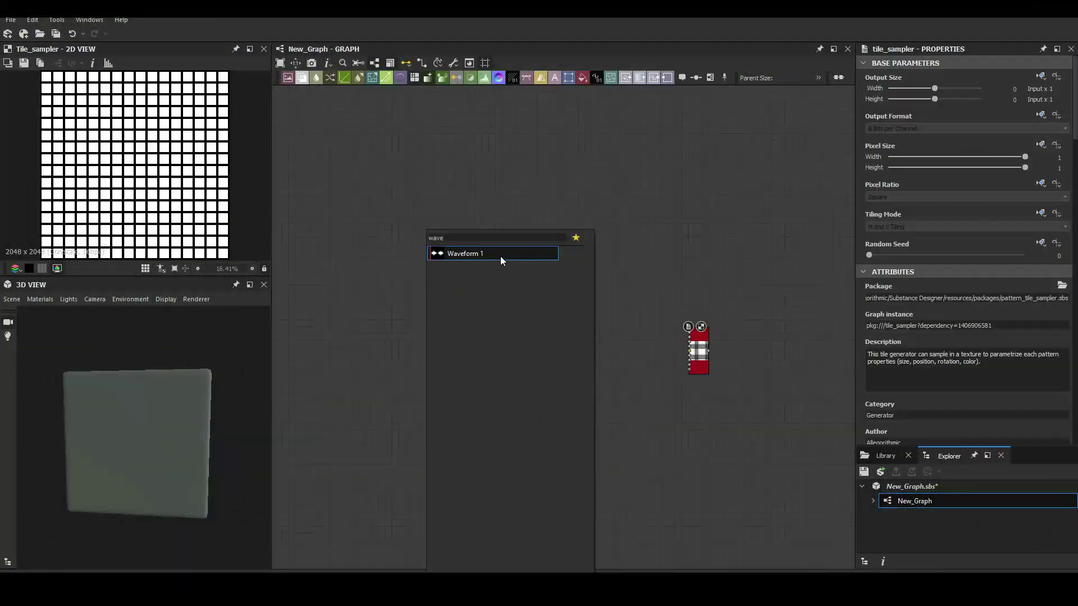
# - Add a Waveform 1 generator next to the existing Tile Sampler node
pyautogui.click(500, 256)
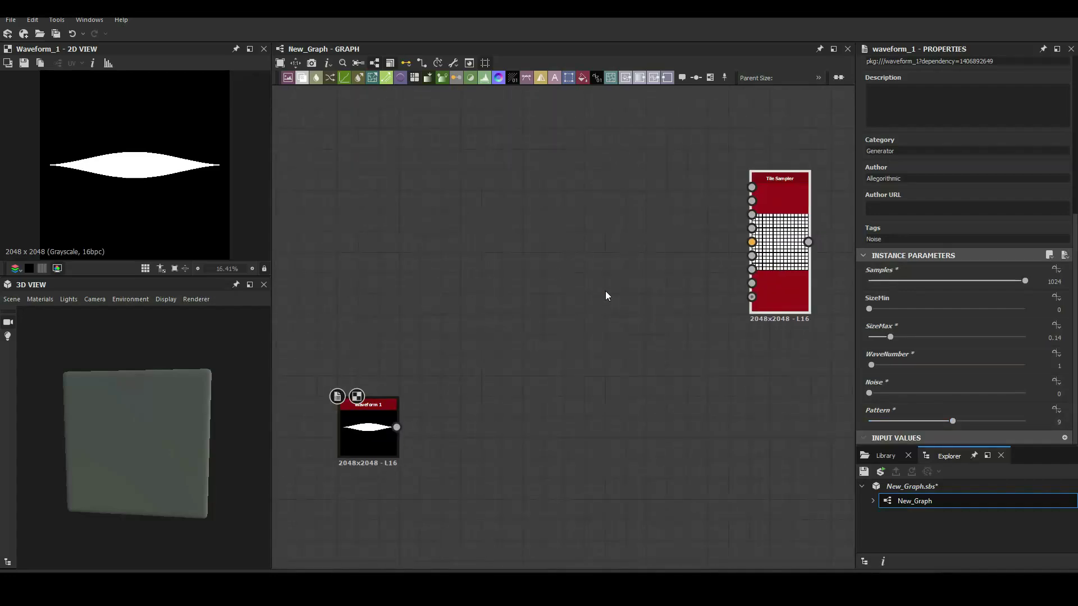
# - Add a Bevel node and wire Waveform 1 into it
pyautogui.press('space')
pyautogui.write('bevel')
pyautogui.press('Return')
pyautogui.moveTo(396, 426); pyautogui.dragTo(441, 426)
# - Set the Tile Sampler's tile offset to 0.21 and randomize its scale and color
pyautogui.scroll(-3, 607, 248)
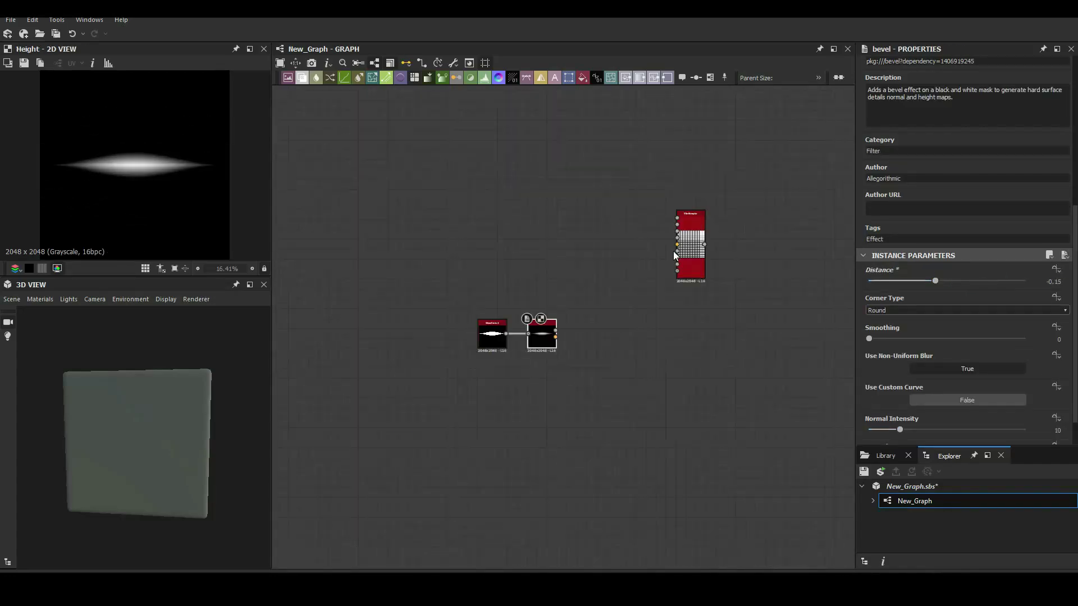
pyautogui.doubleClick(393, 375)
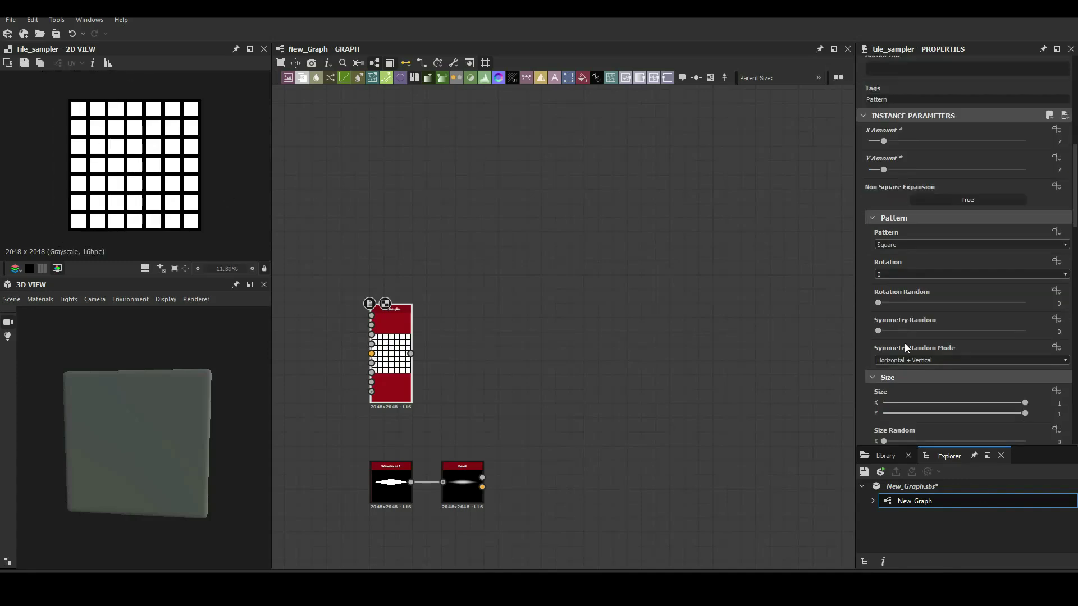
pyautogui.moveTo(879, 260); pyautogui.dragTo(909, 261)
pyautogui.scroll(-2, 921, 286)
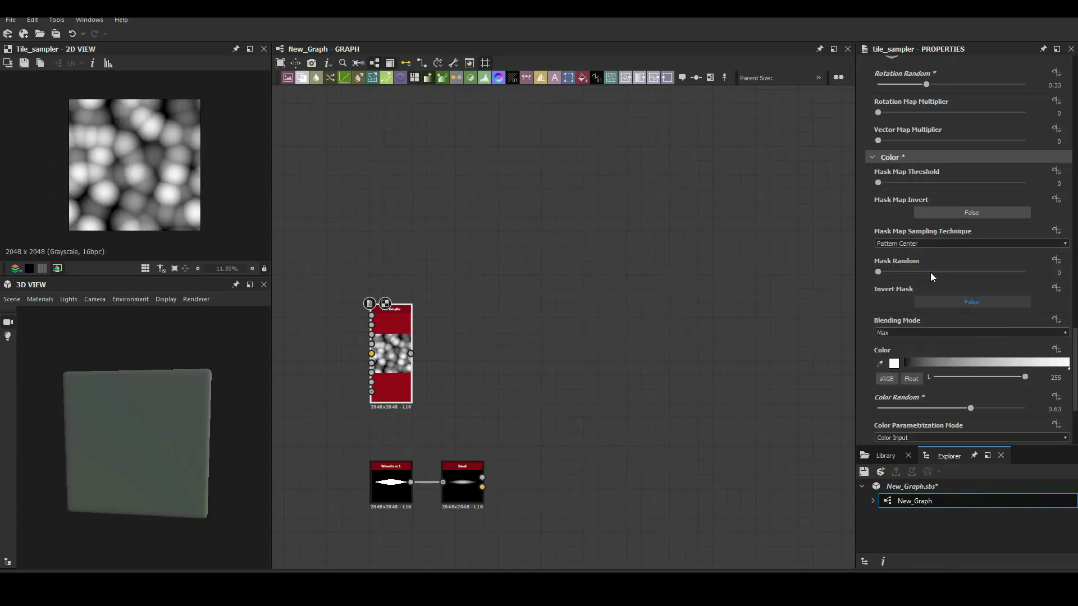
pyautogui.moveTo(1009, 312); pyautogui.dragTo(956, 306)
pyautogui.scroll(-1, 967, 309)
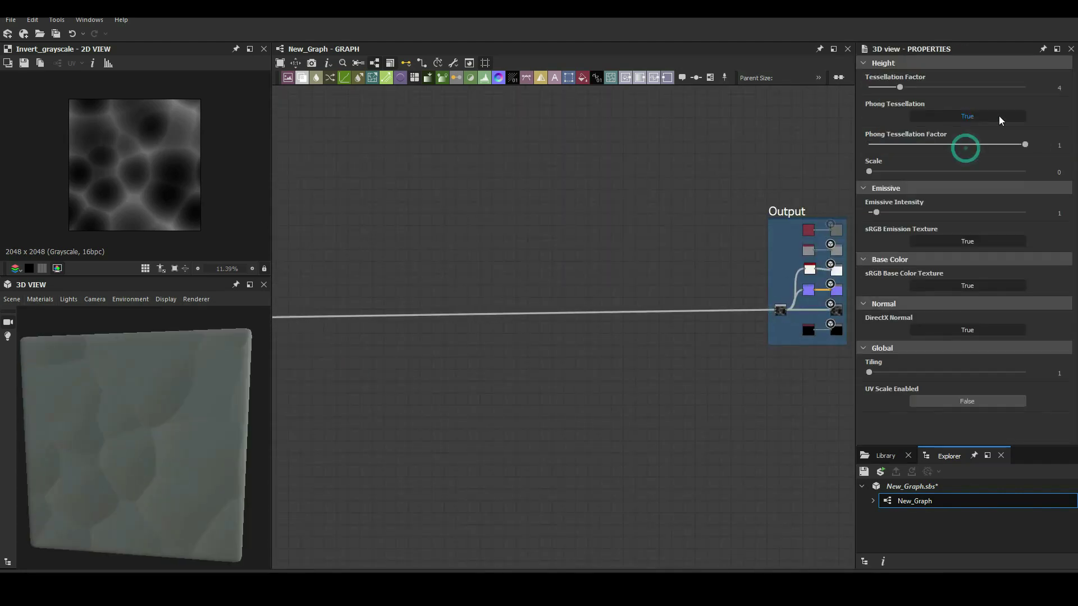
# - Adjust the HBAO radius, toggling Use World Units on and back off, checking the 3D preview
pyautogui.scroll(3, 114, 410)
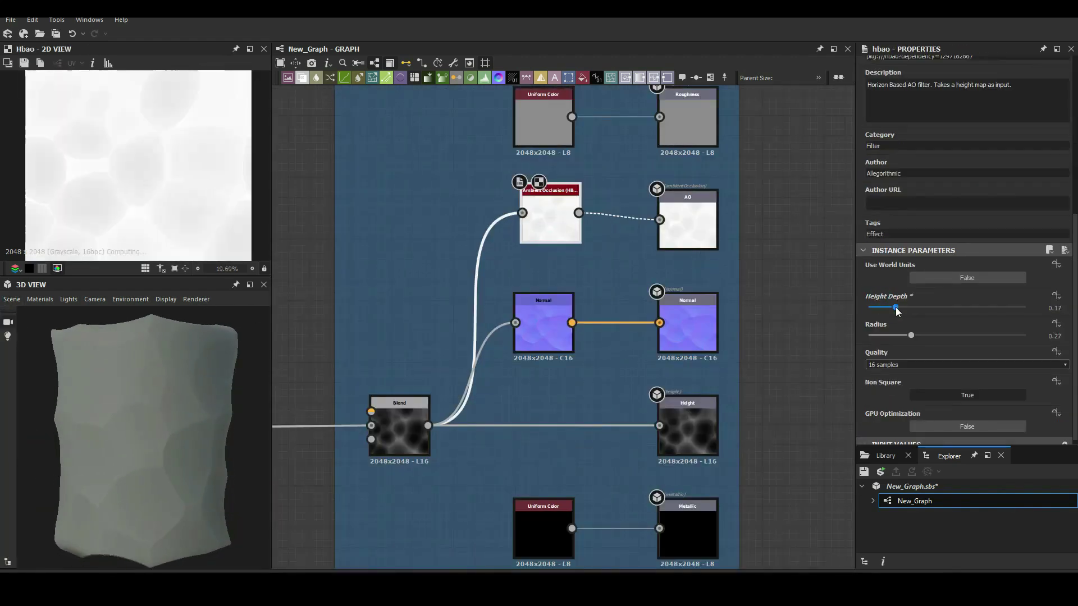
pyautogui.moveTo(915, 332); pyautogui.dragTo(961, 337)
pyautogui.click(988, 275)
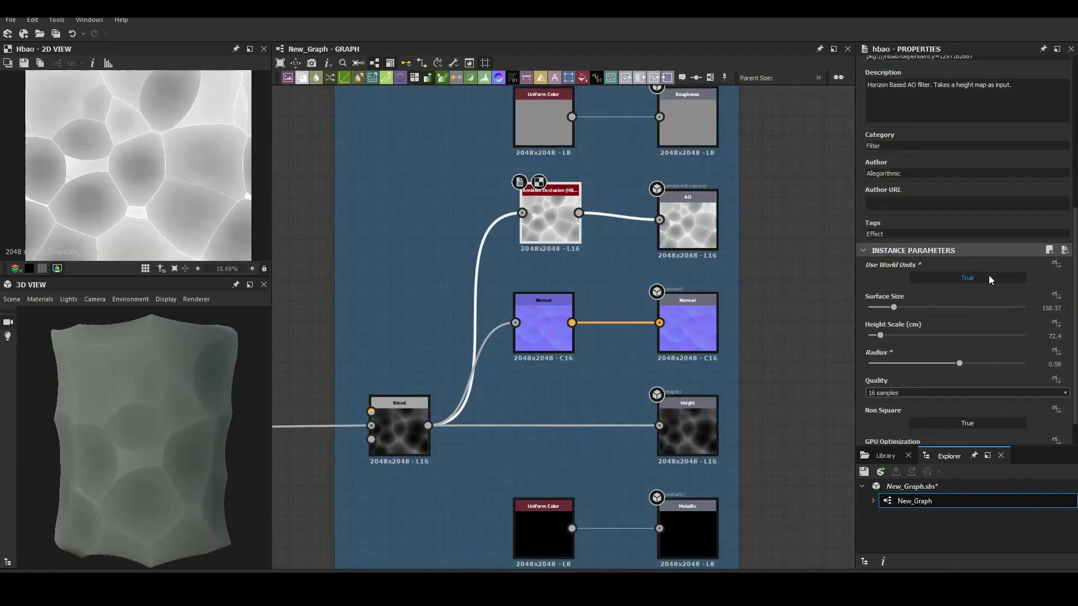
pyautogui.moveTo(173, 397); pyautogui.dragTo(113, 435)
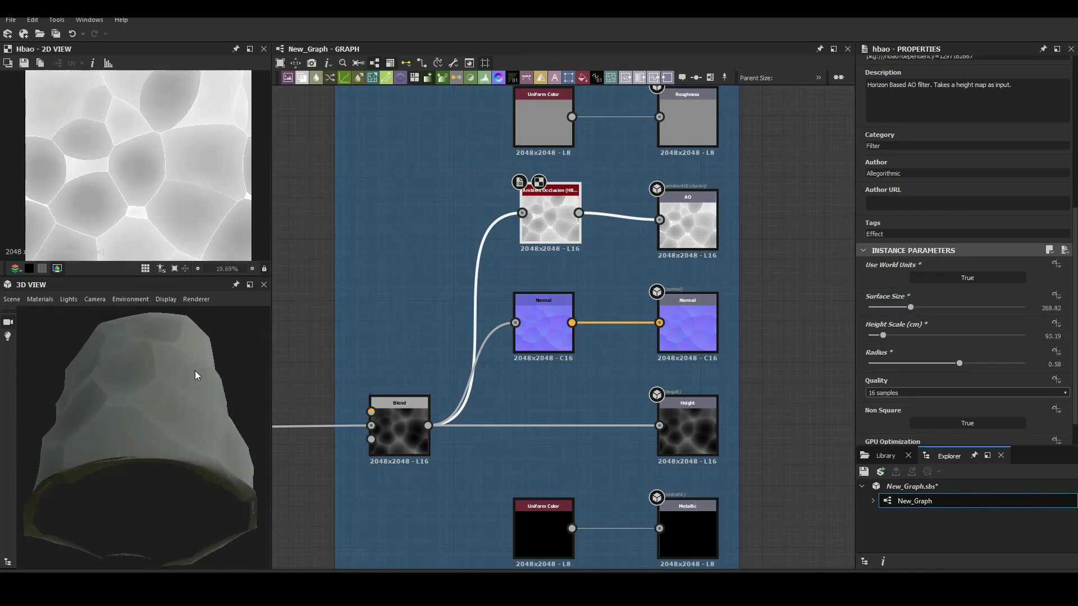
pyautogui.click(966, 277)
pyautogui.click(975, 308)
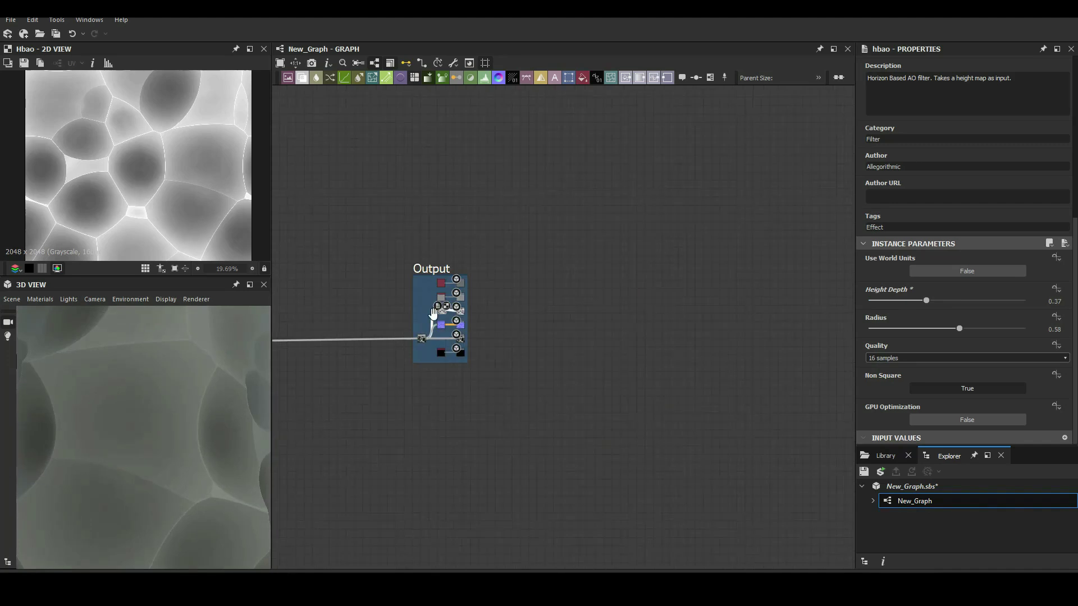
# - Lower the Tile Sampler's Size Y to about 0.58 and change its random seed
pyautogui.scroll(-3, 954, 235)
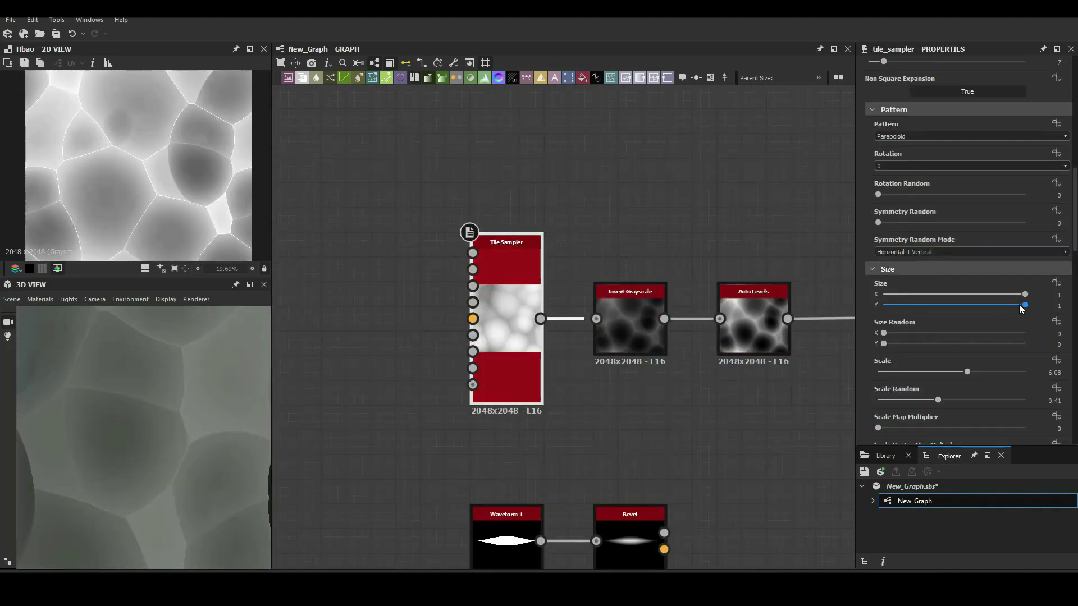
pyautogui.moveTo(1025, 305); pyautogui.dragTo(951, 303)
pyautogui.scroll(-5, 1010, 337)
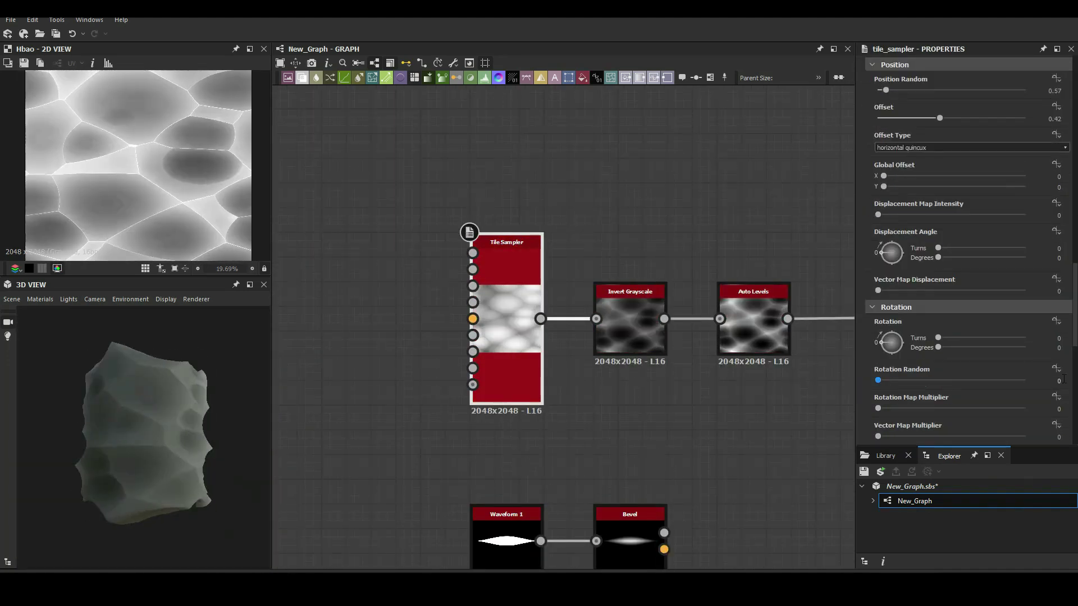
pyautogui.scroll(10, 879, 170)
pyautogui.moveTo(886, 182); pyautogui.dragTo(890, 180)
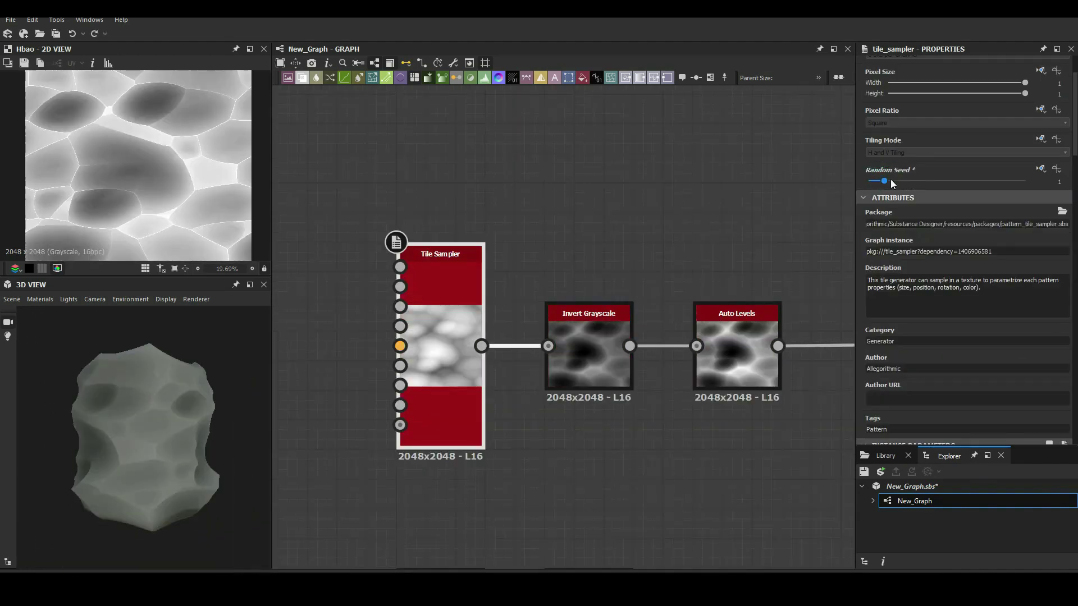
pyautogui.scroll(-5, 954, 224)
pyautogui.click(973, 339)
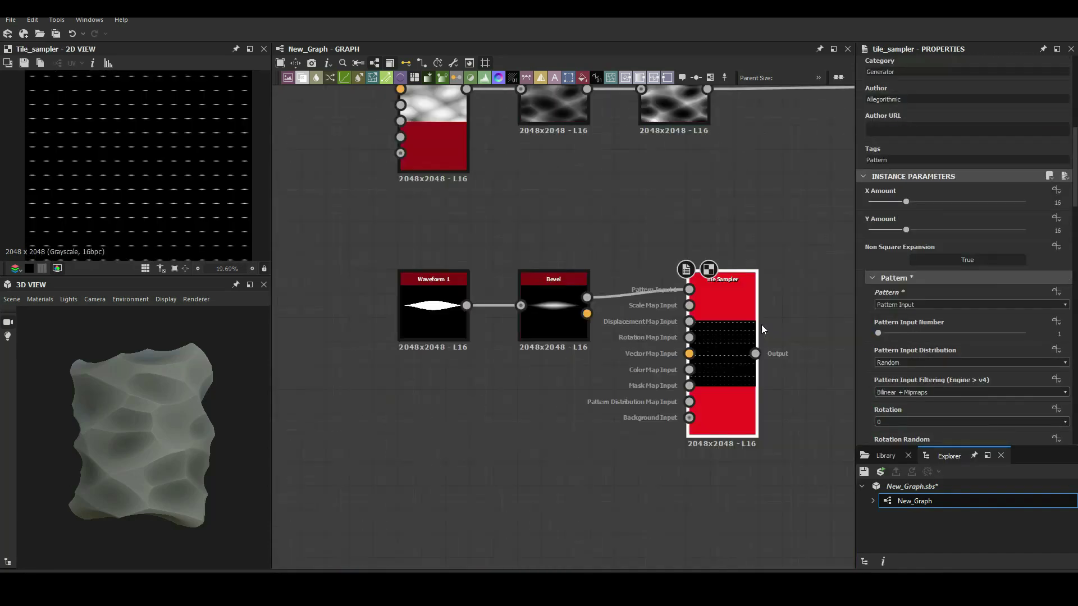
# - Adjust the streak Tile Sampler's offset and set its vertical tile size to 2
pyautogui.scroll(-10, 954, 337)
pyautogui.moveTo(903, 308); pyautogui.dragTo(926, 308)
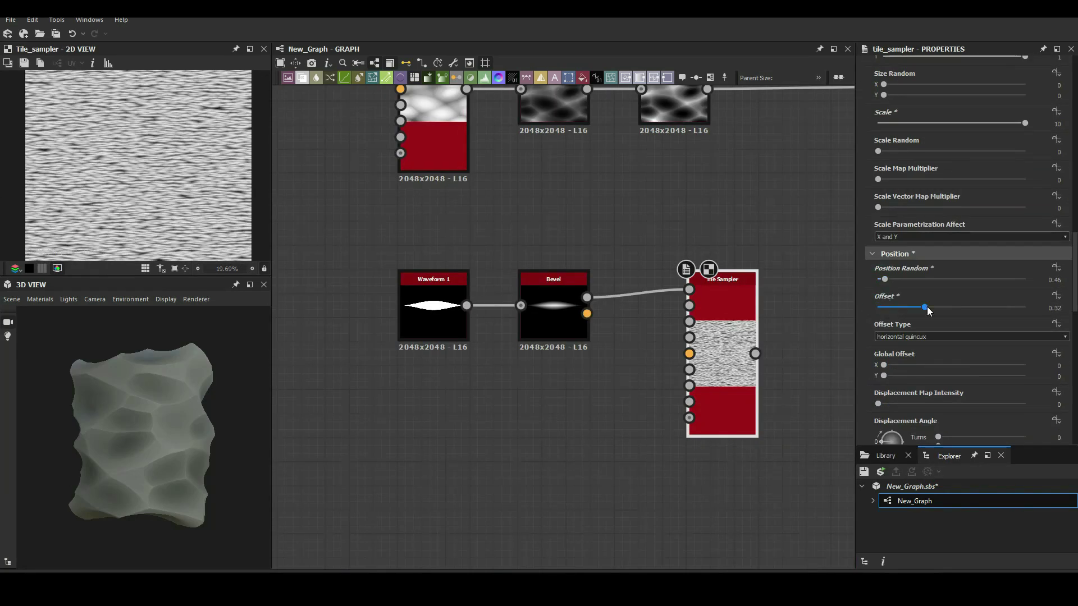
pyautogui.scroll(5, 954, 253)
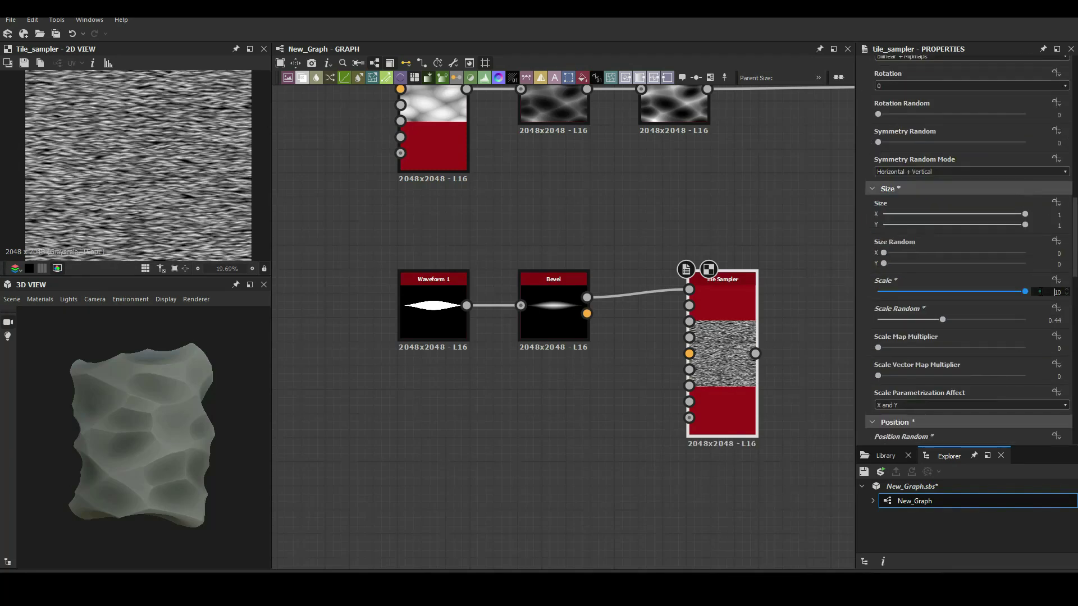
pyautogui.doubleClick(1049, 292)
pyautogui.write('2')
pyautogui.press('Return')
# - Edit the horizontal tile count and drag a new connection from the Auto Levels output
pyautogui.scroll(-2, 135, 168)
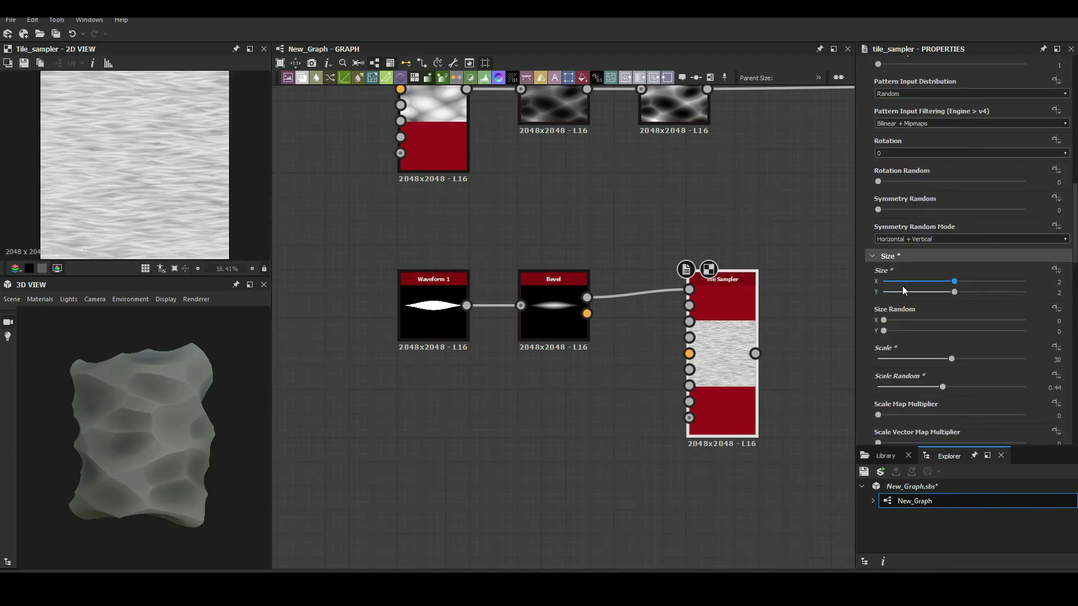
pyautogui.scroll(5, 954, 252)
pyautogui.doubleClick(1048, 202)
pyautogui.scroll(-2, 377, 191)
pyautogui.moveTo(590, 233)
pyautogui.mouseDown()
pyautogui.moveTo(688, 253)
pyautogui.moveTo(605, 412)
pyautogui.mouseUp()
pyautogui.click(689, 254)
# - Add a Blur HQ Grayscale node after Auto Levels
pyautogui.write('blu')
pyautogui.click(732, 282)
pyautogui.scroll(-3, 954, 280)
pyautogui.click(884, 395)
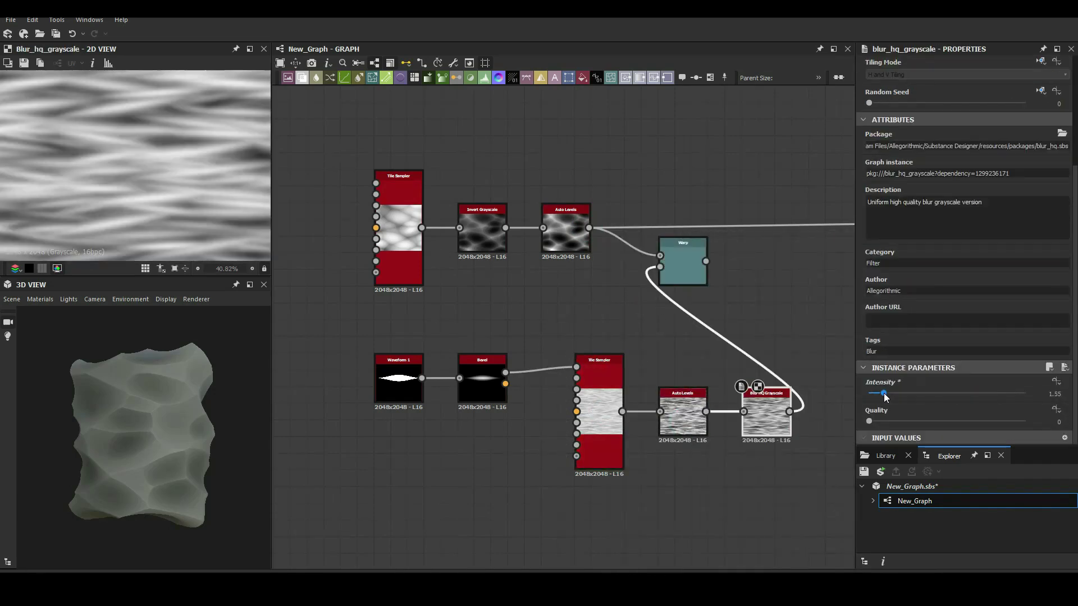
# - Review the lower Tile Sampler and Auto Levels settings and adjust the blur strength
pyautogui.doubleClick(692, 282)
pyautogui.scroll(3, 121, 404)
pyautogui.scroll(3, 170, 403)
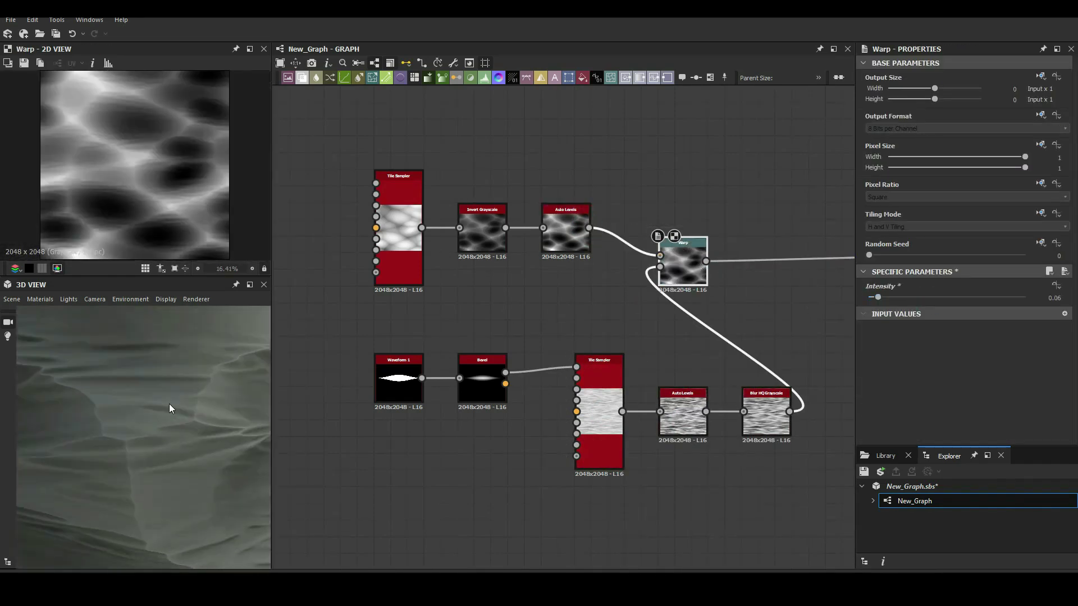
pyautogui.click(611, 359)
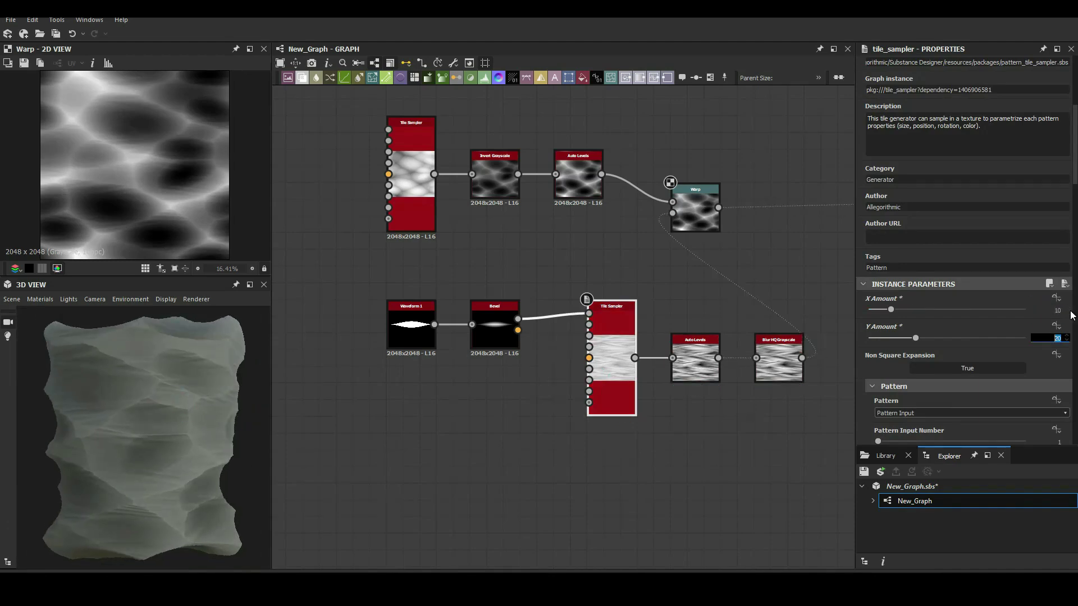
pyautogui.click(693, 368)
pyautogui.click(958, 296)
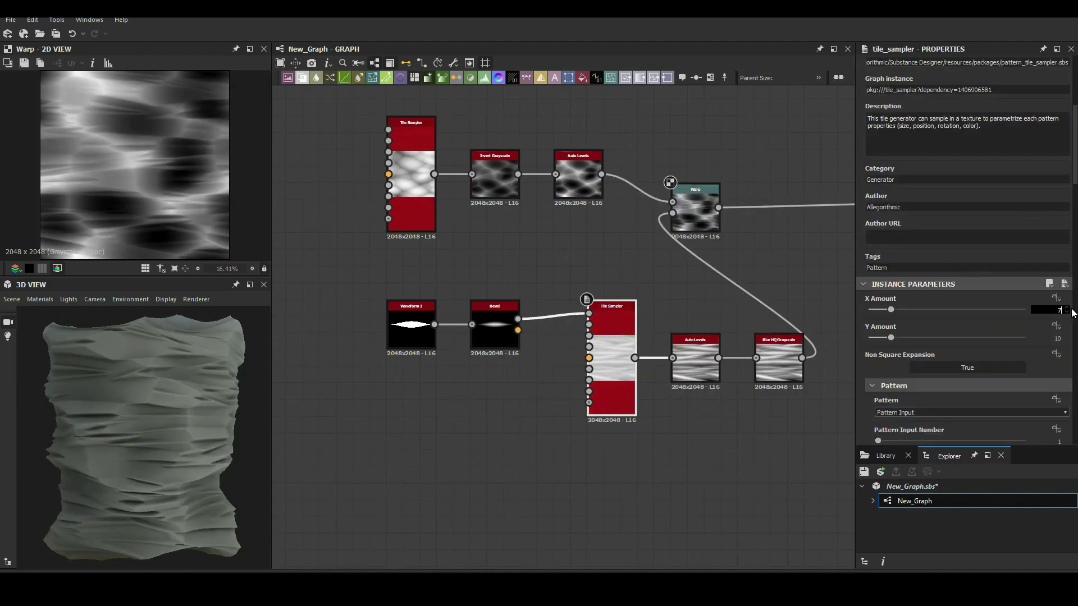
pyautogui.click(779, 359)
pyautogui.click(924, 393)
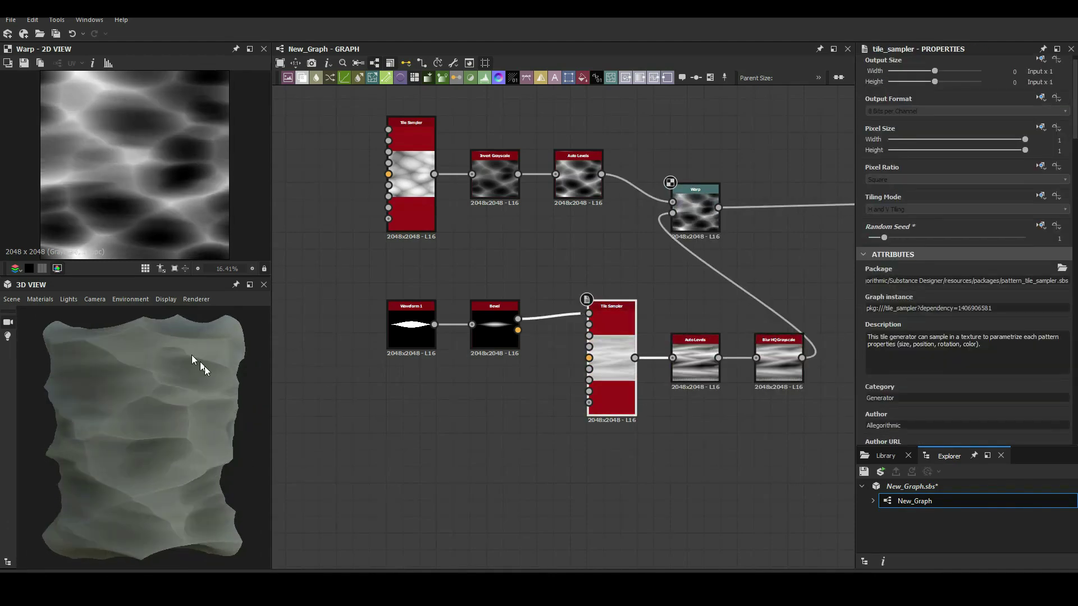
pyautogui.doubleClick(612, 360)
# - Set the Warp intensity to 1.38, previewing it on a rounded cube mesh
pyautogui.doubleClick(695, 211)
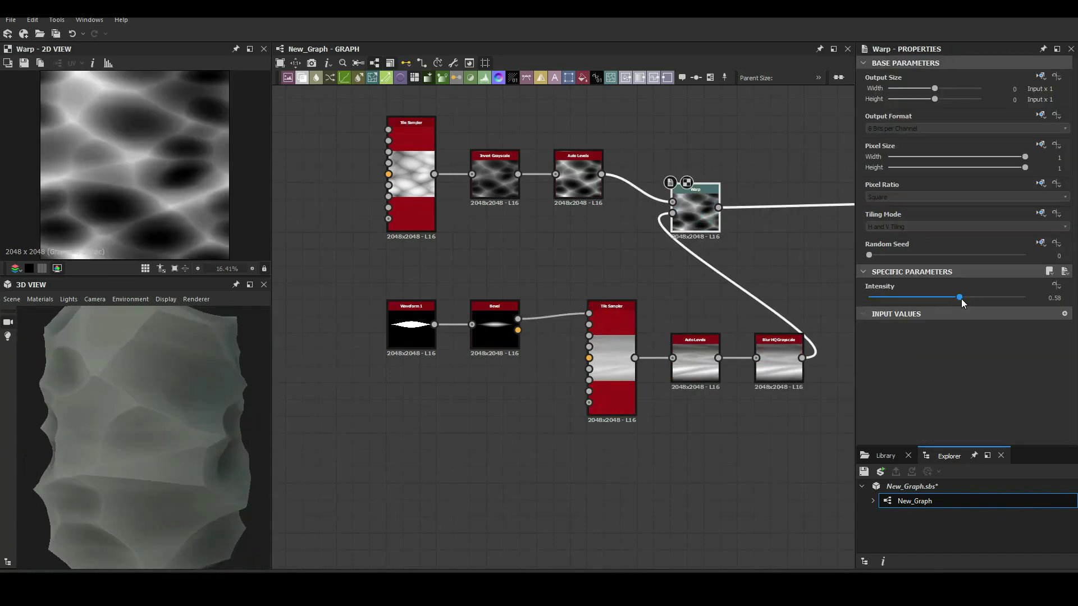
pyautogui.moveTo(947, 297); pyautogui.dragTo(904, 308)
pyautogui.click(42, 438)
pyautogui.moveTo(214, 408)
pyautogui.mouseDown()
pyautogui.moveTo(214, 438)
pyautogui.moveTo(164, 376)
pyautogui.mouseUp()
# - Duplicate the streak chain and Warp, place the copy after the first Warp with lower intensity
pyautogui.scroll(-2, 601, 333)
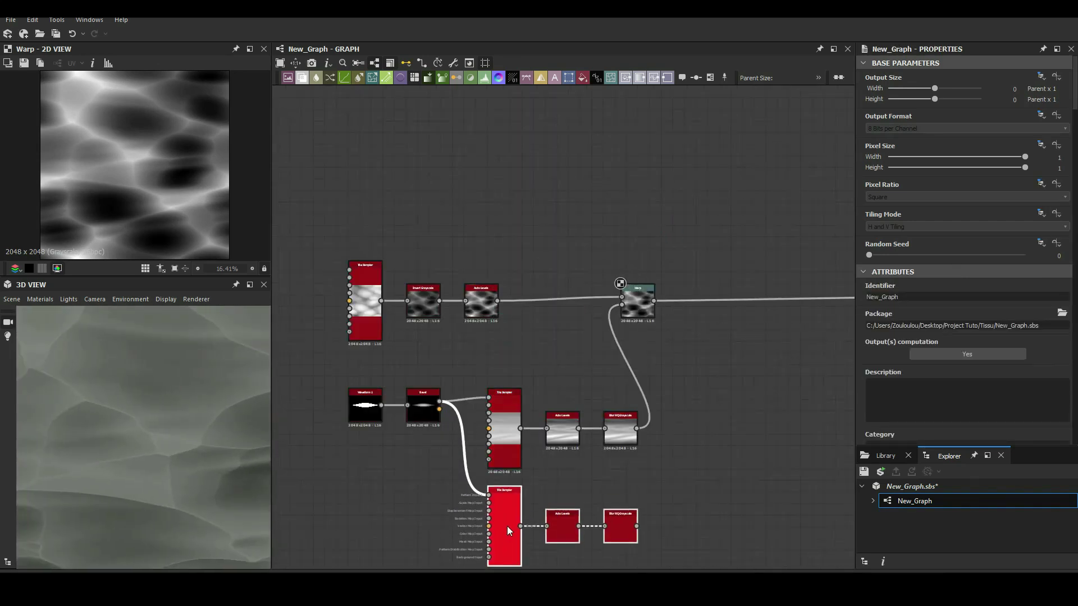
pyautogui.click(506, 527)
pyautogui.moveTo(507, 526); pyautogui.dragTo(542, 396, button='middle')
pyautogui.click(674, 177)
pyautogui.hotkey('ctrl', 'd')
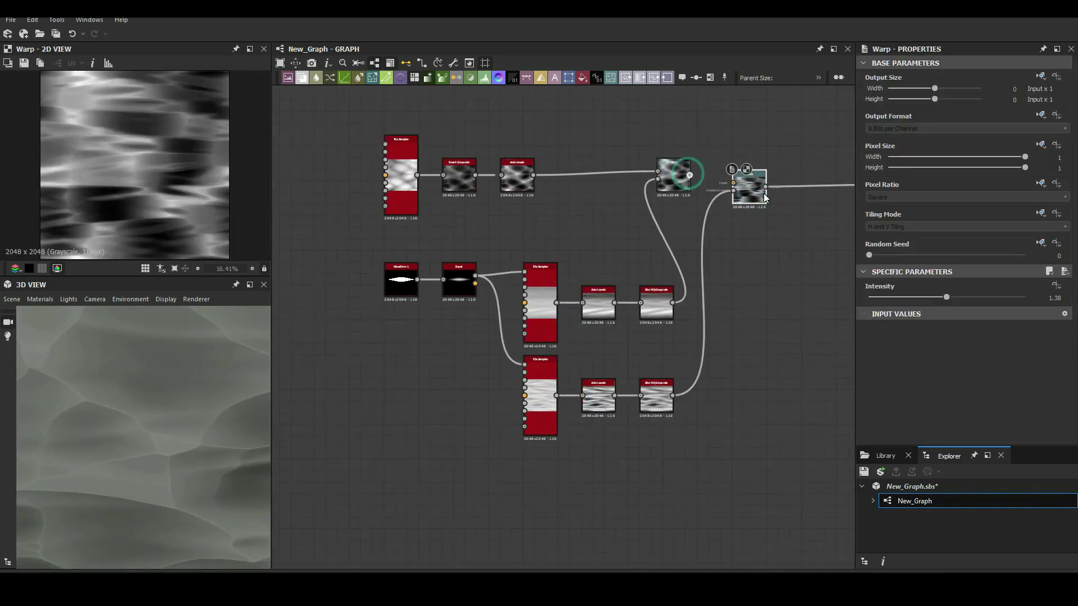
pyautogui.click(763, 182)
pyautogui.click(873, 298)
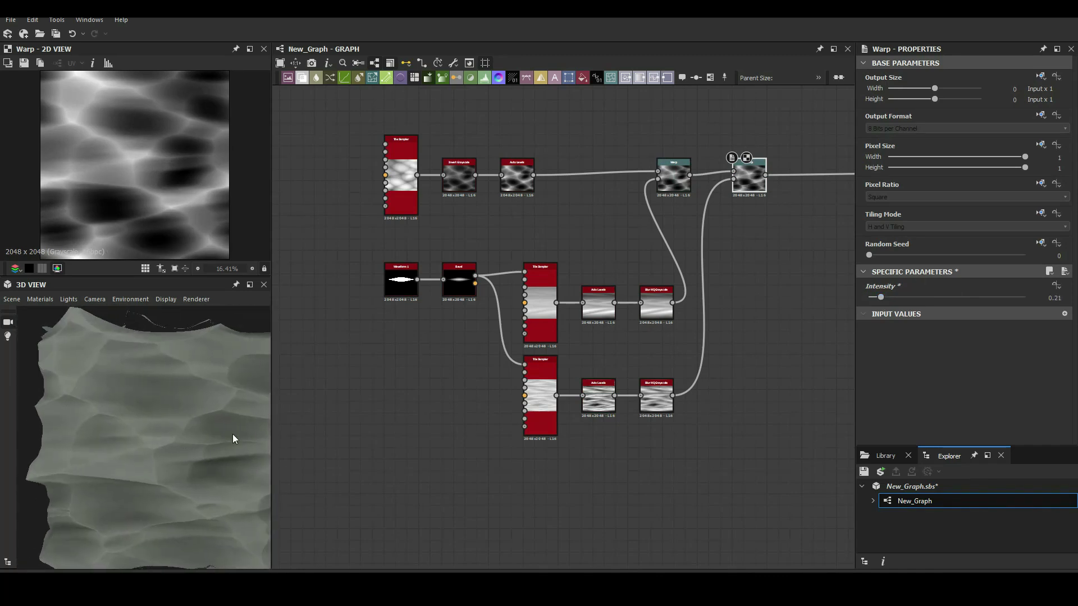
# - Change the top Tile Sampler's random seed and color random settings
pyautogui.click(400, 169)
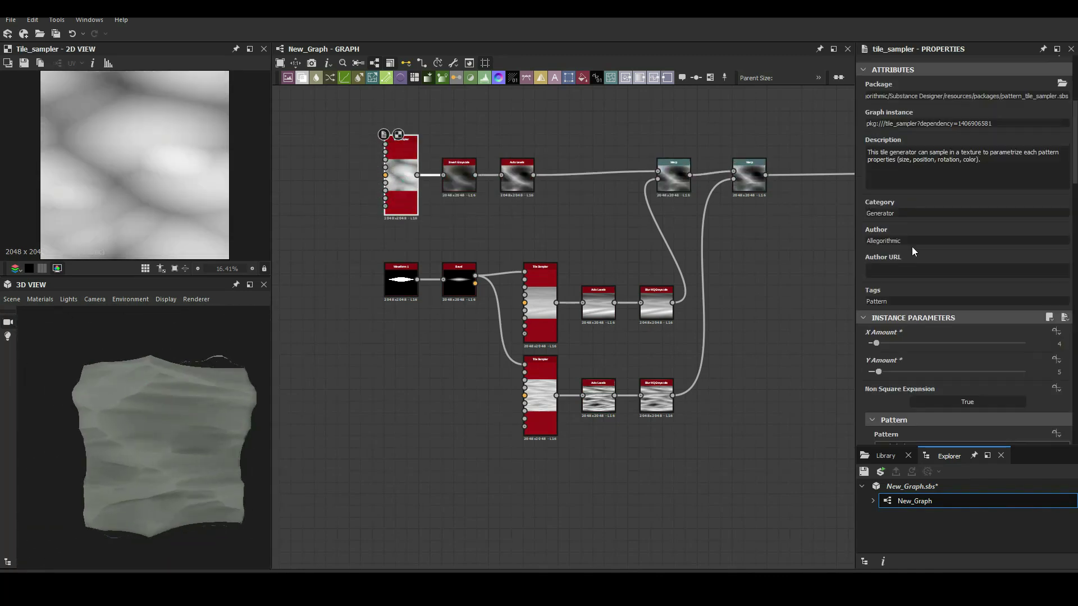
pyautogui.scroll(5, 911, 247)
pyautogui.scroll(5, 176, 449)
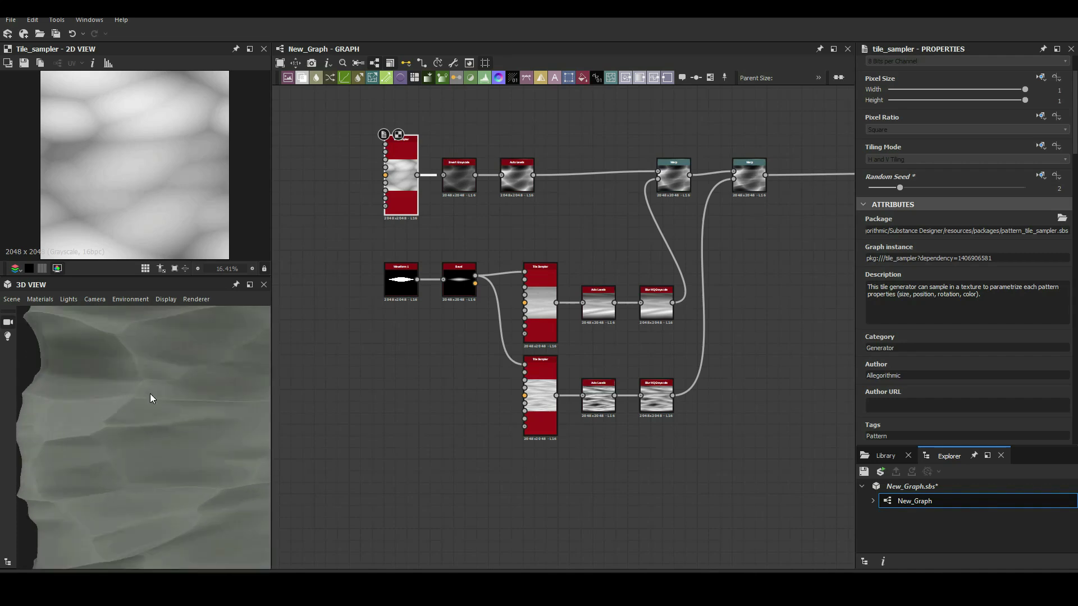
pyautogui.scroll(4, 336, 198)
pyautogui.moveTo(335, 198); pyautogui.dragTo(442, 233, button='middle')
pyautogui.scroll(-10, 920, 321)
pyautogui.moveTo(921, 340); pyautogui.dragTo(950, 340)
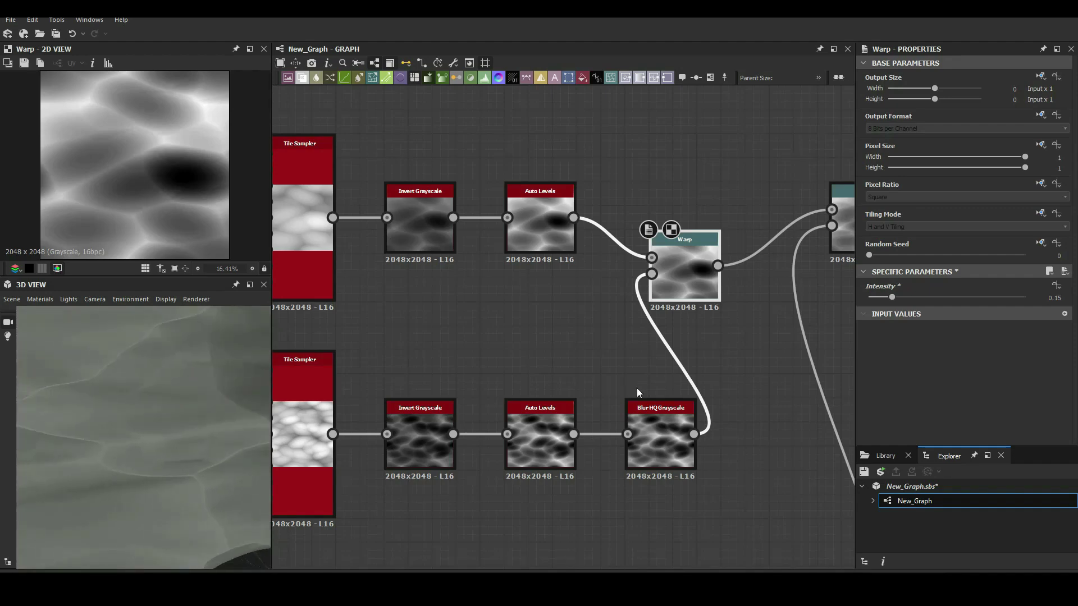
# - Add a Blend node to the graph from the node search
pyautogui.scroll(-2, 637, 388)
pyautogui.press('space')
pyautogui.click(617, 240)
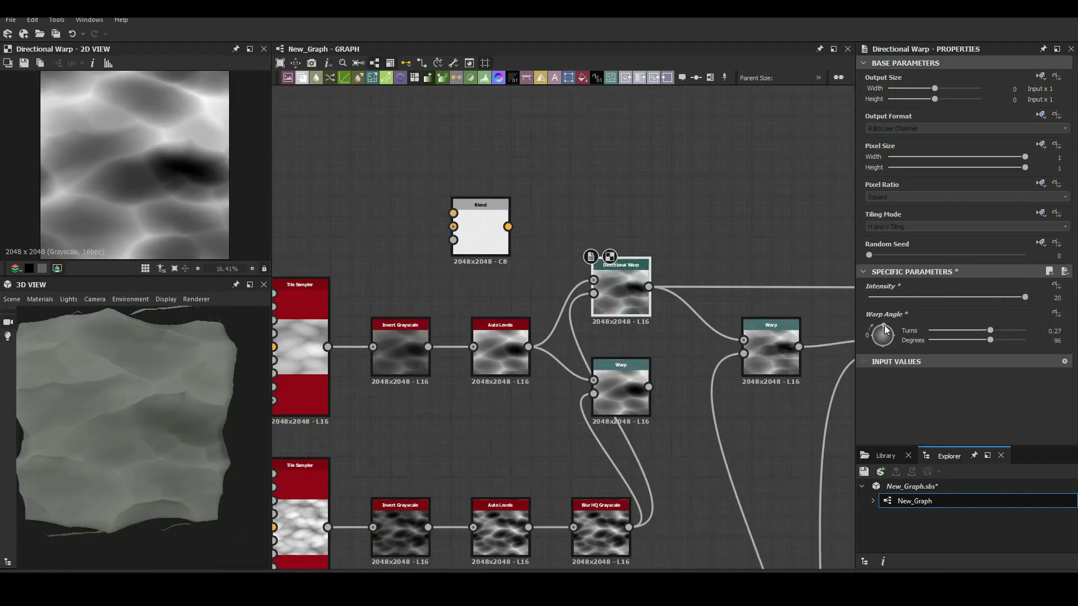
pyautogui.scroll(-2, 153, 417)
pyautogui.scroll(-2, 156, 415)
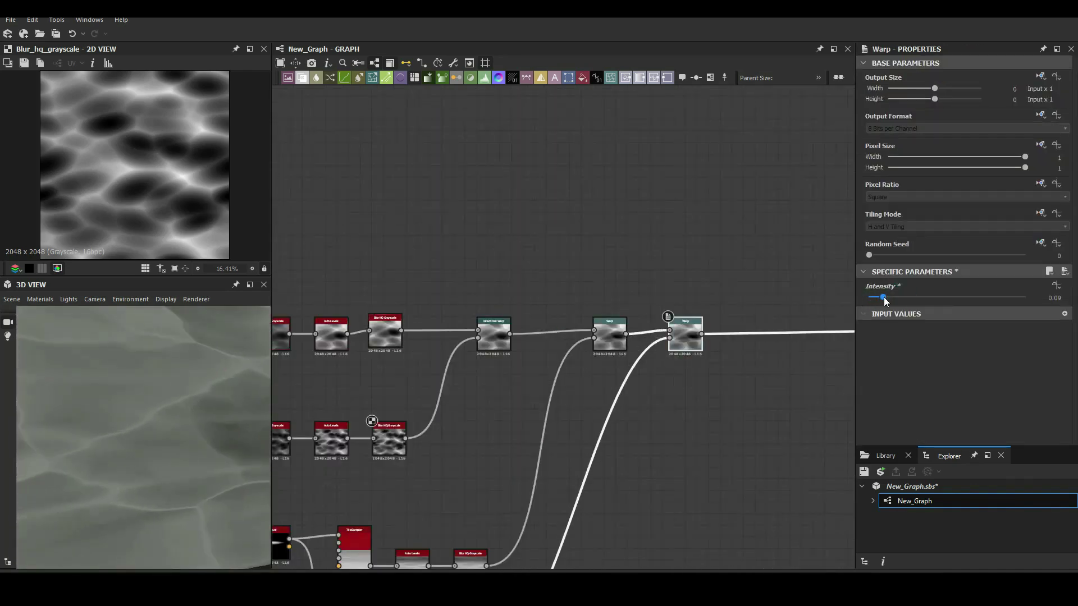
# - Place a new streaky Tile Sampler above the existing node chains
pyautogui.moveTo(404, 215); pyautogui.dragTo(530, 208)
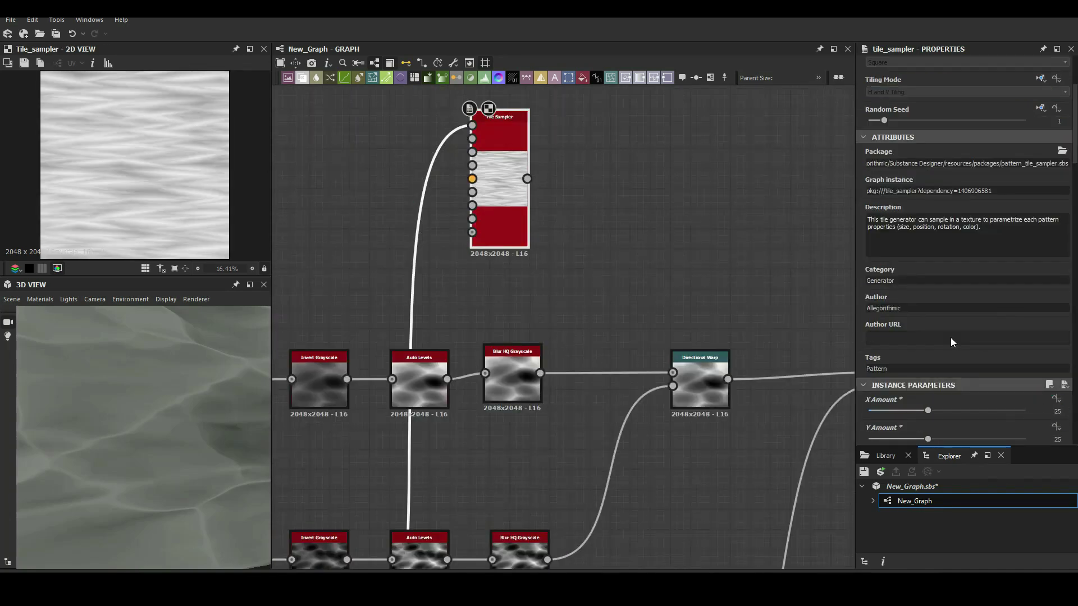
pyautogui.scroll(-10, 952, 342)
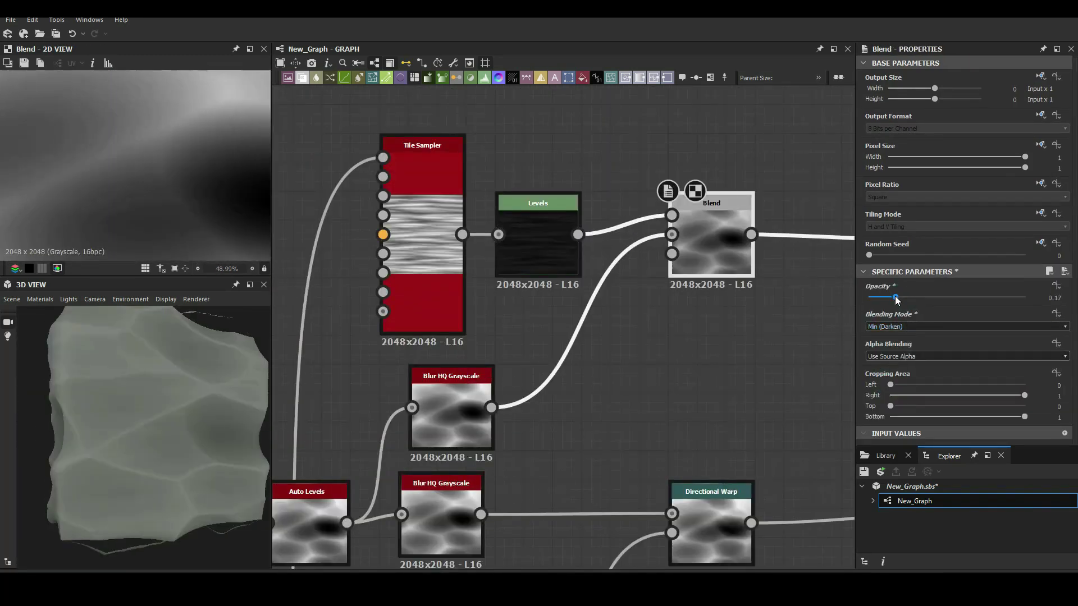
# - Choose the stripe Blend's blending mode and orbit the 3D preview onto the terrain
pyautogui.click(893, 363)
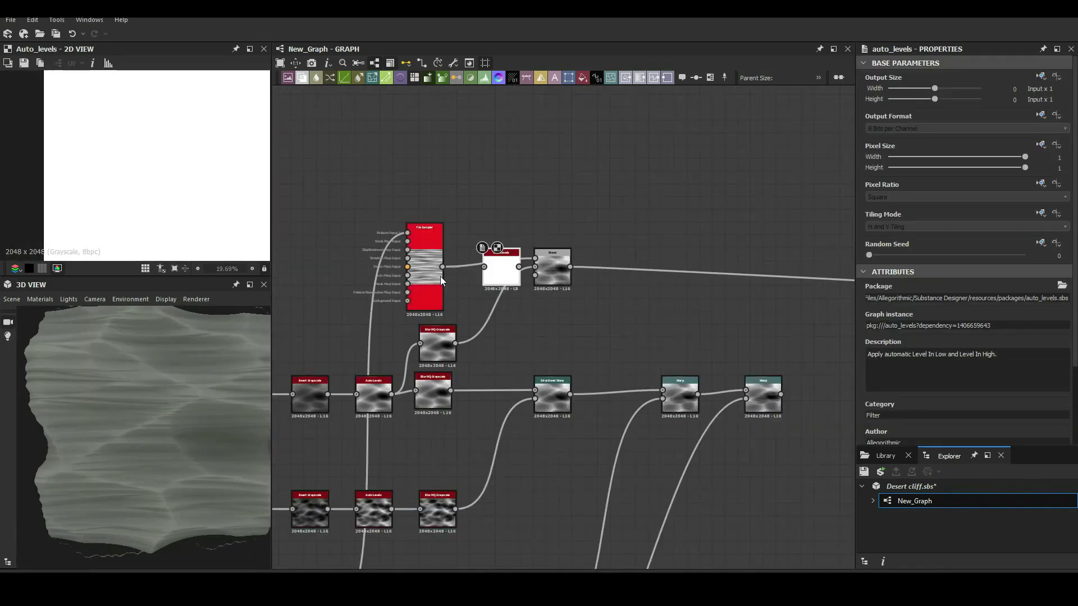
pyautogui.scroll(-2, 862, 329)
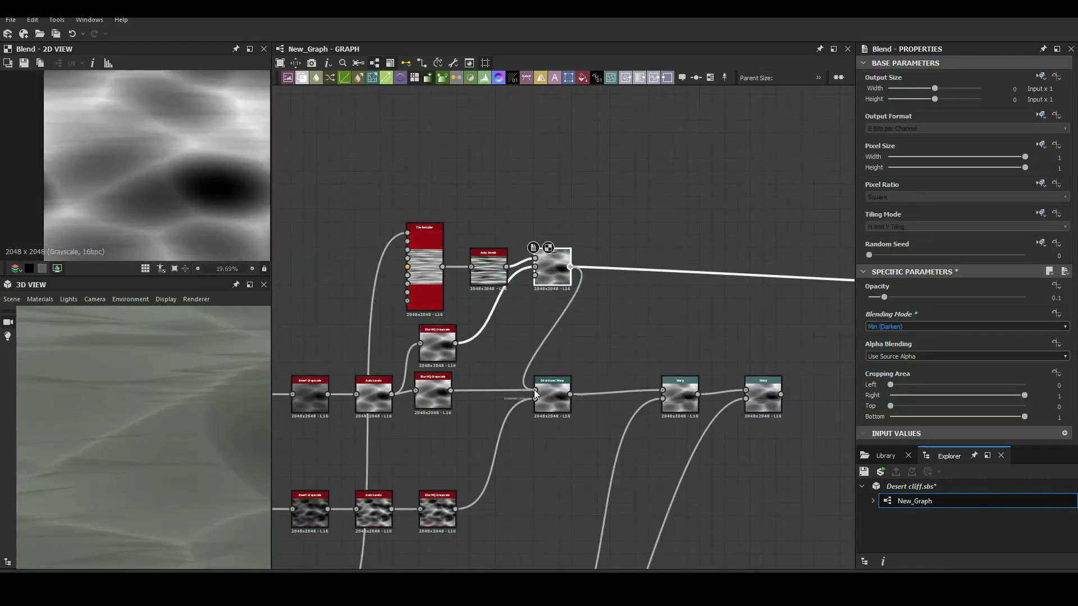
pyautogui.scroll(-5, 192, 442)
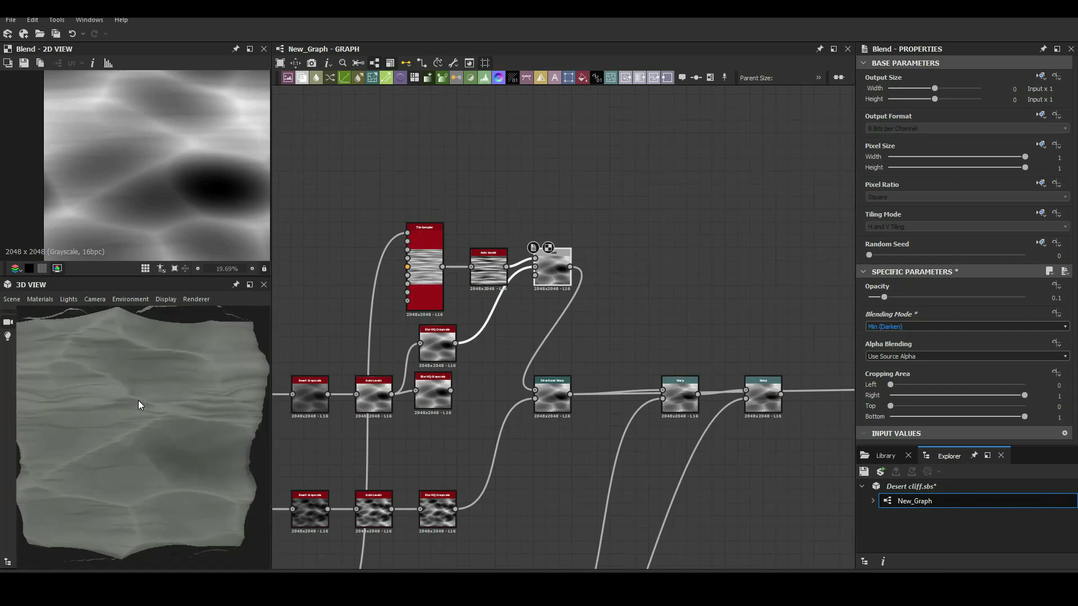
pyautogui.moveTo(139, 404); pyautogui.dragTo(208, 429)
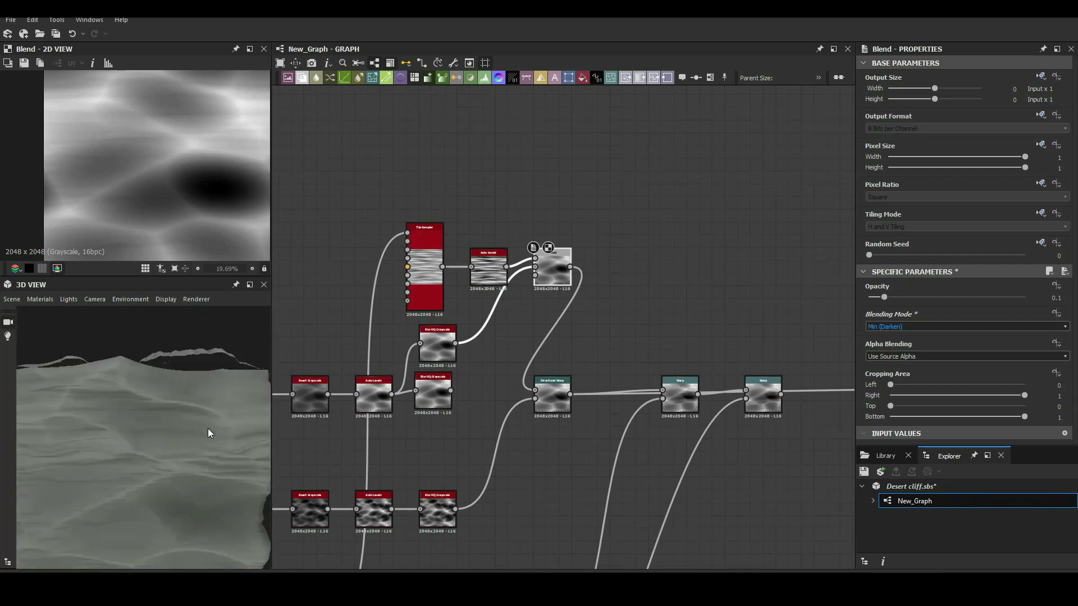
# - Set the Directional Warp angle to about -6° and intensity to about 21
pyautogui.doubleClick(552, 396)
pyautogui.scroll(-5, 156, 385)
pyautogui.click(868, 341)
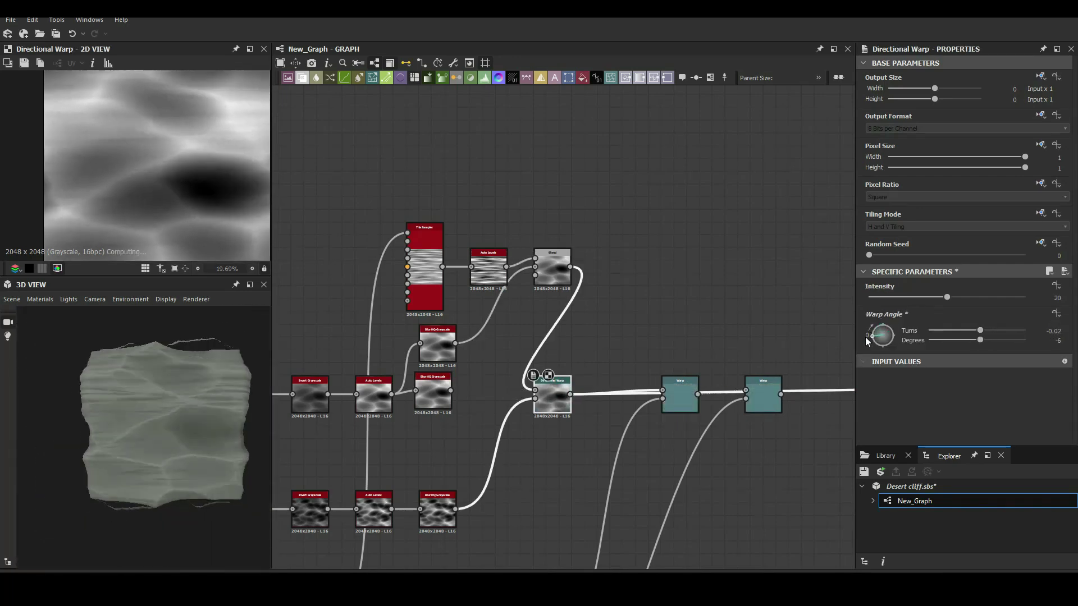
pyautogui.moveTo(952, 290); pyautogui.dragTo(952, 293)
pyautogui.scroll(3, 173, 366)
# - Merge the new stripe layer through a Max (Lighten) Blend into the existing Blend
pyautogui.moveTo(567, 353); pyautogui.dragTo(476, 269, button='middle')
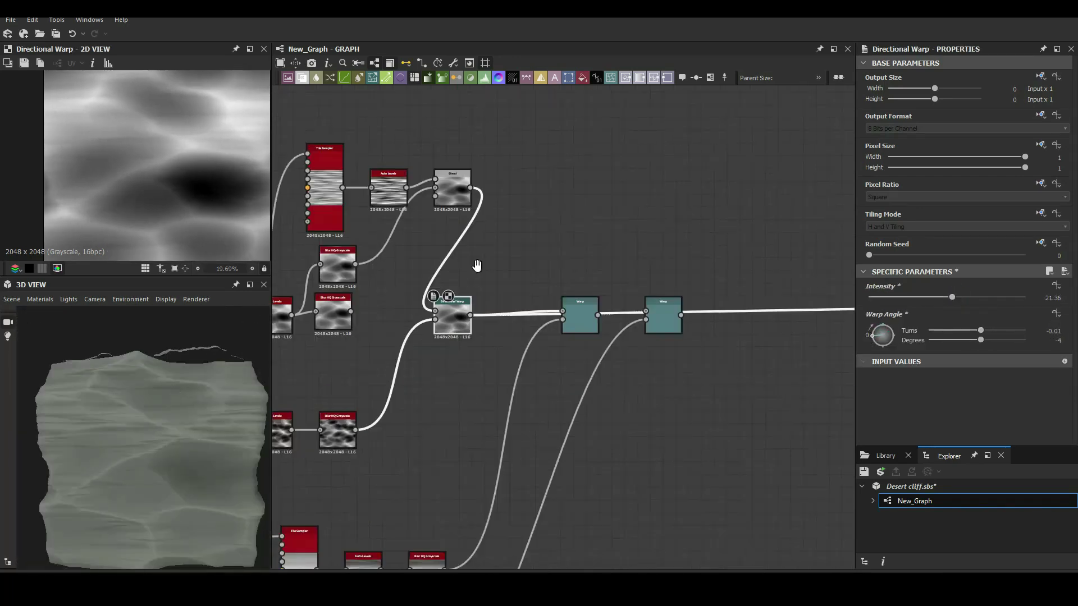
pyautogui.scroll(3, 176, 428)
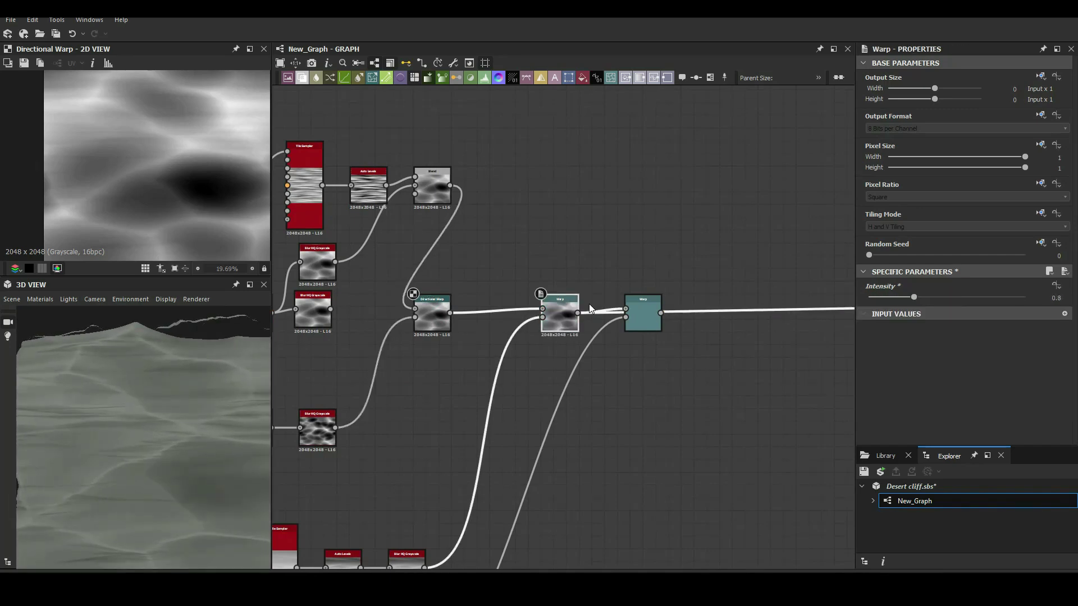
pyautogui.scroll(3, 484, 290)
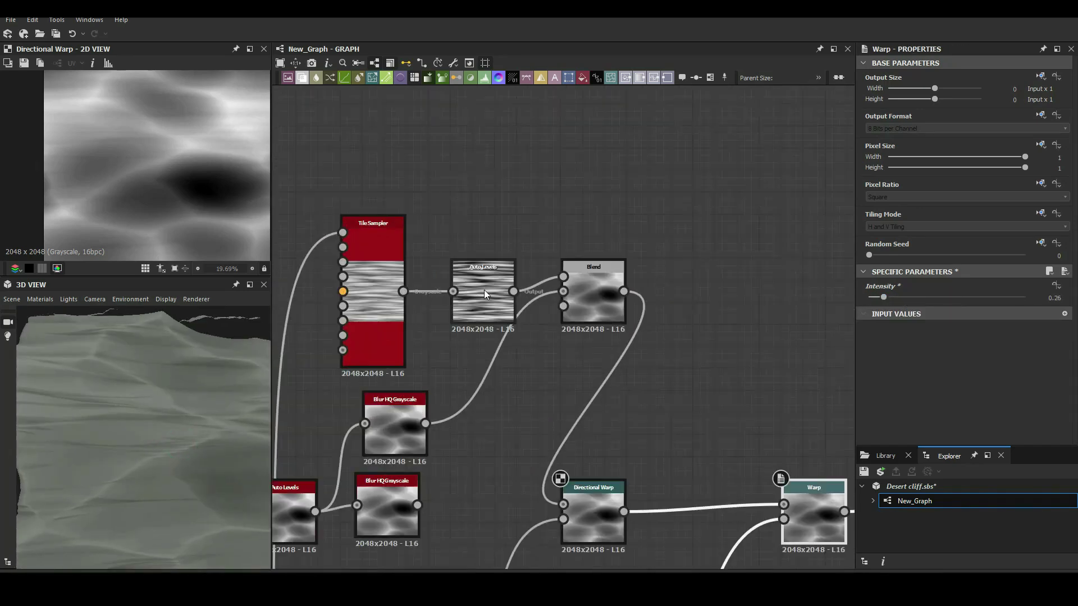
pyautogui.scroll(2, 383, 328)
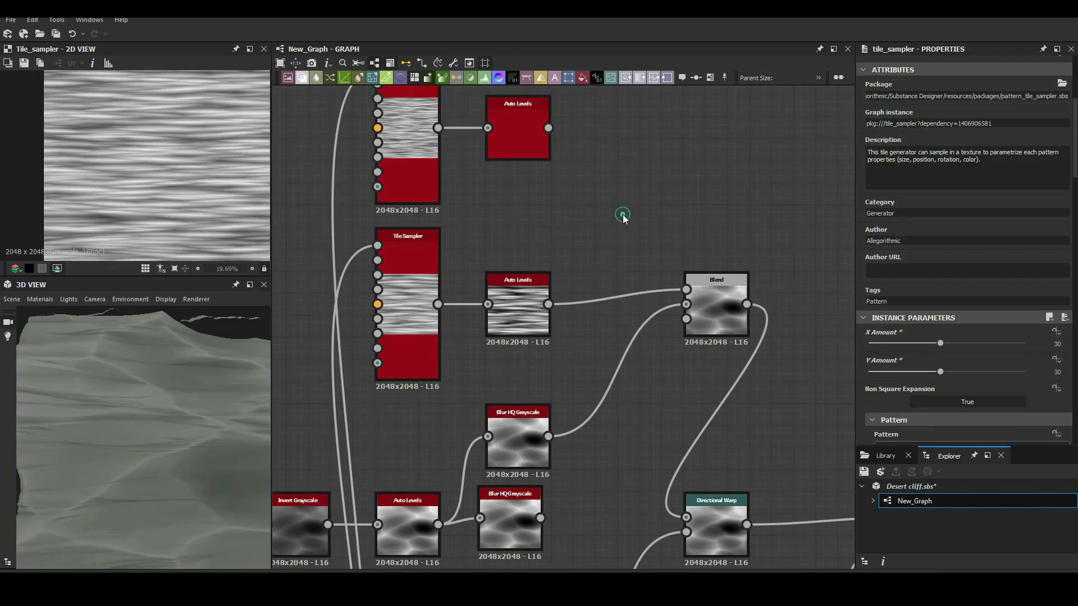
pyautogui.moveTo(598, 215); pyautogui.dragTo(545, 307)
pyautogui.click(875, 372)
pyautogui.moveTo(659, 217); pyautogui.dragTo(687, 289)
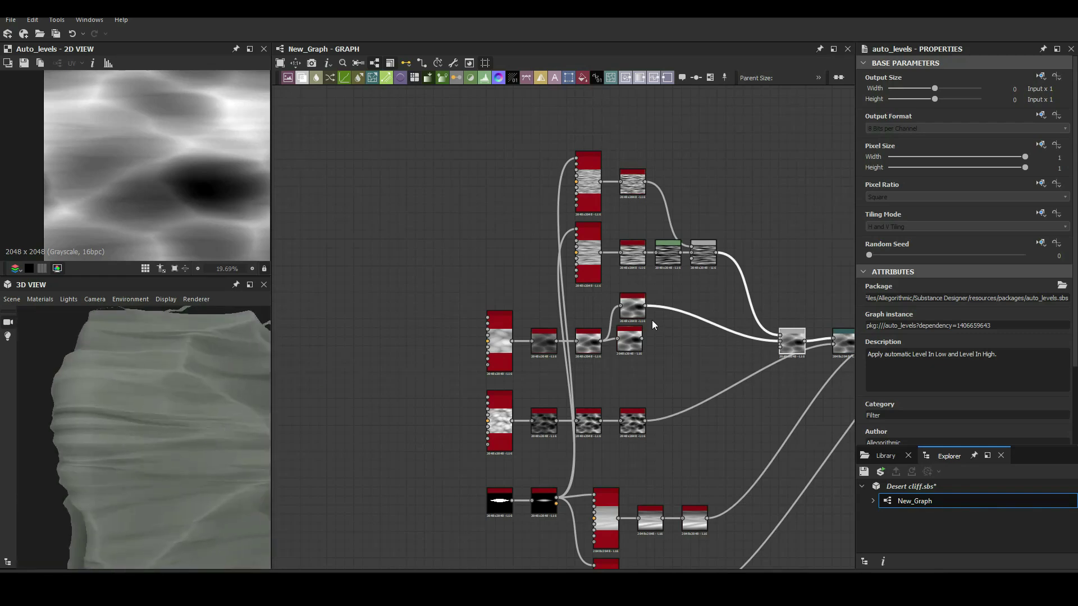
# - Add a Tile Sampler for horizontal stripes with Size X 2 and Size Y about 1.2
pyautogui.press('space')
pyautogui.write('tile')
pyautogui.click(682, 367)
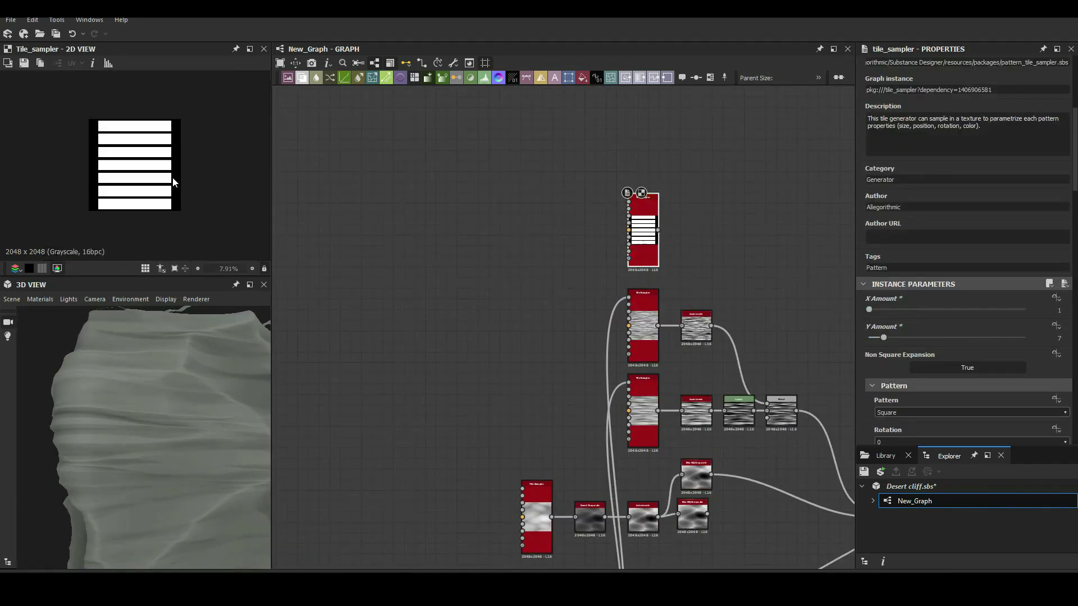
pyautogui.scroll(-5, 965, 382)
pyautogui.write('17')
pyautogui.press('Return')
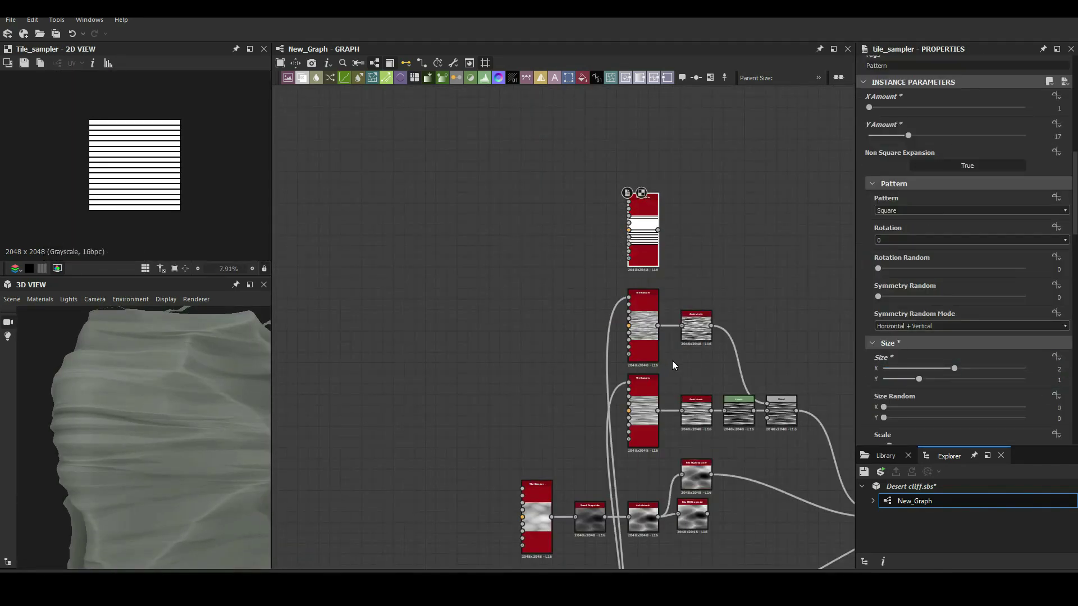
pyautogui.scroll(-5, 895, 342)
pyautogui.scroll(-5, 896, 374)
pyautogui.scroll(-5, 958, 312)
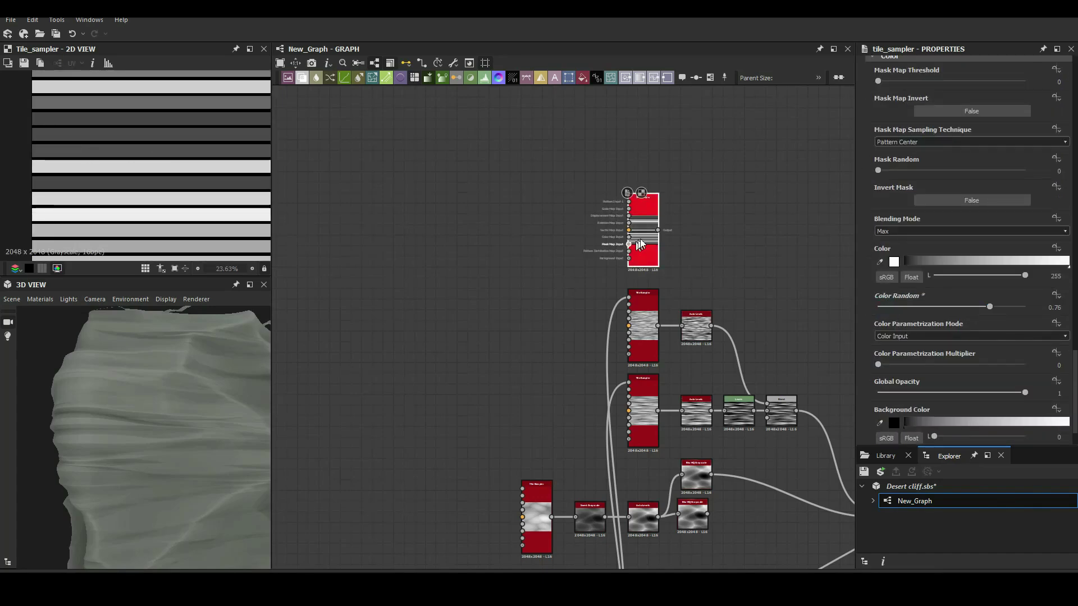
pyautogui.scroll(10, 954, 281)
pyautogui.scroll(10, 937, 162)
pyautogui.scroll(-10, 937, 169)
pyautogui.click(925, 244)
pyautogui.moveTo(925, 244); pyautogui.dragTo(985, 234)
pyautogui.scroll(-1, 954, 225)
pyautogui.moveTo(883, 216)
pyautogui.mouseDown()
pyautogui.moveTo(997, 219)
pyautogui.moveTo(947, 215)
pyautogui.mouseUp()
# - Chain Auto Levels, Blur HQ Grayscale, Edge Detect, Bevel and another Auto Levels after it
pyautogui.press('space')
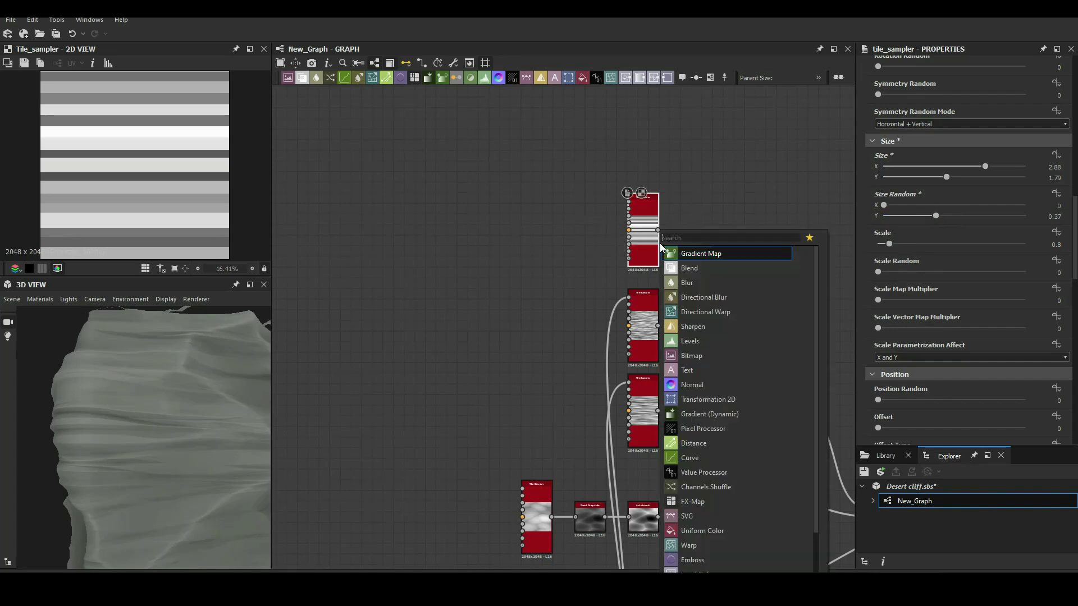
pyautogui.press('space')
pyautogui.press('Return')
pyautogui.scroll(3, 601, 170)
pyautogui.scroll(-3, 640, 311)
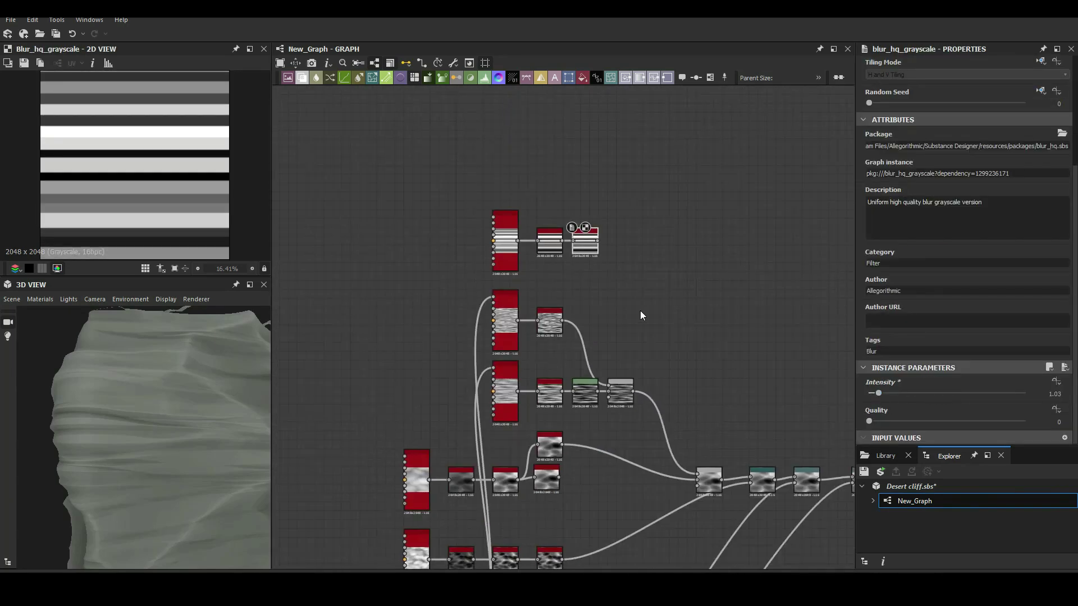
pyautogui.scroll(3, 609, 190)
pyautogui.press('space')
pyautogui.press('Return')
pyautogui.press('space')
pyautogui.write('bev')
pyautogui.press('Return')
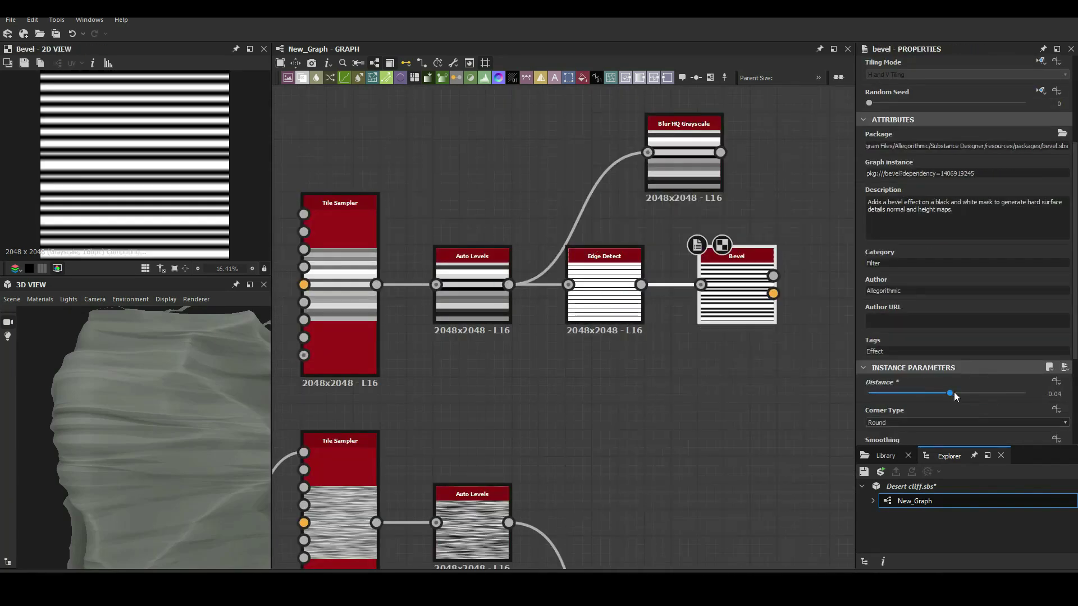
pyautogui.press('Return')
pyautogui.press('Return')
# - Wire the blurred stripes into a Multiply Blend at about 0.33 opacity, then paste another Blend
pyautogui.moveTo(485, 155); pyautogui.dragTo(729, 271)
pyautogui.click(965, 327)
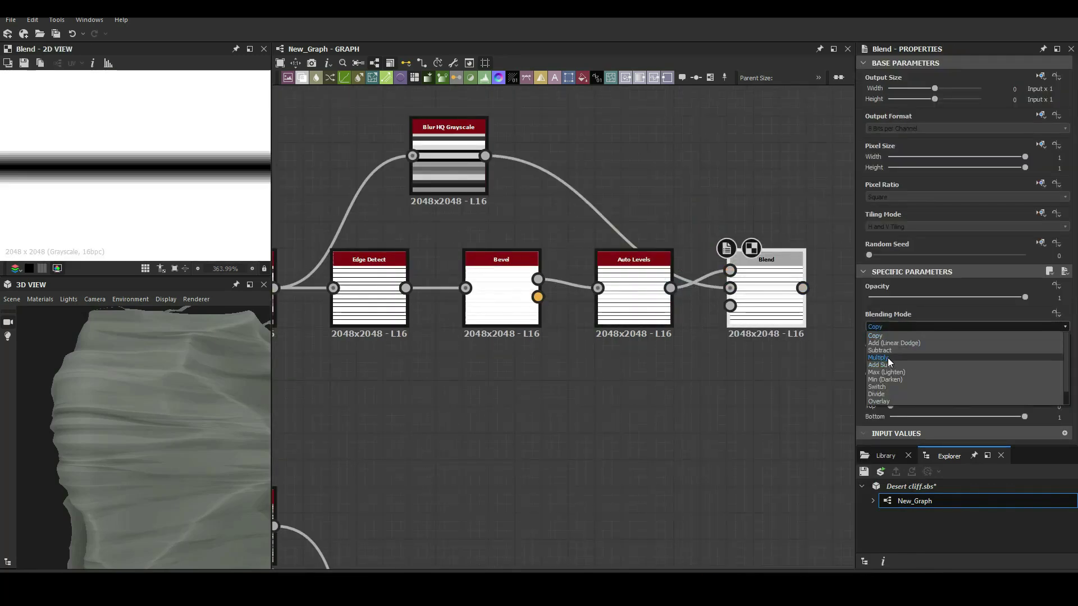
pyautogui.click(887, 359)
pyautogui.moveTo(935, 296); pyautogui.dragTo(886, 295)
pyautogui.scroll(-5, 621, 228)
pyautogui.click(620, 228)
pyautogui.hotkey('ctrl', 'v')
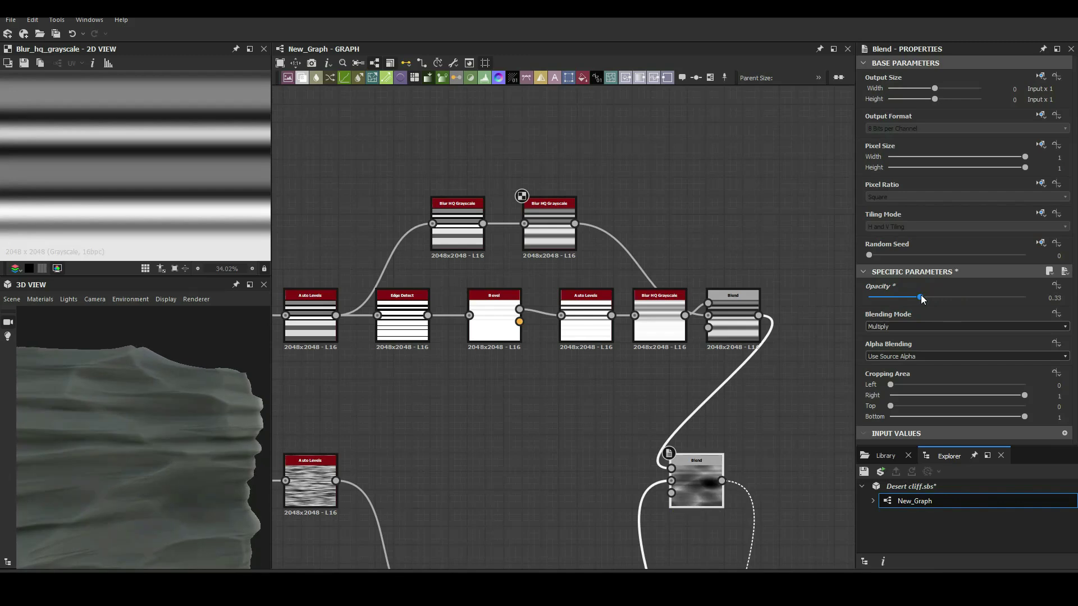
# - Preview the first Blur HQ Grayscale output and slightly lower the stripe blend's opacity
pyautogui.doubleClick(460, 224)
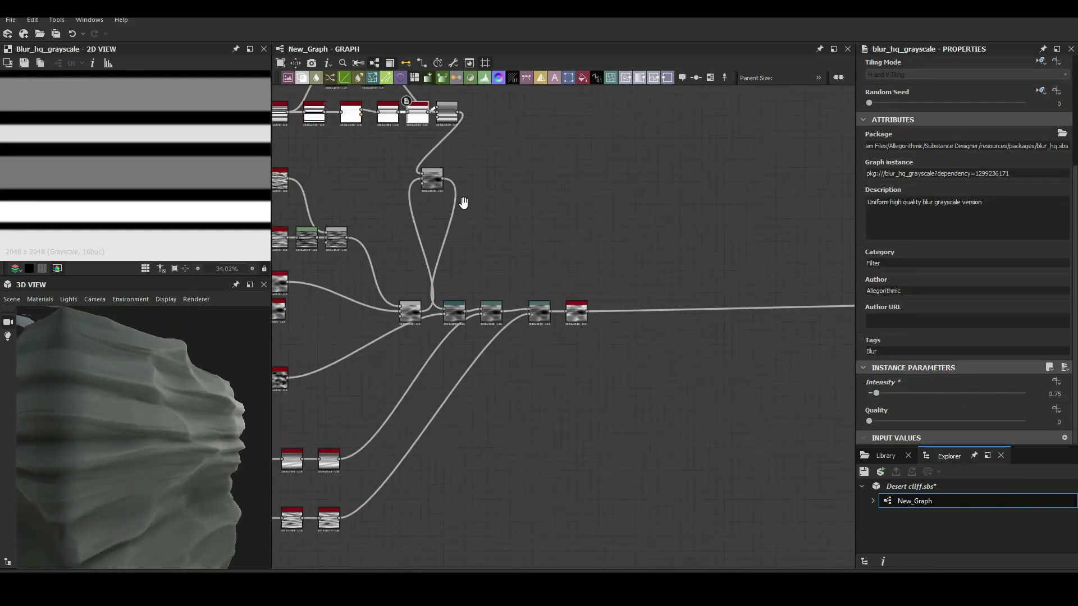
pyautogui.click(783, 292)
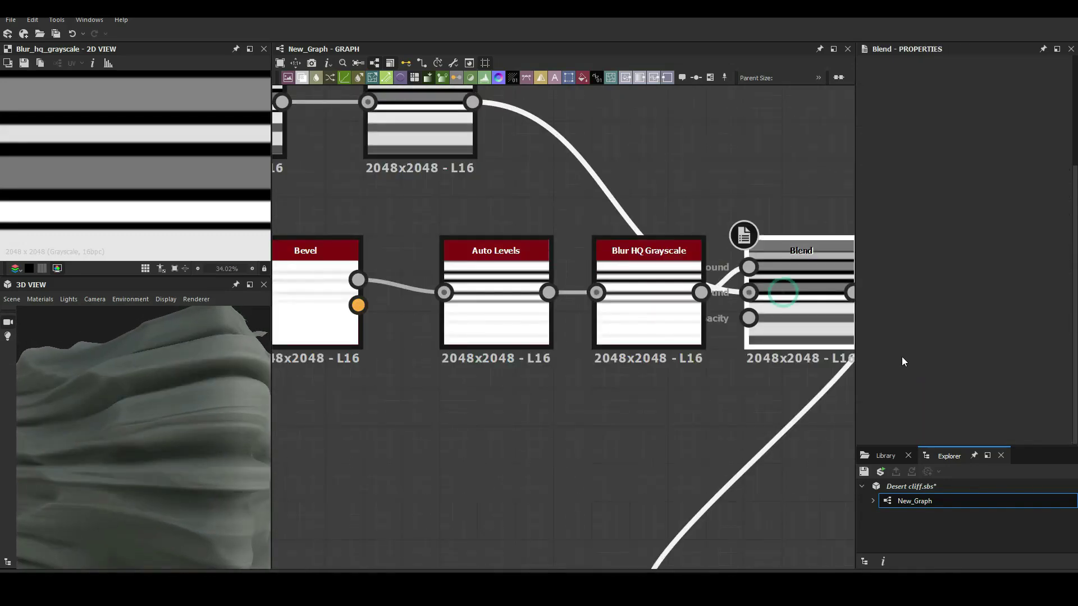
pyautogui.moveTo(925, 294); pyautogui.dragTo(917, 295)
pyautogui.moveTo(197, 367)
pyautogui.mouseDown()
pyautogui.moveTo(186, 400)
pyautogui.moveTo(117, 427)
pyautogui.moveTo(155, 385)
pyautogui.moveTo(200, 437)
pyautogui.moveTo(163, 408)
pyautogui.mouseUp()
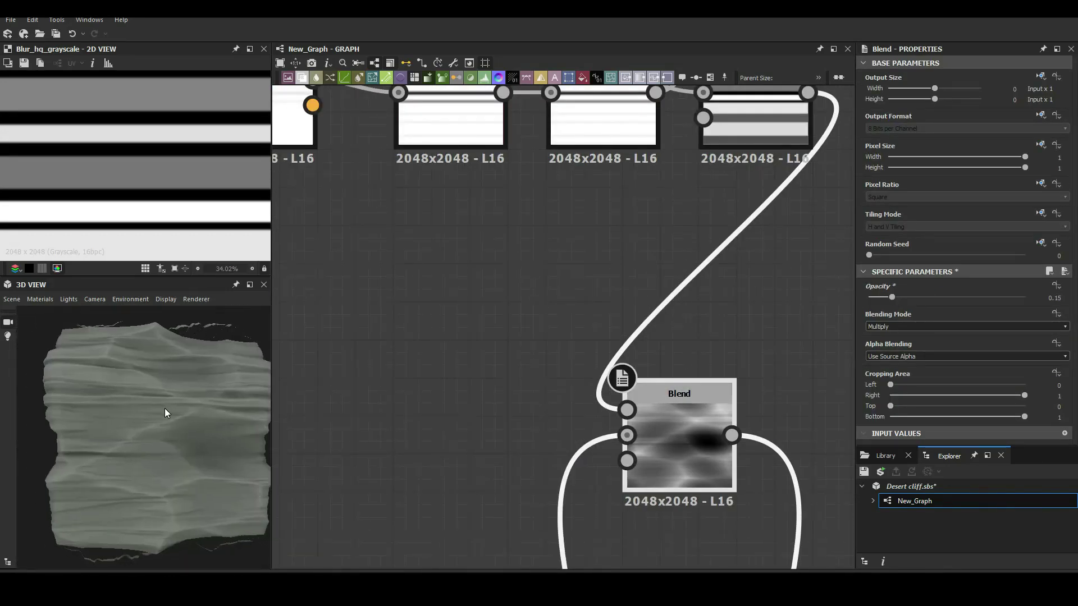
# - Preview on a cylinder mesh with height scale about 22, and drop blend opacity to about 0.1
pyautogui.click(12, 299)
pyautogui.click(39, 415)
pyautogui.click(40, 299)
pyautogui.click(120, 315)
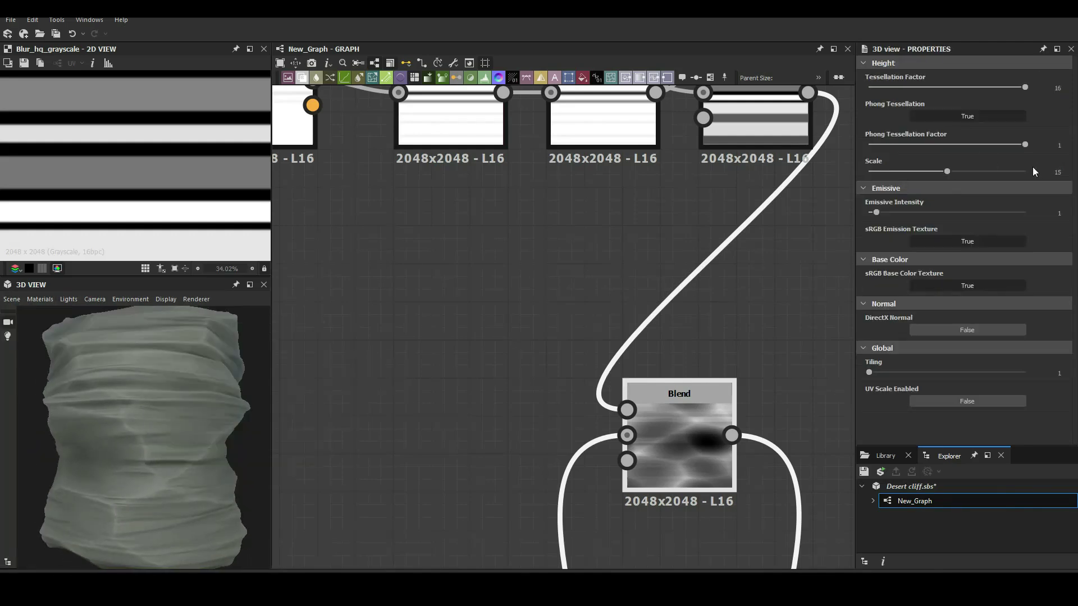
pyautogui.moveTo(240, 413); pyautogui.dragTo(171, 414)
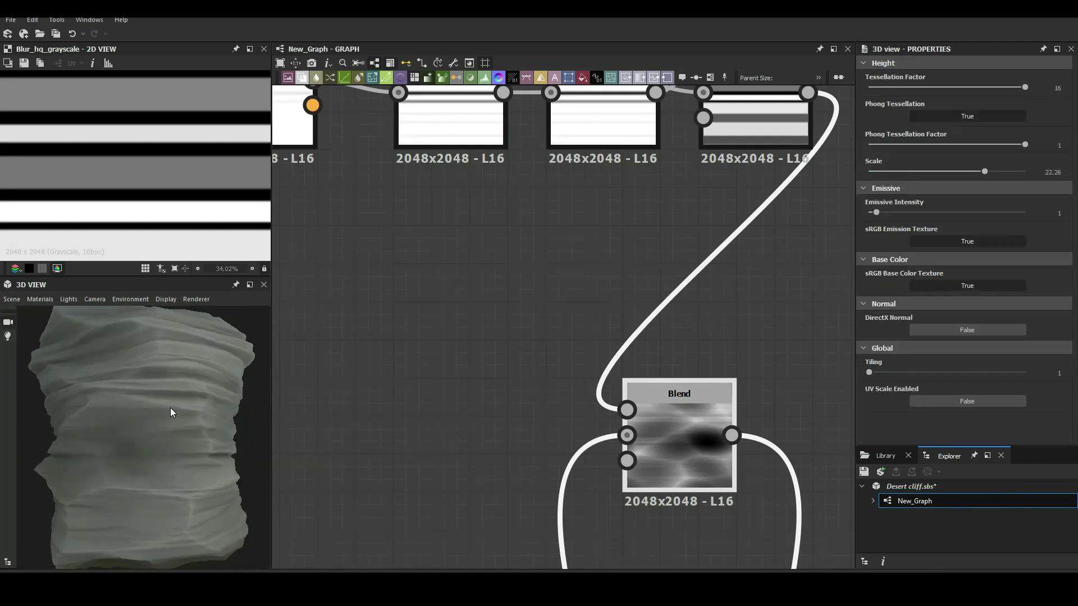
pyautogui.moveTo(897, 296); pyautogui.dragTo(884, 296)
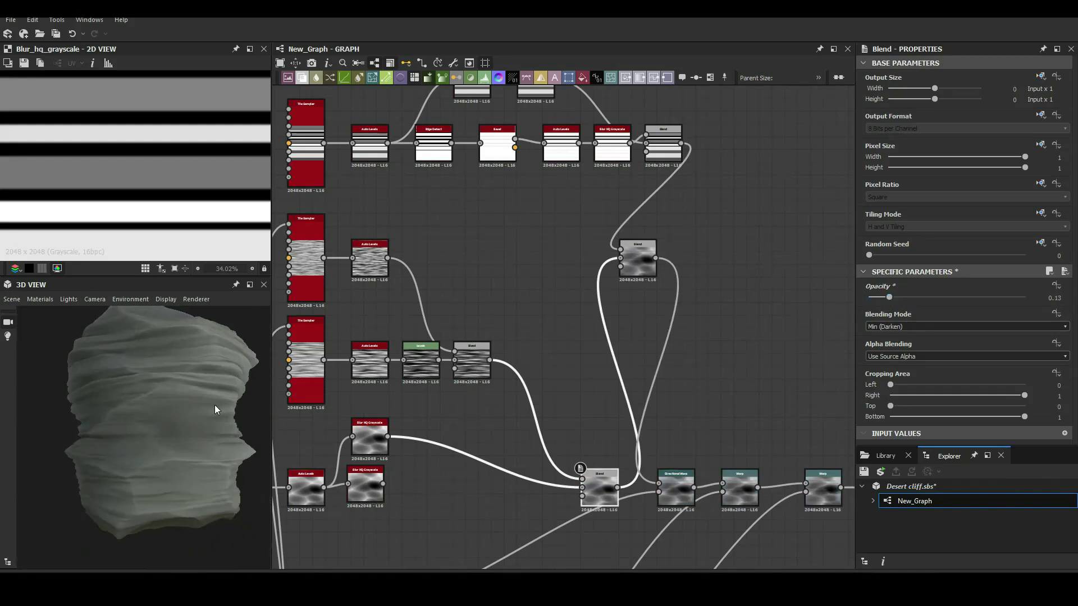
# - Insert the Blend inline on the main link and raise the Max (Lighten) blend's opacity to 0.7
pyautogui.scroll(-5, 739, 331)
pyautogui.moveTo(716, 333); pyautogui.dragTo(741, 379)
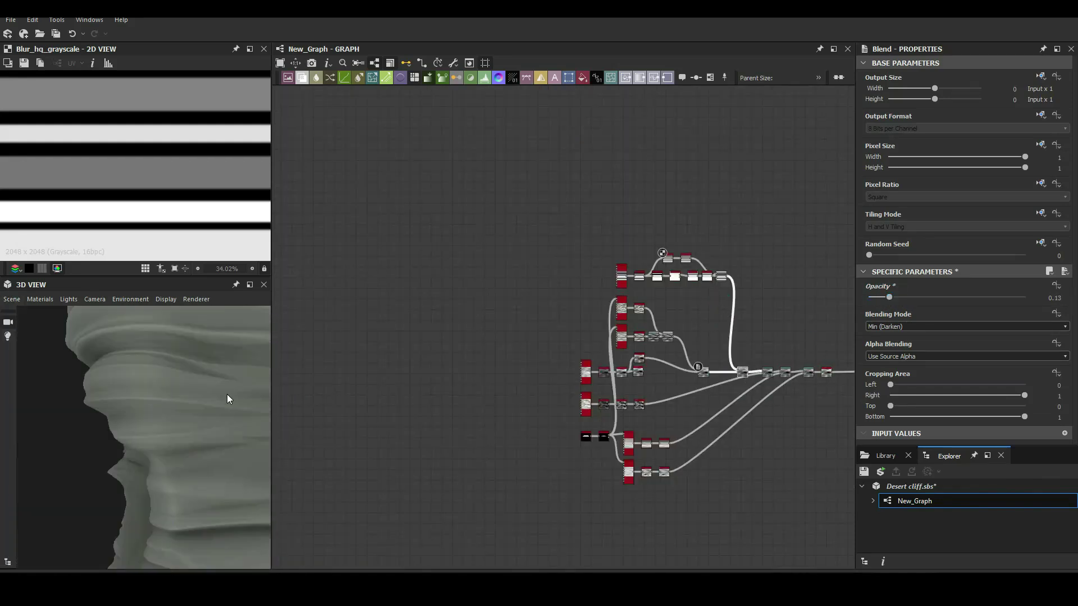
pyautogui.press('f')
pyautogui.scroll(5, 624, 357)
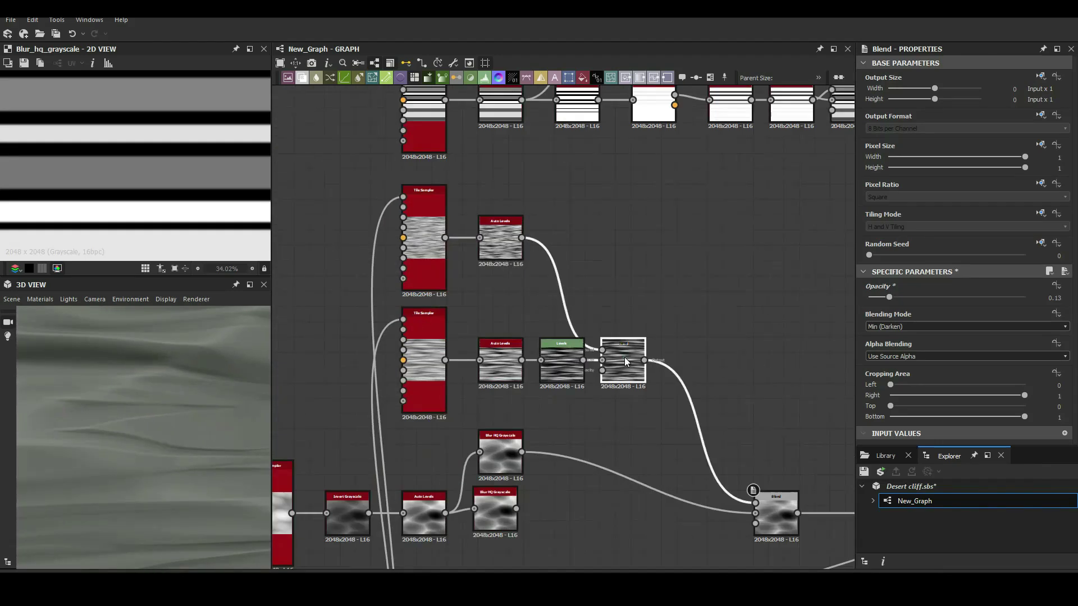
pyautogui.doubleClick(623, 362)
pyautogui.moveTo(869, 297); pyautogui.dragTo(935, 297)
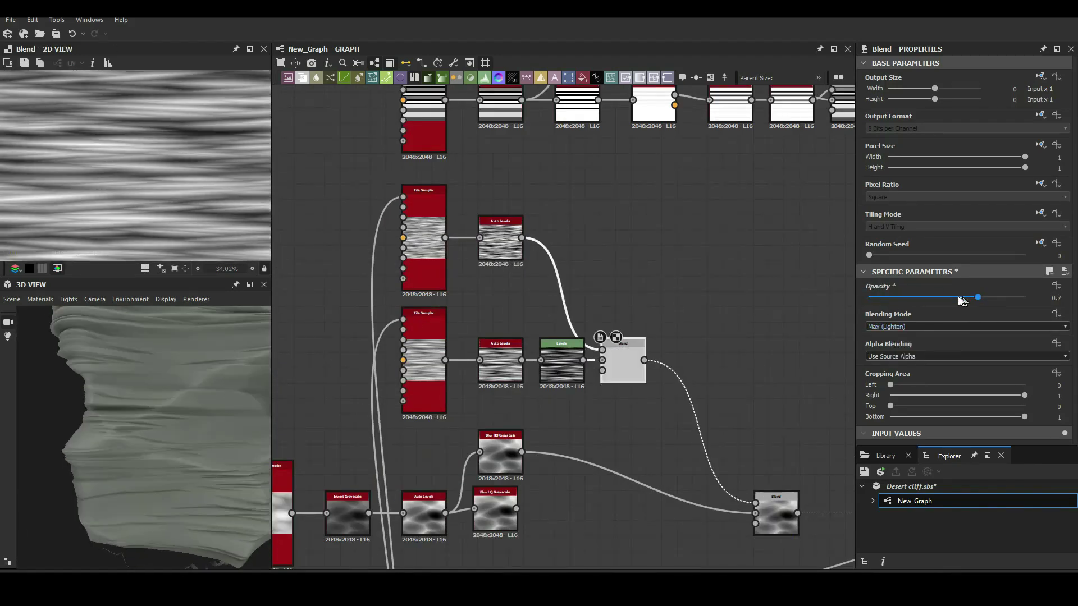
# - Change the random seeds on both the lower and upper Tile Samplers
pyautogui.click(424, 337)
pyautogui.moveTo(869, 255); pyautogui.dragTo(946, 255)
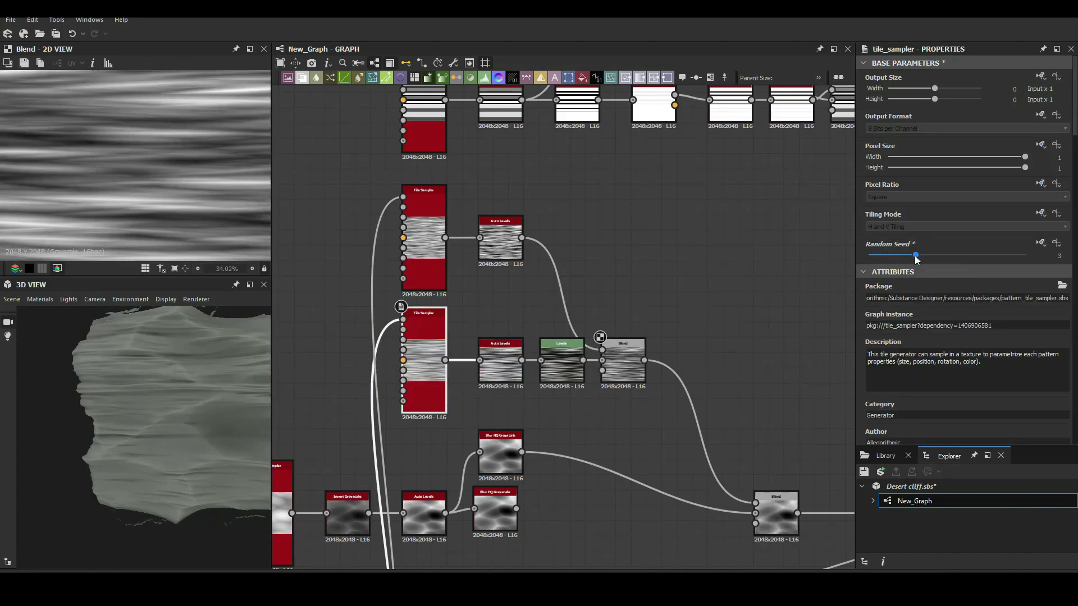
pyautogui.click(424, 225)
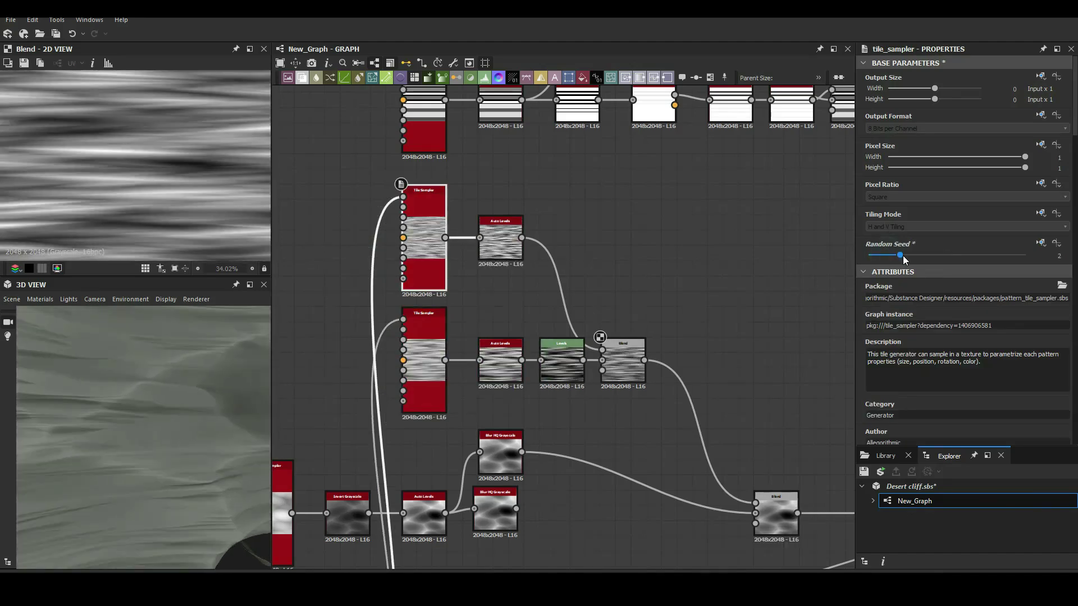
pyautogui.scroll(-3, 122, 420)
pyautogui.scroll(5, 168, 387)
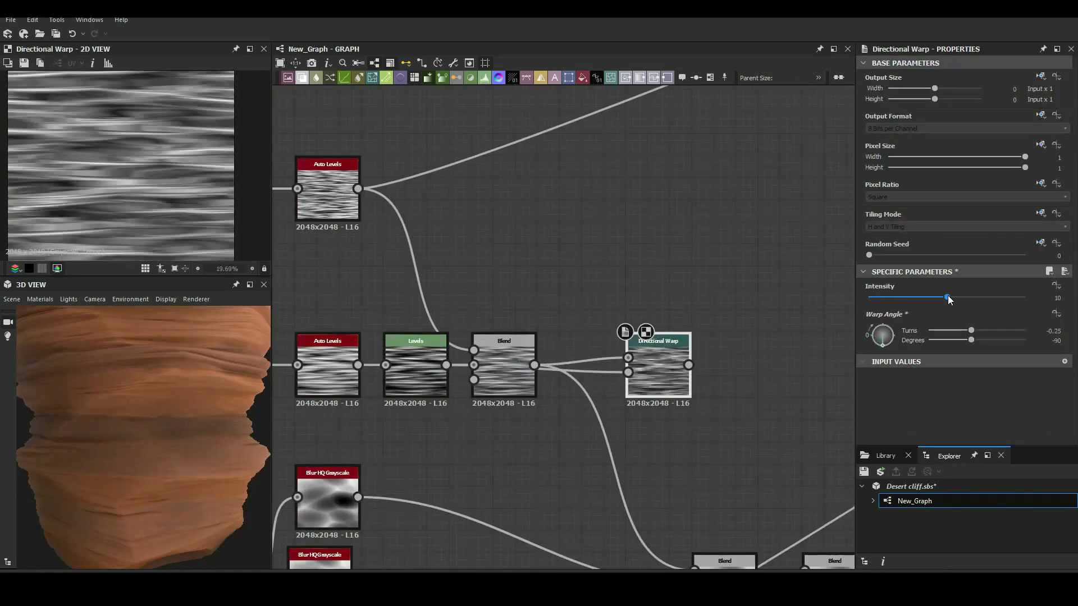
# - Set the Add Sub detail Blend's opacity from 0.01 up to about 0.06
pyautogui.moveTo(703, 352); pyautogui.dragTo(625, 289, button='middle')
pyautogui.scroll(3, 196, 421)
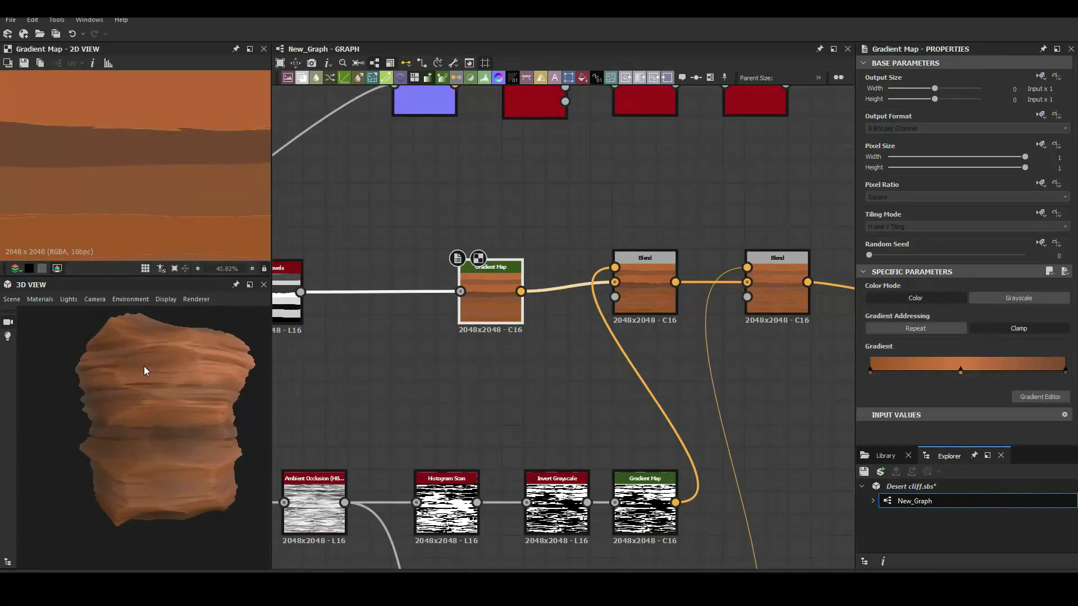
pyautogui.click(797, 314)
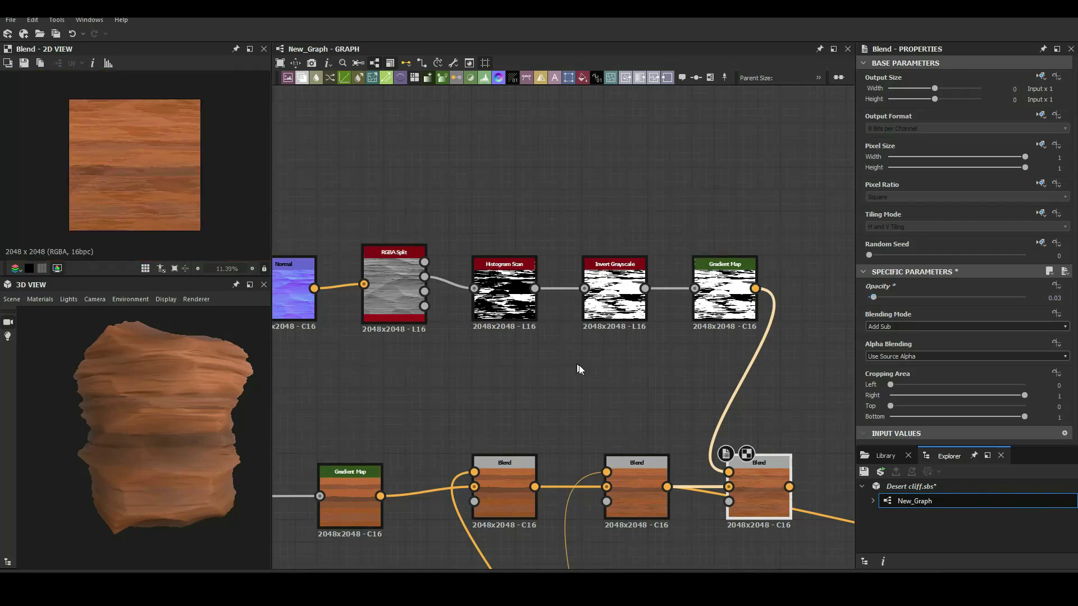
pyautogui.scroll(-5, 238, 434)
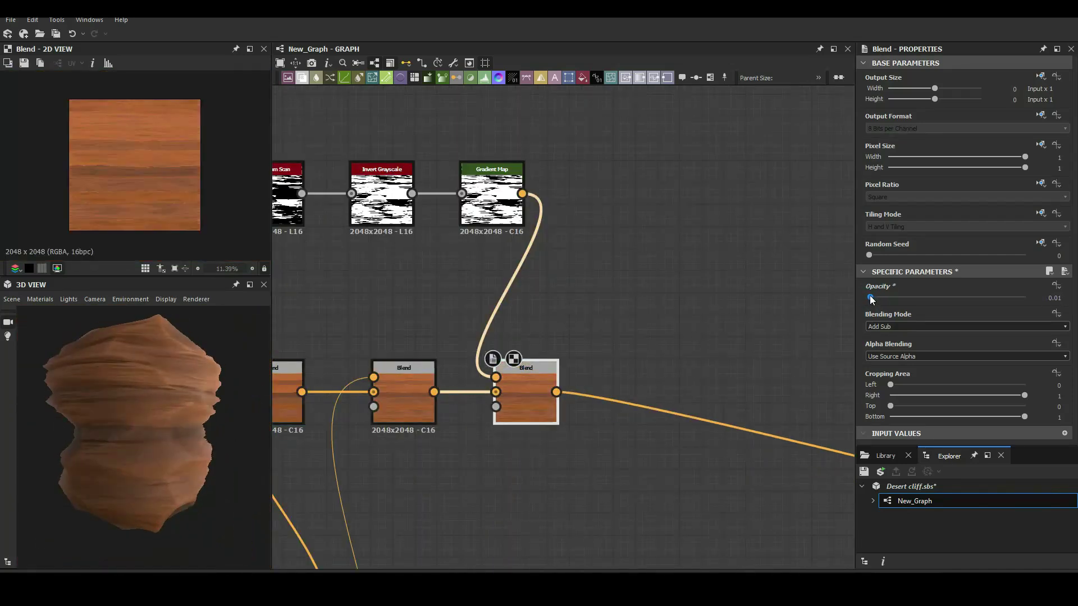
pyautogui.moveTo(870, 299); pyautogui.dragTo(877, 297)
pyautogui.scroll(5, 163, 433)
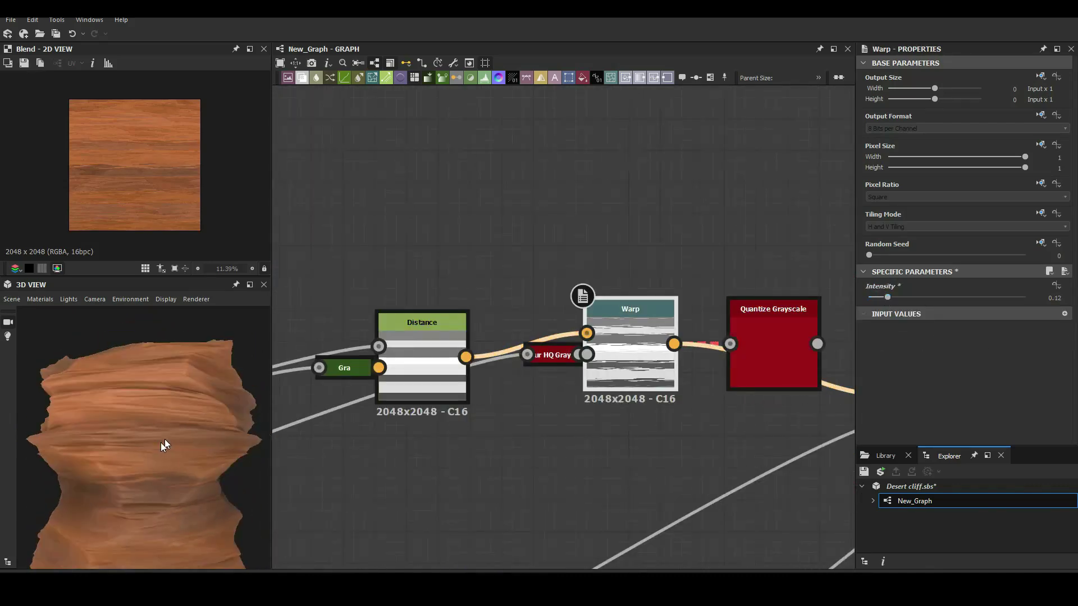
pyautogui.scroll(5, 174, 493)
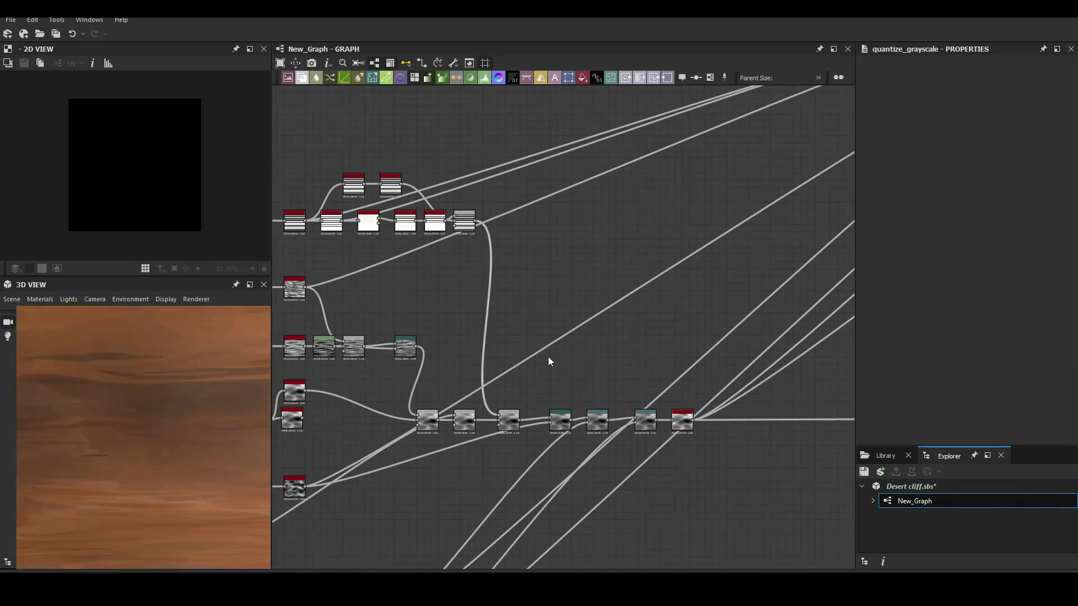
# - Add a disc Tile Sampler fed by Histogram Scan with Mask Map Threshold 0.04
pyautogui.click(627, 330)
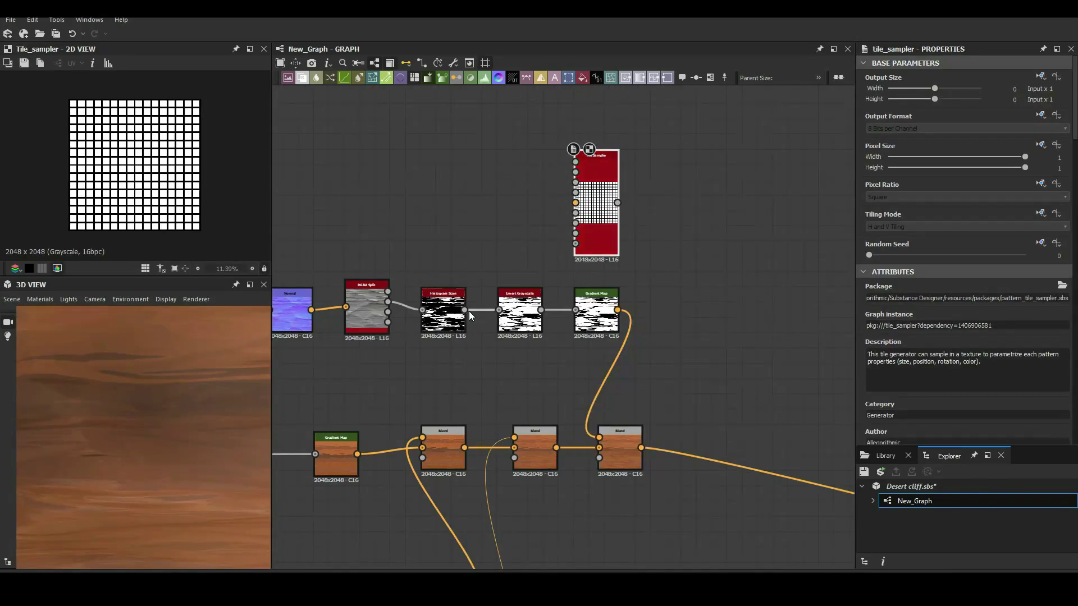
pyautogui.moveTo(465, 310); pyautogui.dragTo(576, 223)
pyautogui.scroll(-5, 900, 217)
pyautogui.scroll(-5, 900, 218)
pyautogui.scroll(2, 607, 223)
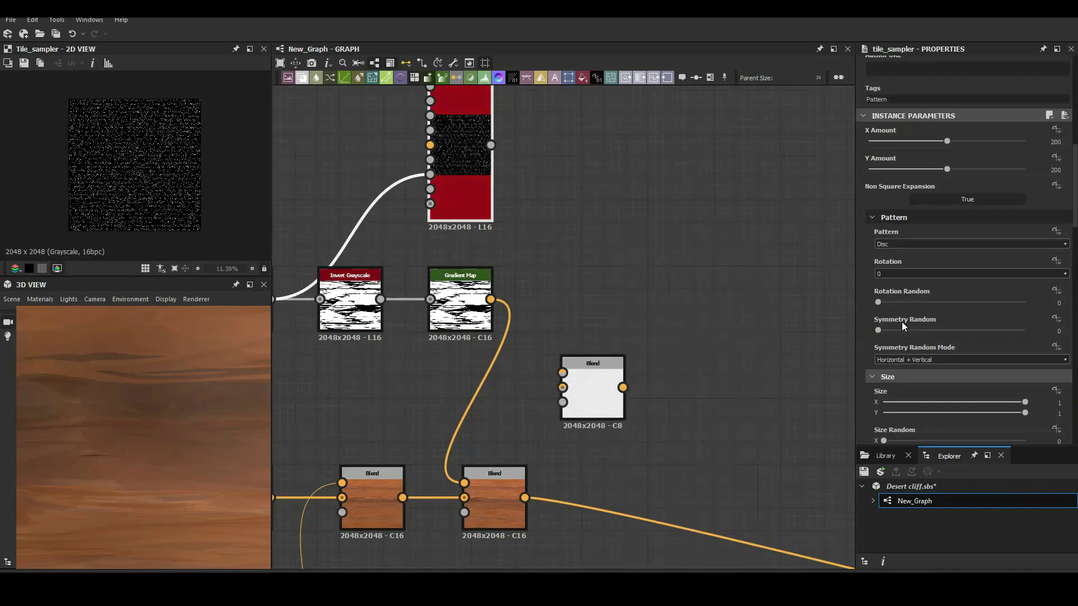
pyautogui.scroll(-10, 903, 326)
pyautogui.click(882, 350)
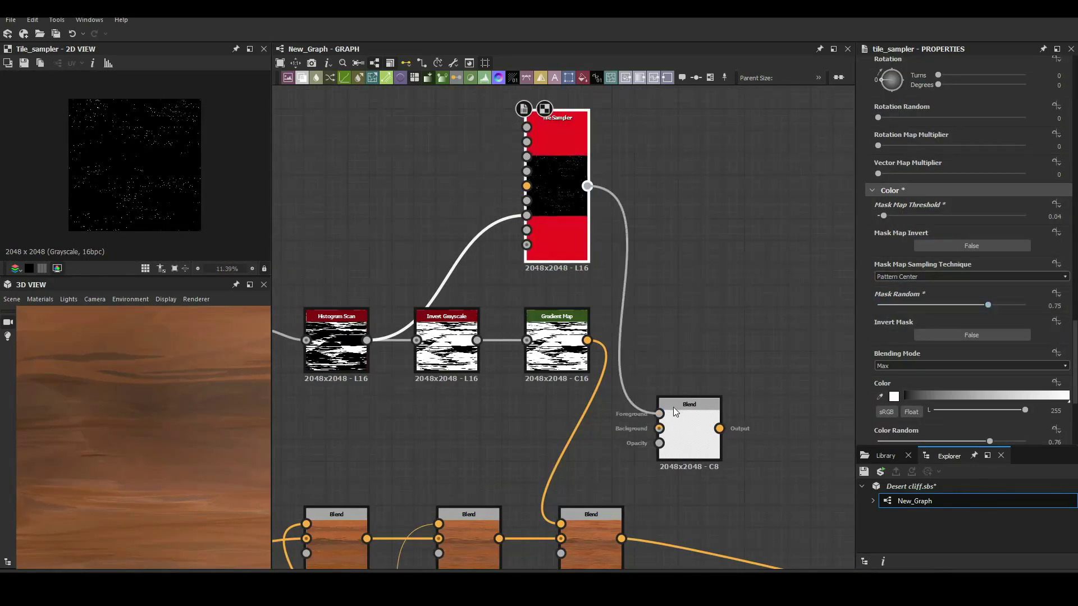
# - Chain Auto Levels and Gradient Map into the speckle blend, masked by a new Histogram Scan
pyautogui.moveTo(586, 185); pyautogui.dragTo(657, 222)
pyautogui.press('Escape')
pyautogui.moveTo(586, 186)
pyautogui.mouseDown()
pyautogui.moveTo(666, 163)
pyautogui.moveTo(685, 204)
pyautogui.mouseUp()
pyautogui.click(623, 247)
pyautogui.click(698, 205)
pyautogui.moveTo(670, 305); pyautogui.dragTo(599, 231, button='middle')
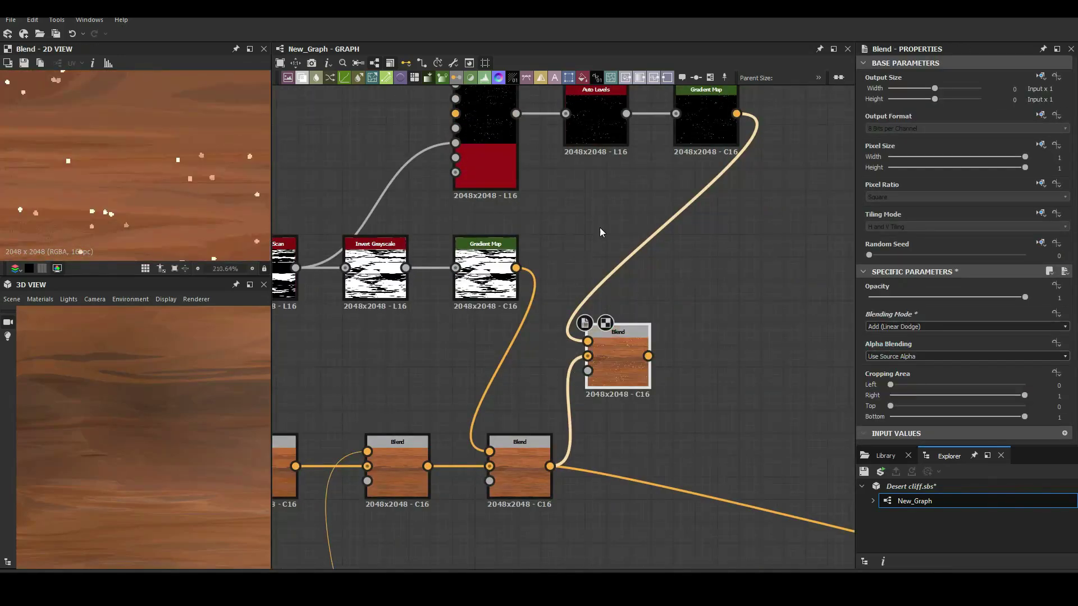
pyautogui.hotkey('ctrl', 'v')
pyautogui.moveTo(626, 224); pyautogui.dragTo(587, 370)
pyautogui.moveTo(618, 337); pyautogui.dragTo(683, 444)
# - Lighten the speckle Gradient Map colour and set the Tile Sampler scale to 0.15
pyautogui.click(705, 124)
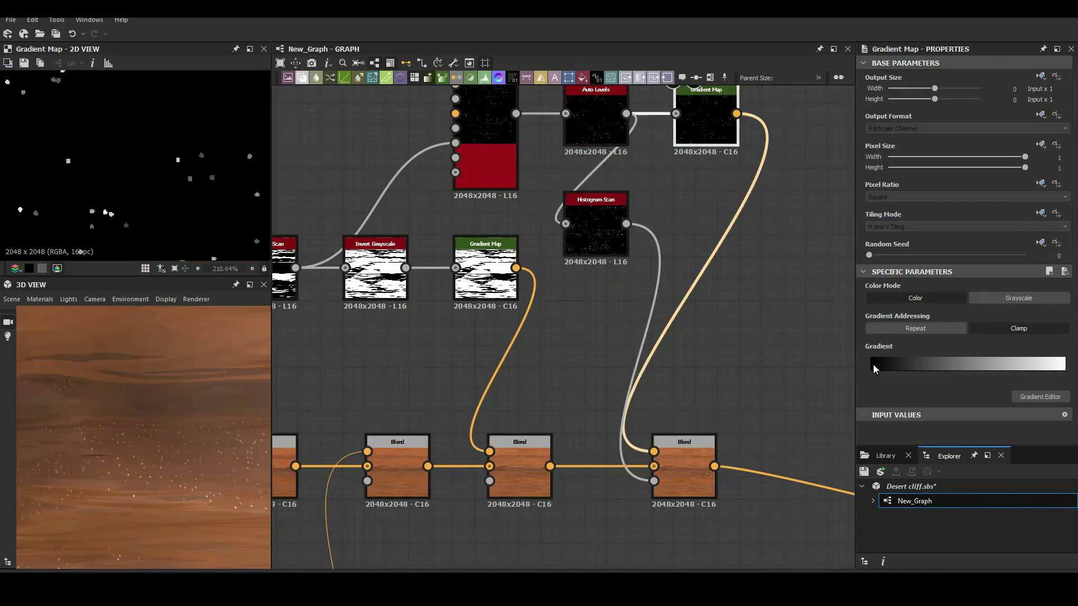
pyautogui.click(874, 368)
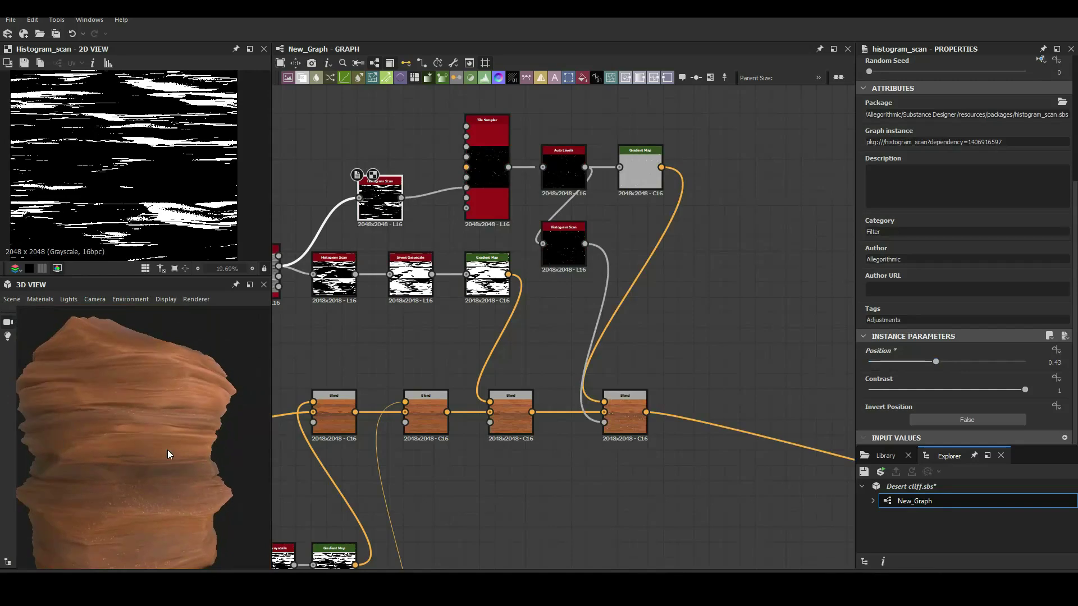
pyautogui.click(481, 180)
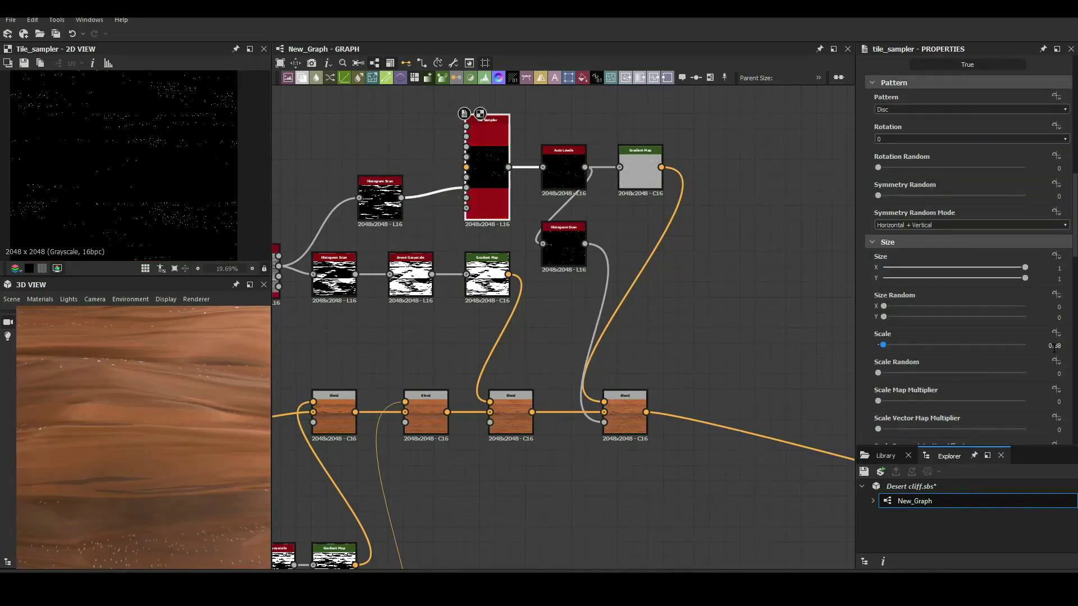
pyautogui.scroll(-5, 191, 436)
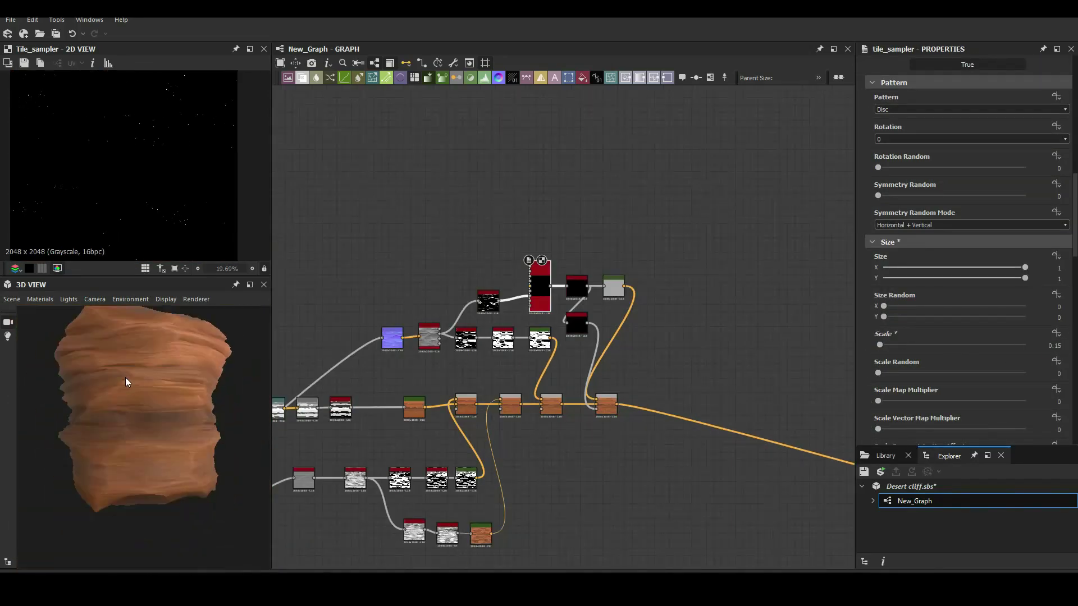
pyautogui.scroll(3, 787, 329)
pyautogui.scroll(-3, 598, 361)
pyautogui.hotkey('ctrl', 'l')
# - Add a Copy-mode Blend combining the Levels output with a second Levels node
pyautogui.scroll(3, 726, 446)
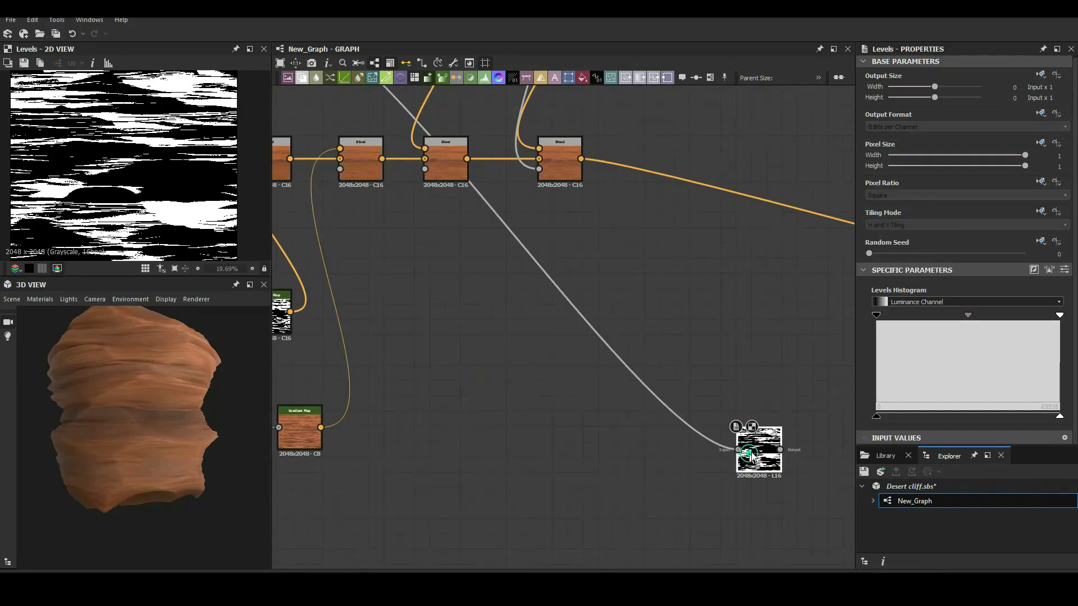
pyautogui.moveTo(842, 466); pyautogui.dragTo(546, 363, button='middle')
pyautogui.hotkey('ctrl', 'b')
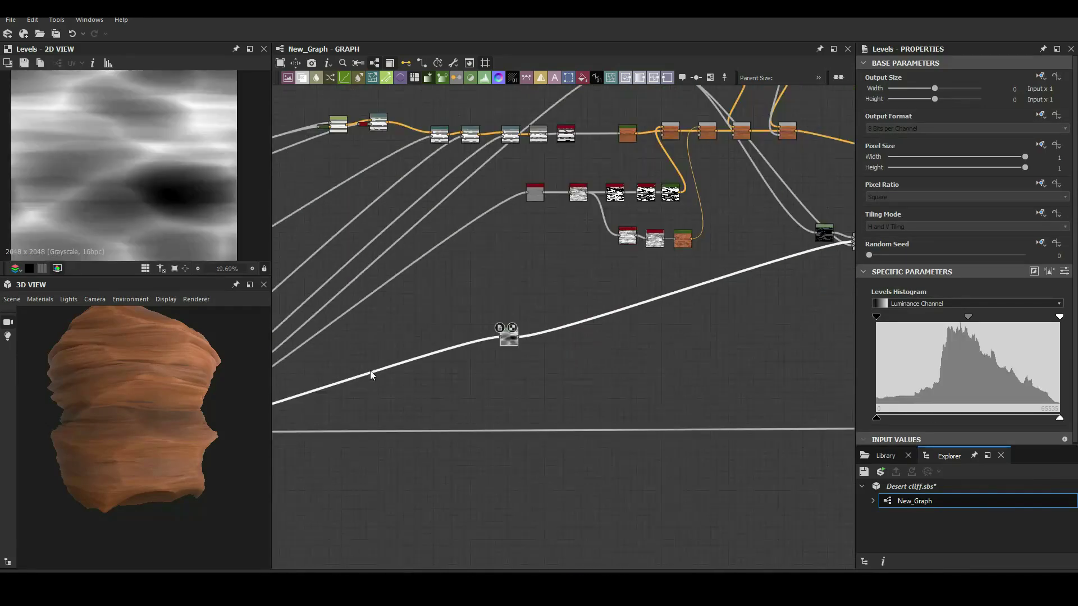
pyautogui.moveTo(946, 412); pyautogui.dragTo(1019, 420)
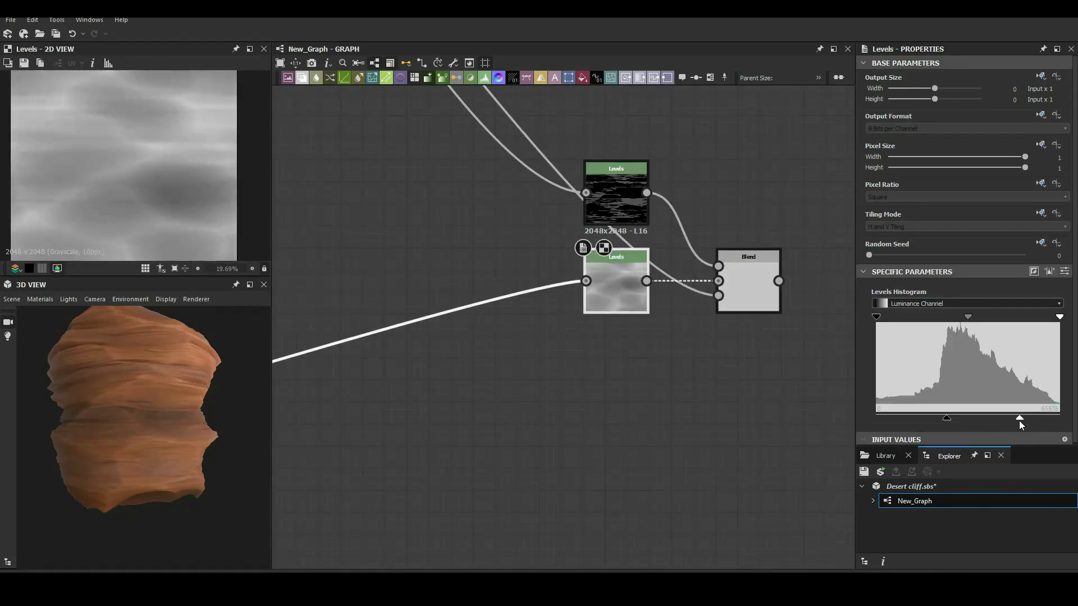
pyautogui.click(875, 336)
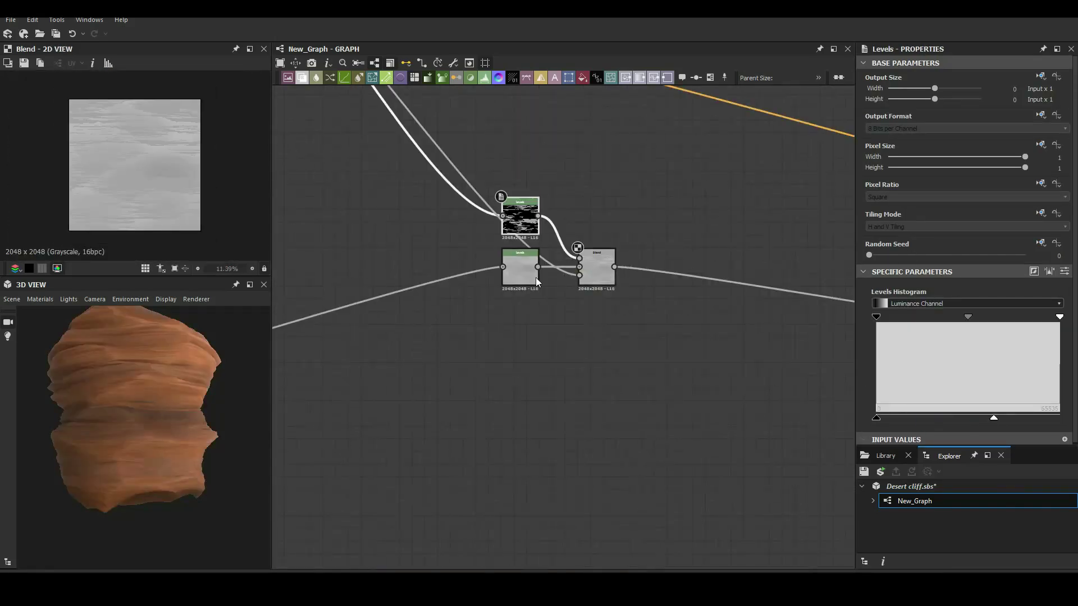
pyautogui.scroll(5, 203, 427)
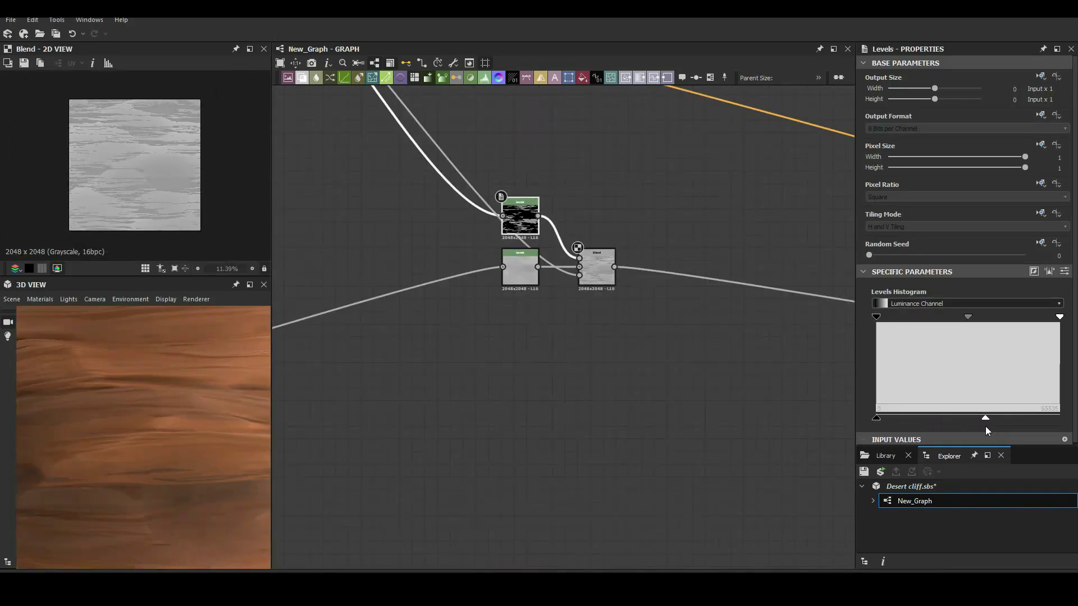
pyautogui.scroll(-3, 177, 439)
pyautogui.scroll(-3, 184, 446)
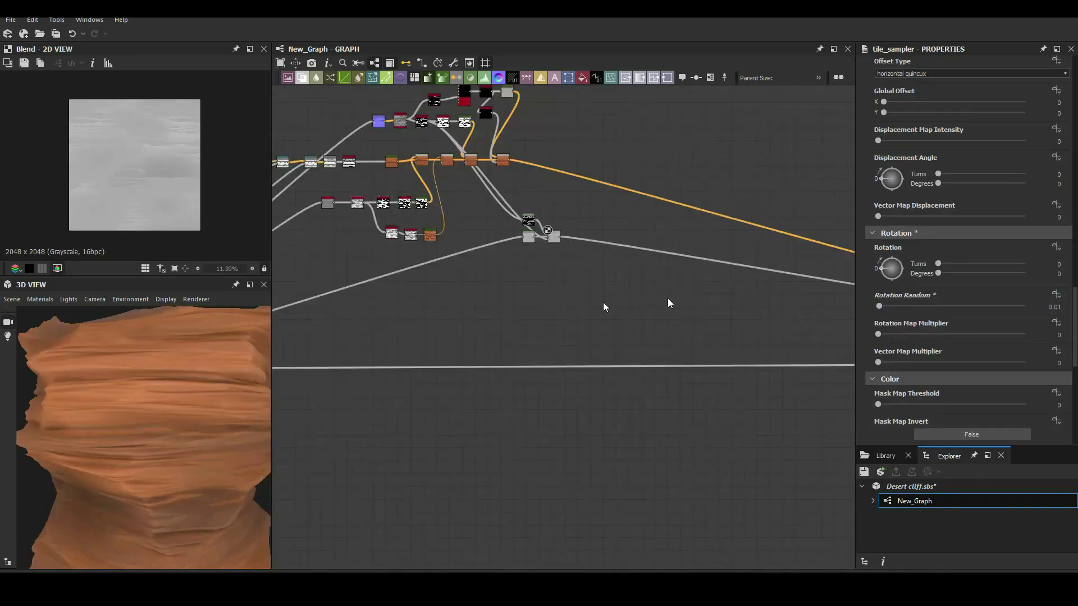
# - Raise the speckle Blend's opacity to 0.31 and inspect the cliff in the 3D preview
pyautogui.click(879, 326)
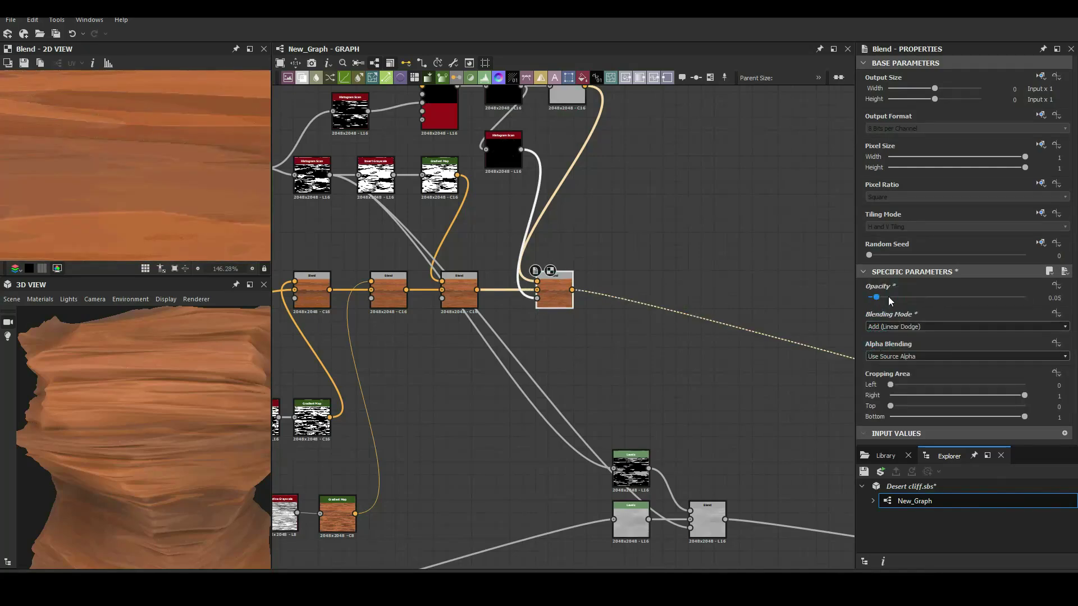
pyautogui.scroll(-5, 111, 168)
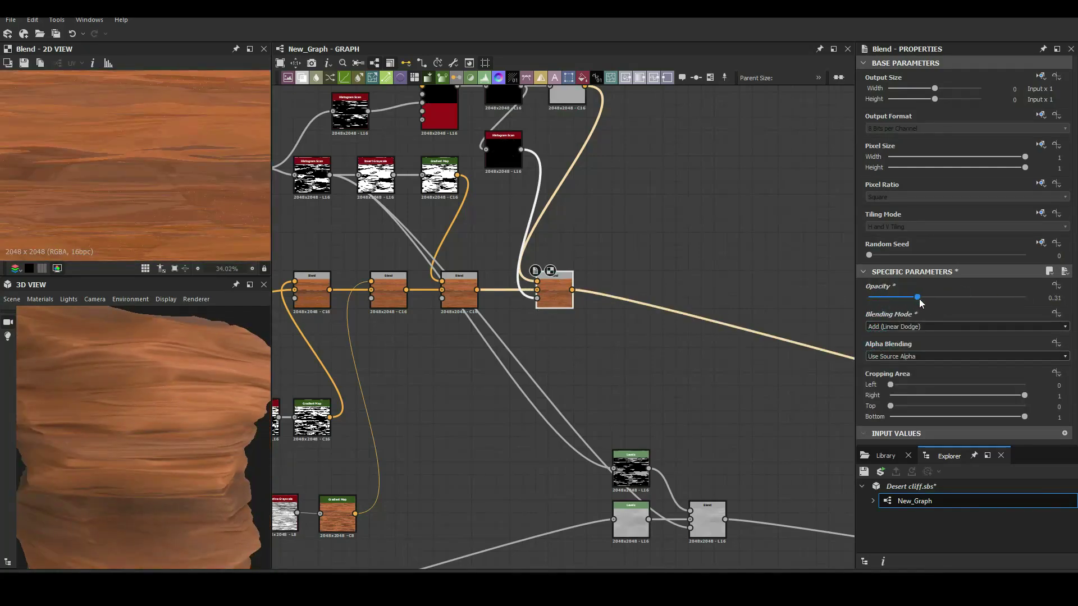
pyautogui.moveTo(163, 406); pyautogui.dragTo(99, 426)
pyautogui.scroll(-3, 408, 357)
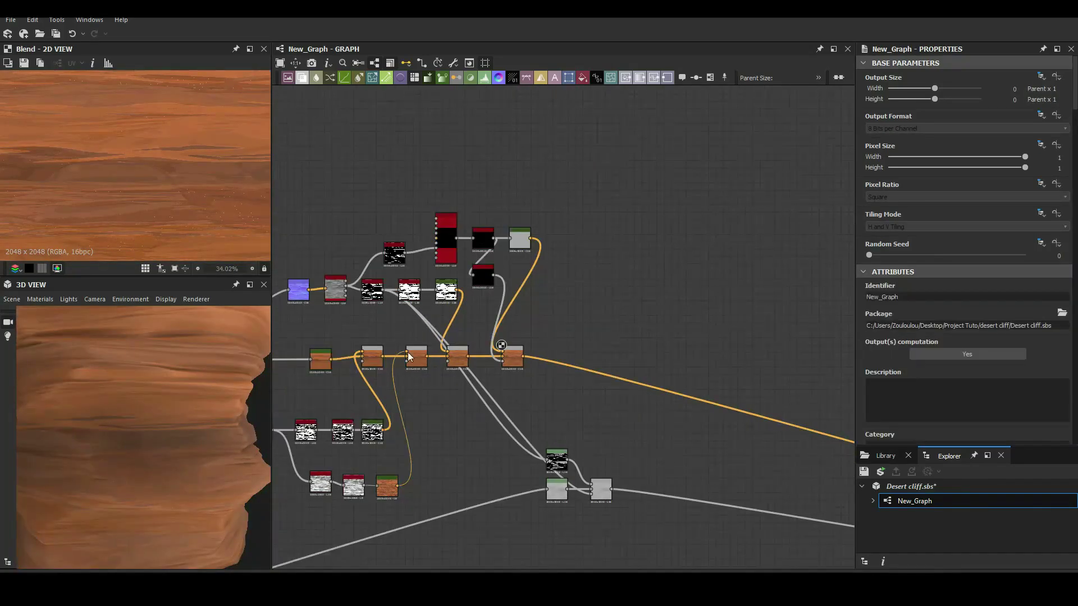
pyautogui.scroll(1, 592, 476)
# - Add a new Blend to the greyscale height chain set to Subtract mode
pyautogui.hotkey('ctrl', 'v')
pyautogui.click(880, 350)
pyautogui.click(888, 297)
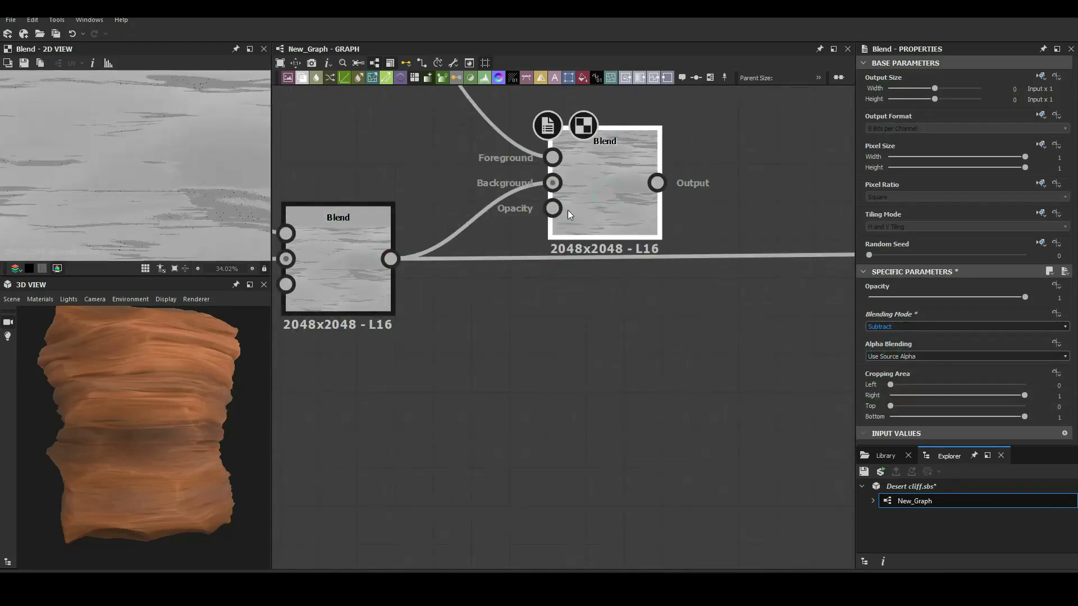
# - Tighten the Levels input range on the height mask and set Tile Sampler Color Random to 0.34
pyautogui.moveTo(999, 418); pyautogui.dragTo(1002, 419)
pyautogui.moveTo(933, 418)
pyautogui.mouseDown()
pyautogui.moveTo(1004, 418)
pyautogui.moveTo(975, 418)
pyautogui.mouseUp()
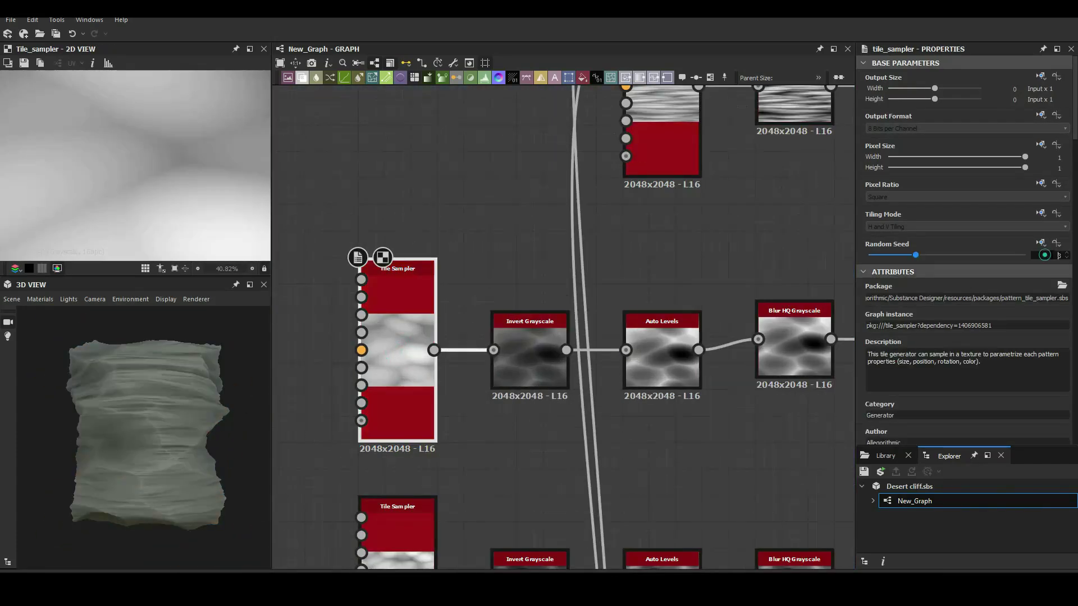
pyautogui.scroll(-10, 954, 361)
pyautogui.moveTo(921, 274); pyautogui.dragTo(928, 273)
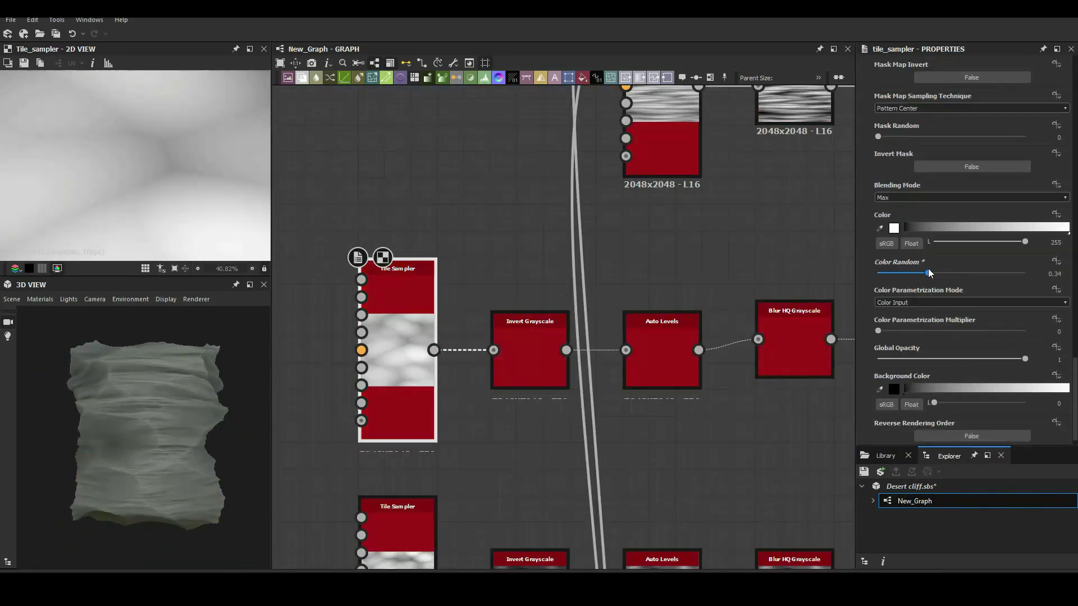
pyautogui.scroll(5, 962, 234)
pyautogui.scroll(5, 962, 233)
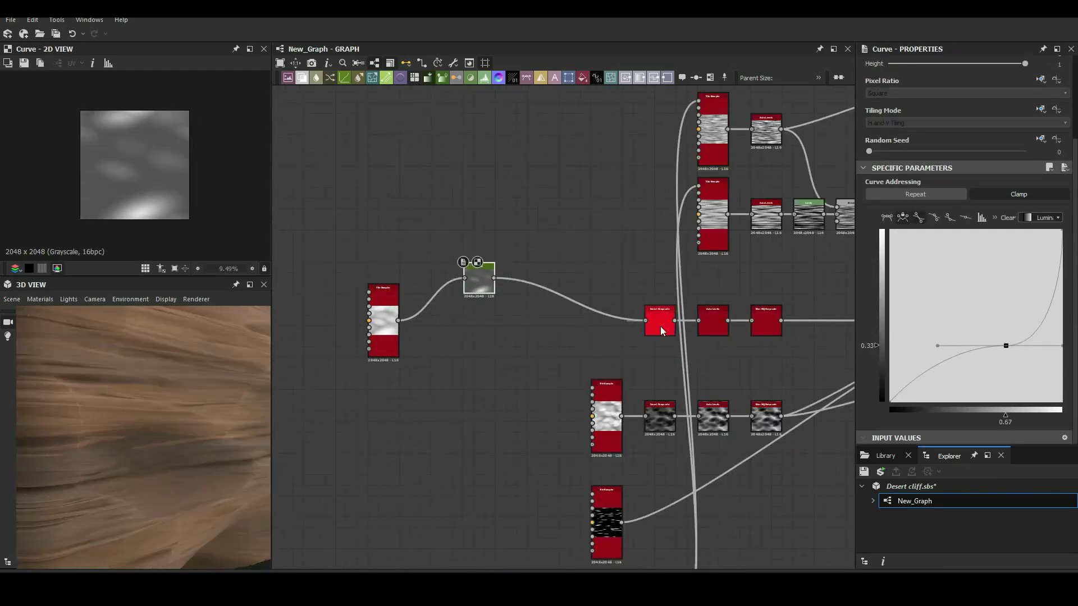
# - Delete the Curve node and change the Tile Sampler's random seed
pyautogui.press('Delete')
pyautogui.scroll(-5, 555, 355)
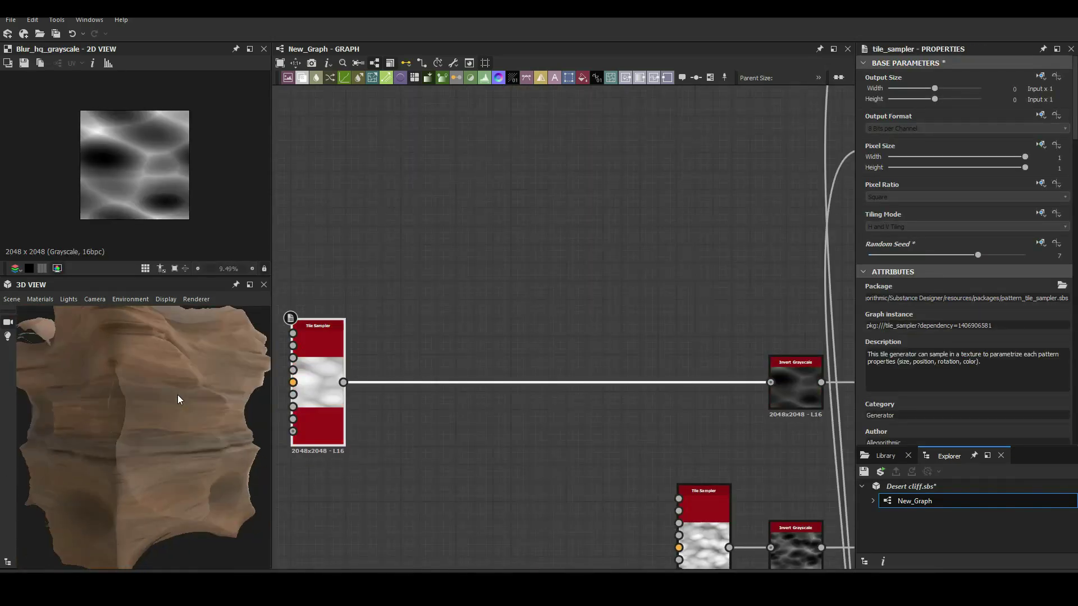
pyautogui.moveTo(977, 254); pyautogui.dragTo(1022, 256)
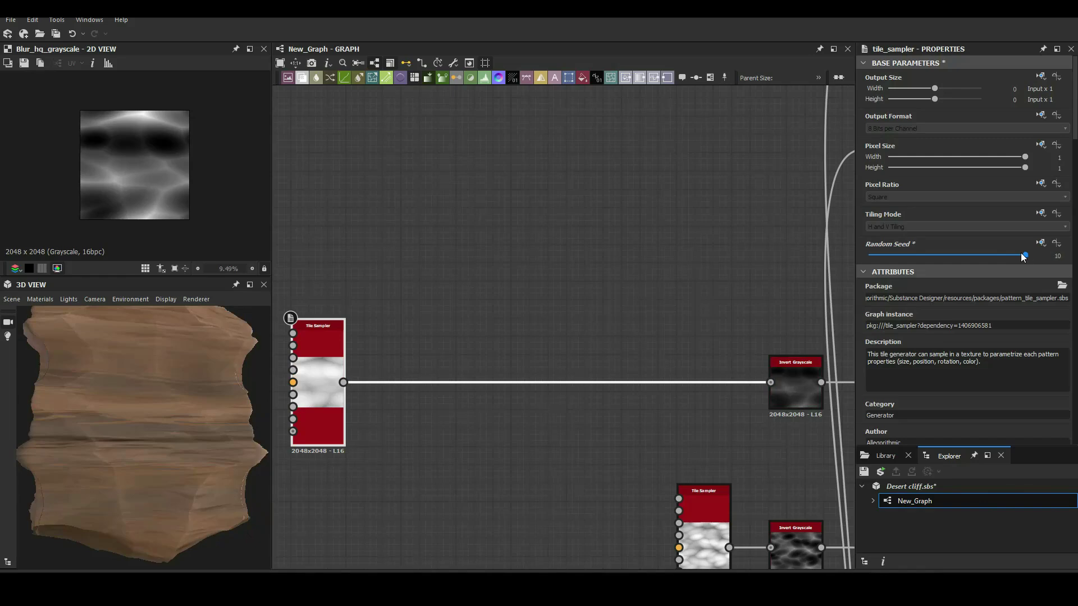
# - Switch the 3D preview mesh and add a Non Uniform Blur Grayscale after the Blur HQ
pyautogui.click(12, 299)
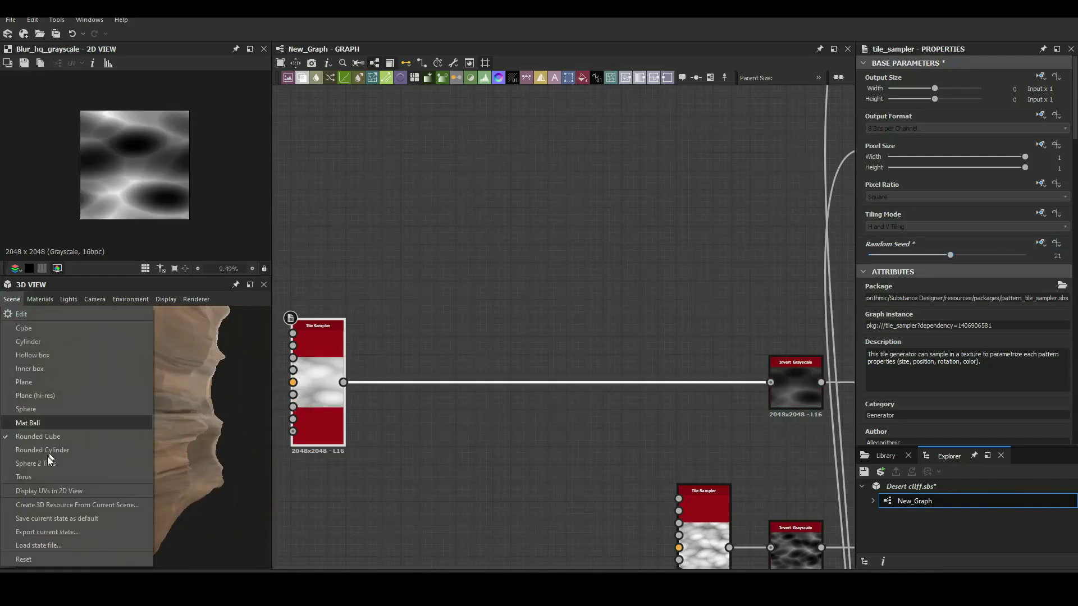
pyautogui.click(48, 438)
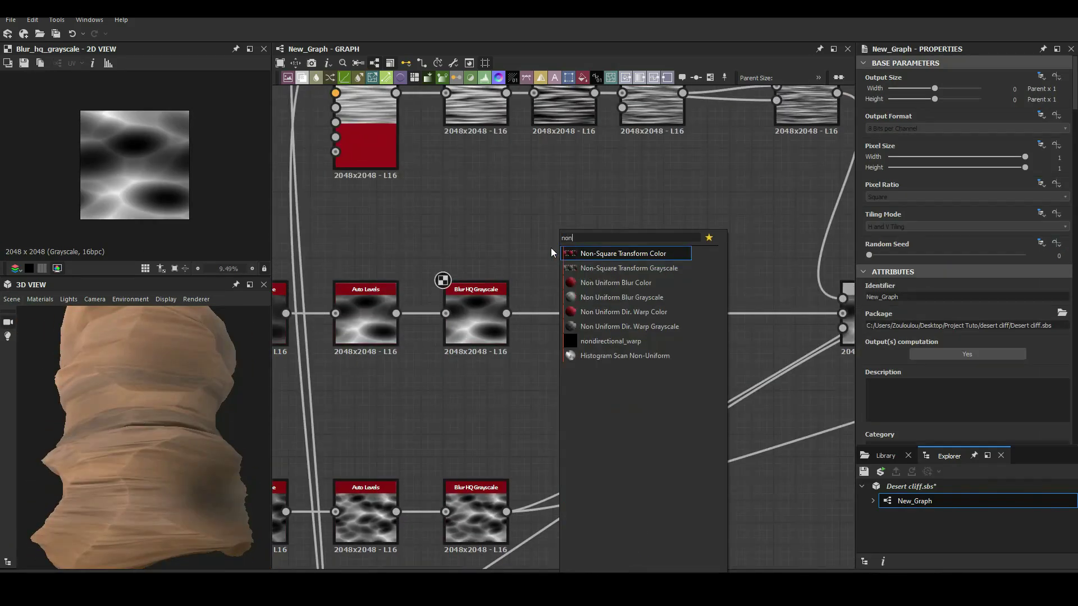
pyautogui.click(621, 296)
pyautogui.moveTo(507, 313); pyautogui.dragTo(533, 247)
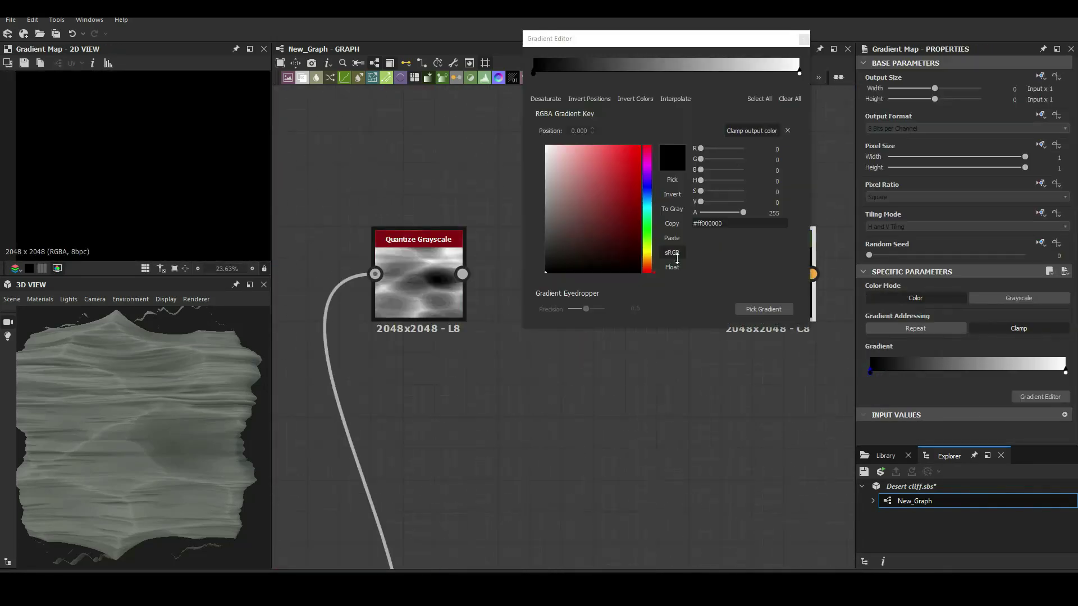
# - Recolour the left gradient key from yellow-orange to a darker golden tone
pyautogui.click(533, 73)
pyautogui.click(646, 261)
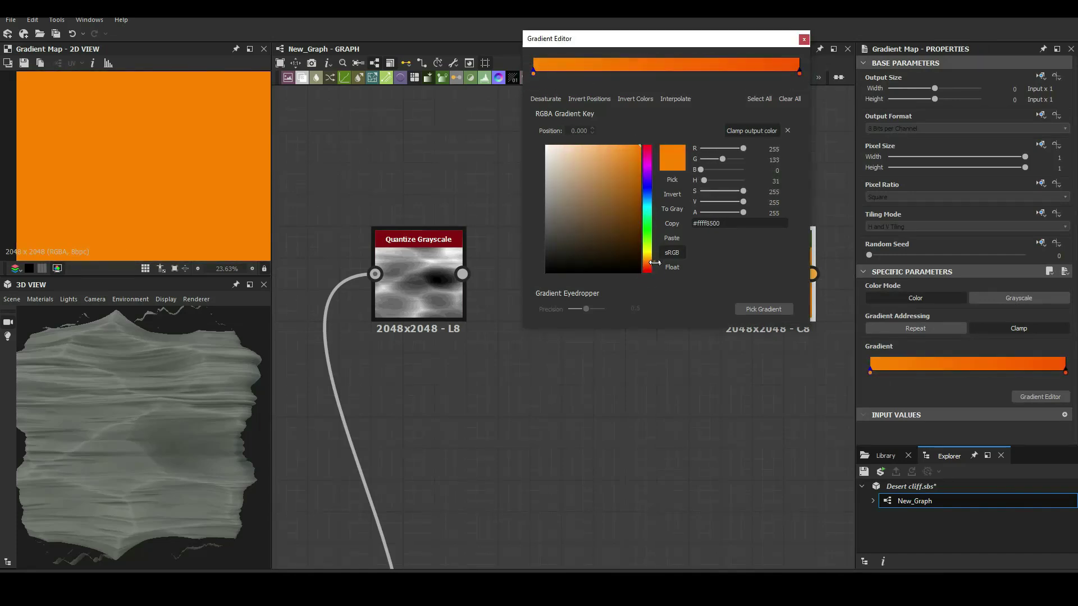
pyautogui.moveTo(655, 263); pyautogui.dragTo(653, 258)
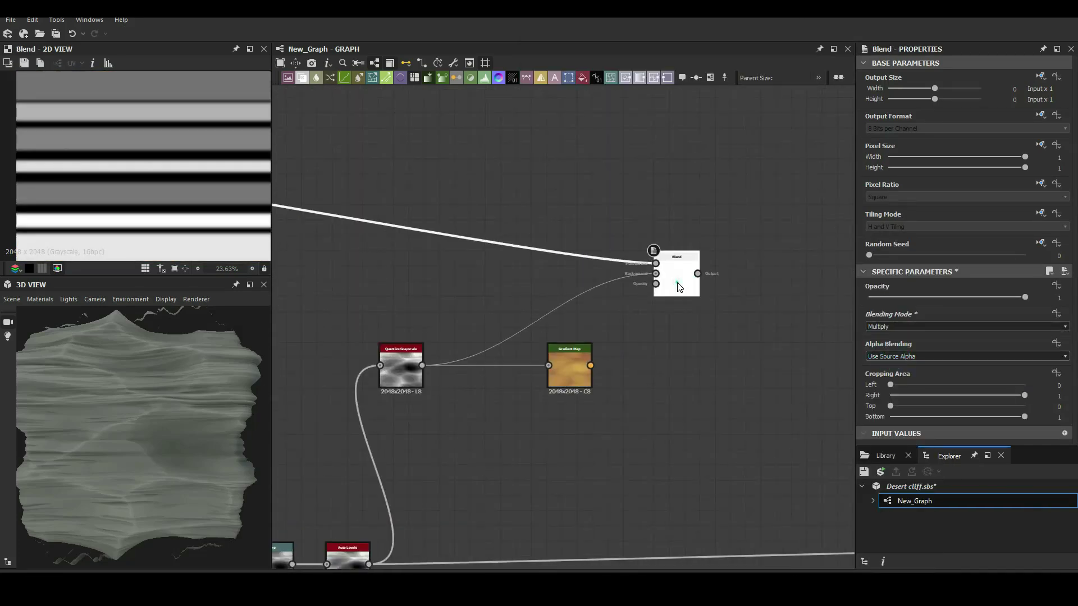
pyautogui.click(553, 351)
pyautogui.doubleClick(553, 351)
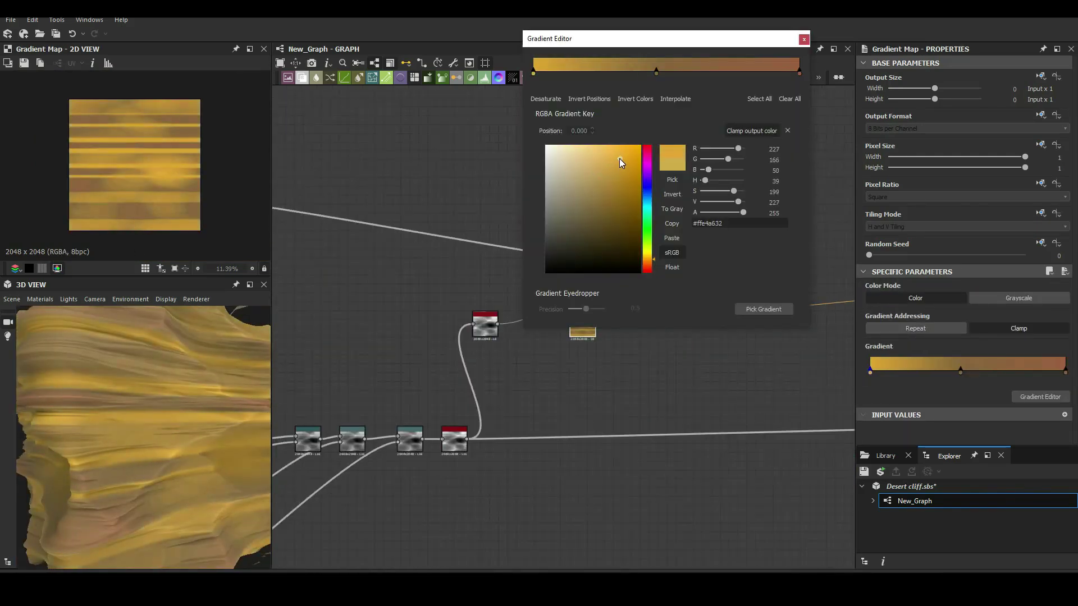
pyautogui.moveTo(619, 159); pyautogui.dragTo(625, 168)
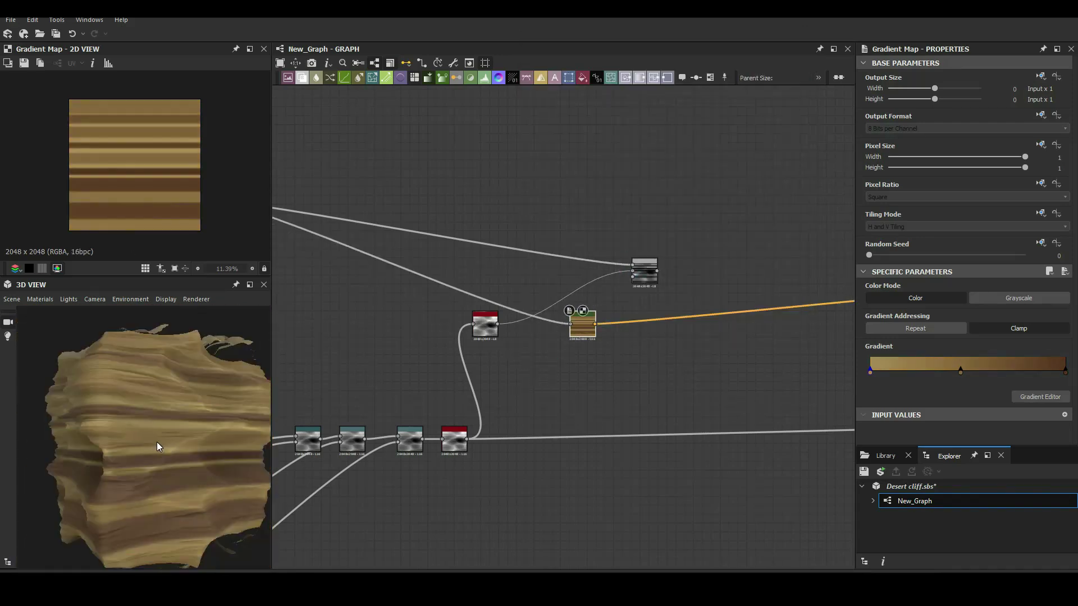
# - Make the middle key a deep reddish orange-brown, then preview the Quantize Grayscale output
pyautogui.doubleClick(960, 371)
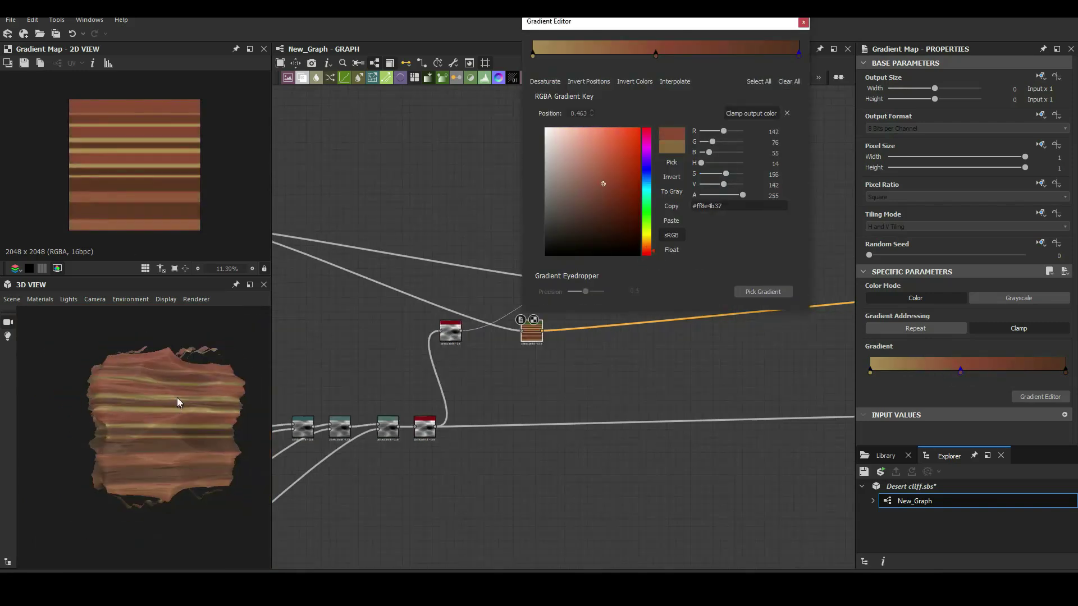
pyautogui.click(603, 161)
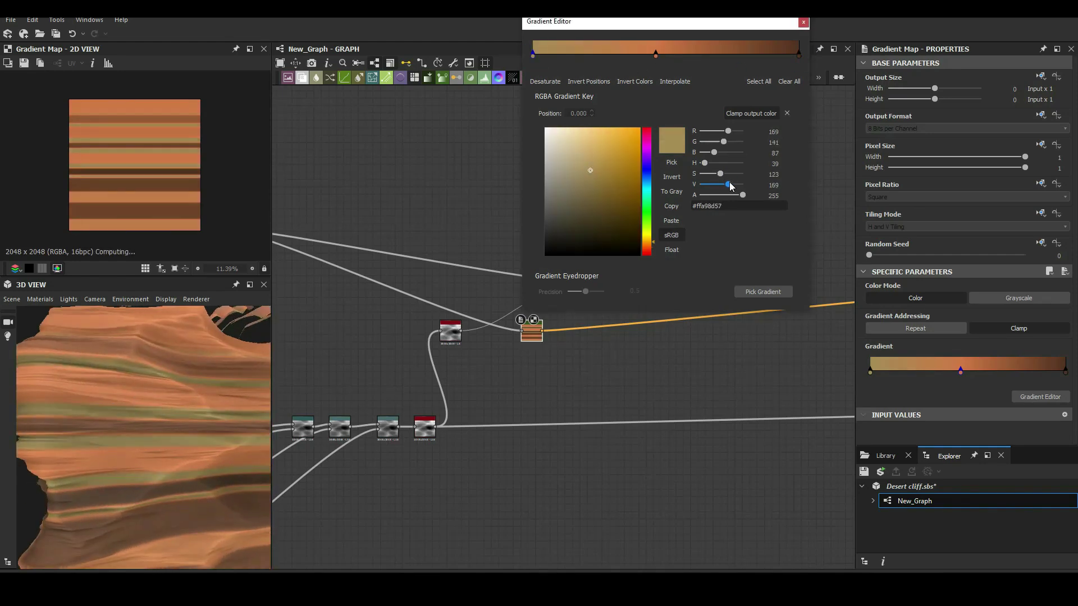
pyautogui.click(655, 247)
pyautogui.click(731, 173)
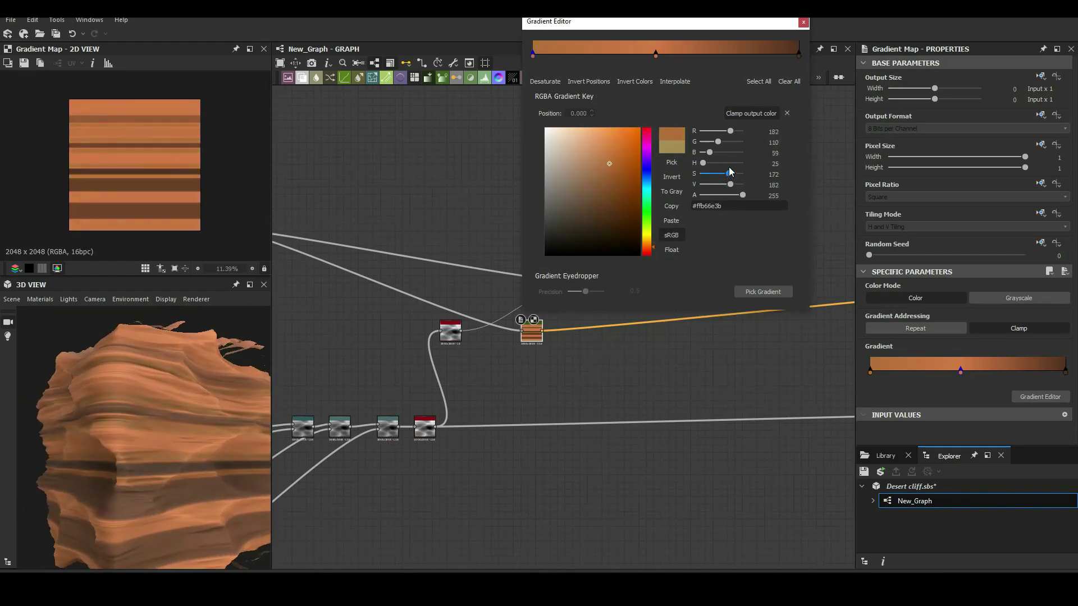
pyautogui.click(803, 22)
pyautogui.scroll(5, 525, 315)
pyautogui.doubleClick(331, 365)
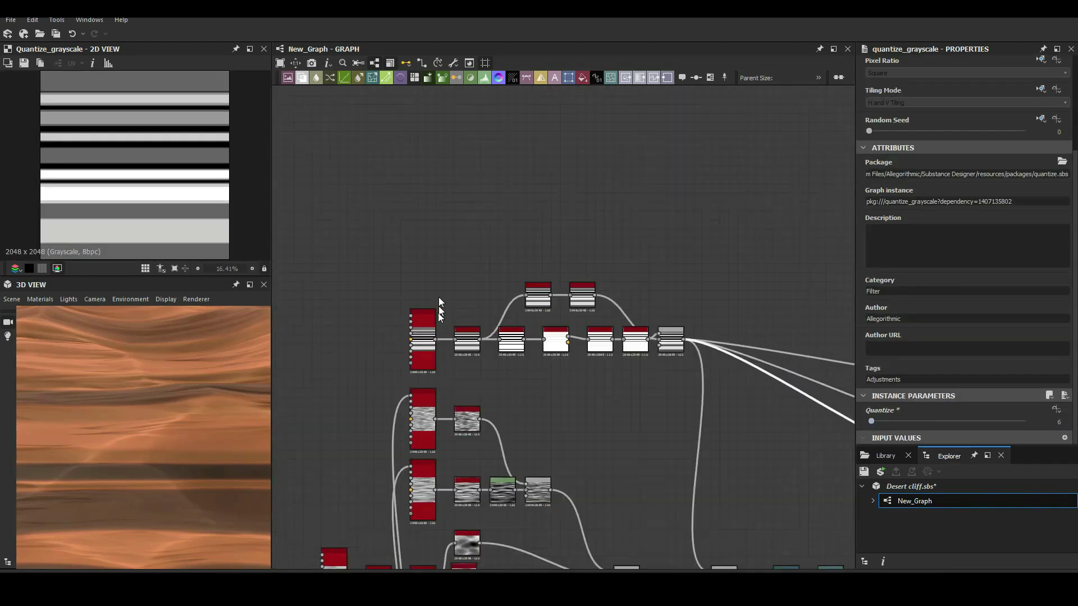
# - Bring the height chain into view and preview the Auto Levels output
pyautogui.moveTo(449, 422); pyautogui.dragTo(706, 369, button='middle')
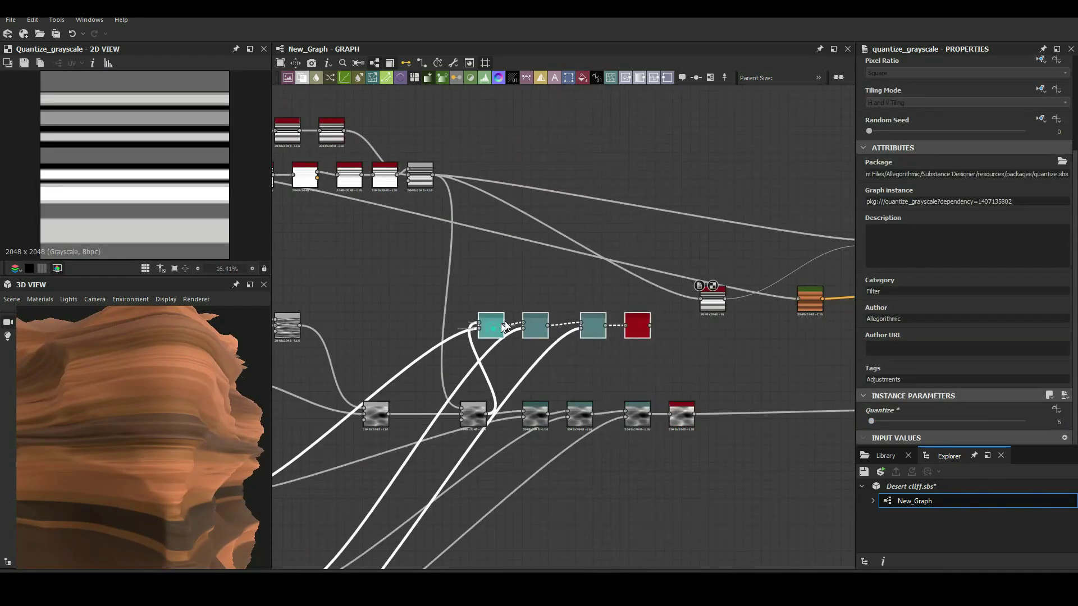
pyautogui.doubleClick(677, 299)
pyautogui.scroll(-3, 584, 342)
pyautogui.moveTo(582, 321); pyautogui.dragTo(647, 294)
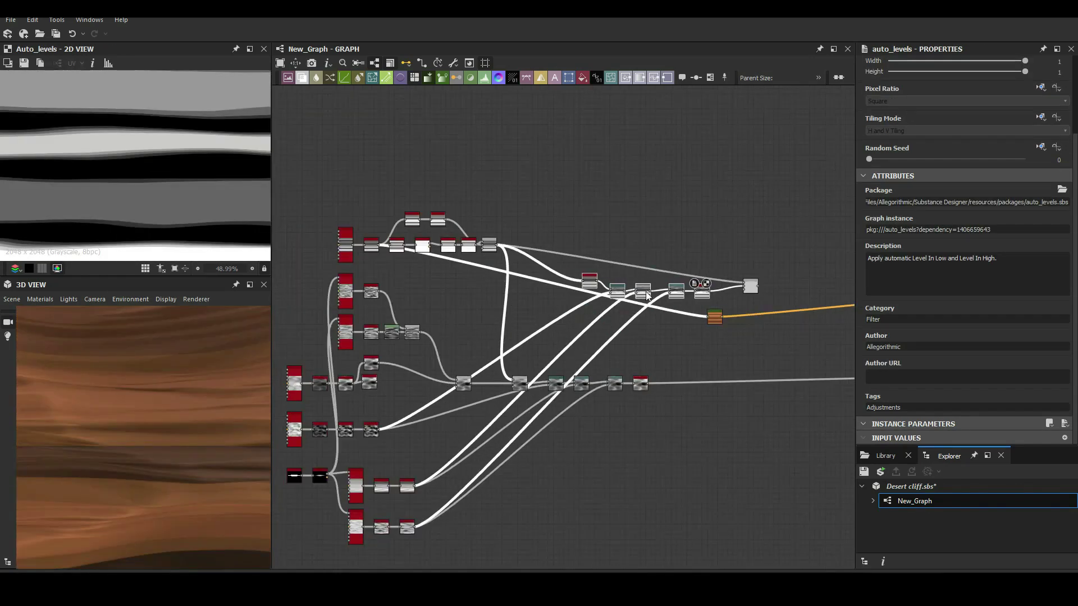
pyautogui.scroll(5, 332, 208)
pyautogui.moveTo(443, 235); pyautogui.dragTo(534, 260, button='middle')
# - Add a Warp node after Auto Levels and lower its intensity toward 0.03
pyautogui.press('space')
pyautogui.write('warp')
pyautogui.press('Return')
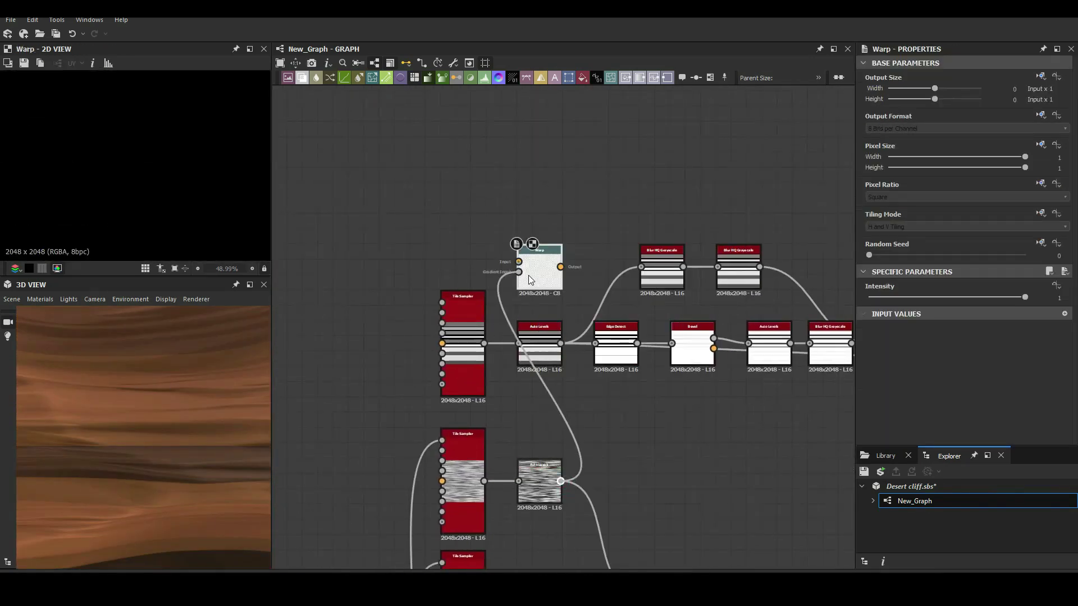
pyautogui.click(880, 298)
pyautogui.moveTo(880, 297); pyautogui.dragTo(872, 298)
pyautogui.scroll(3, 569, 298)
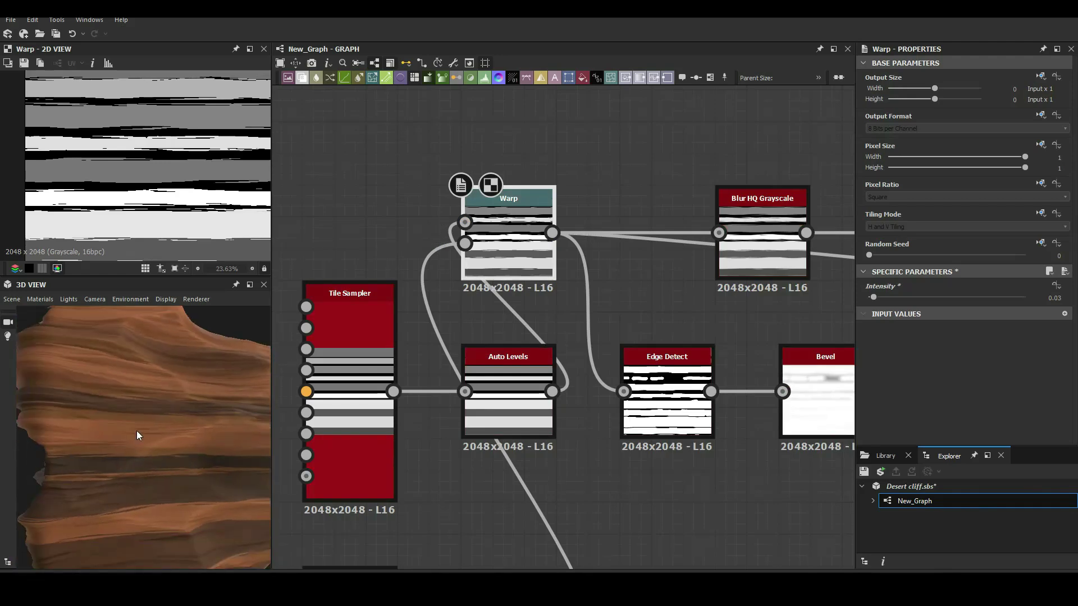
# - Add a Blur HQ Grayscale node, fine-tune the Warp intensity and preview the Warp output
pyautogui.press('space')
pyautogui.write('blur')
pyautogui.press('Return')
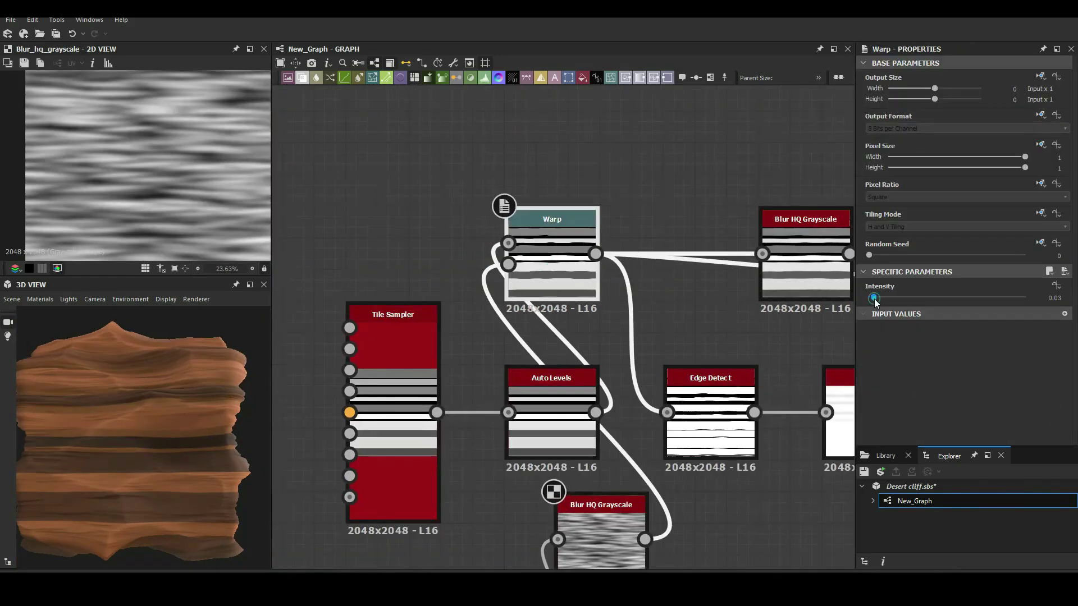
pyautogui.moveTo(884, 298); pyautogui.dragTo(881, 298)
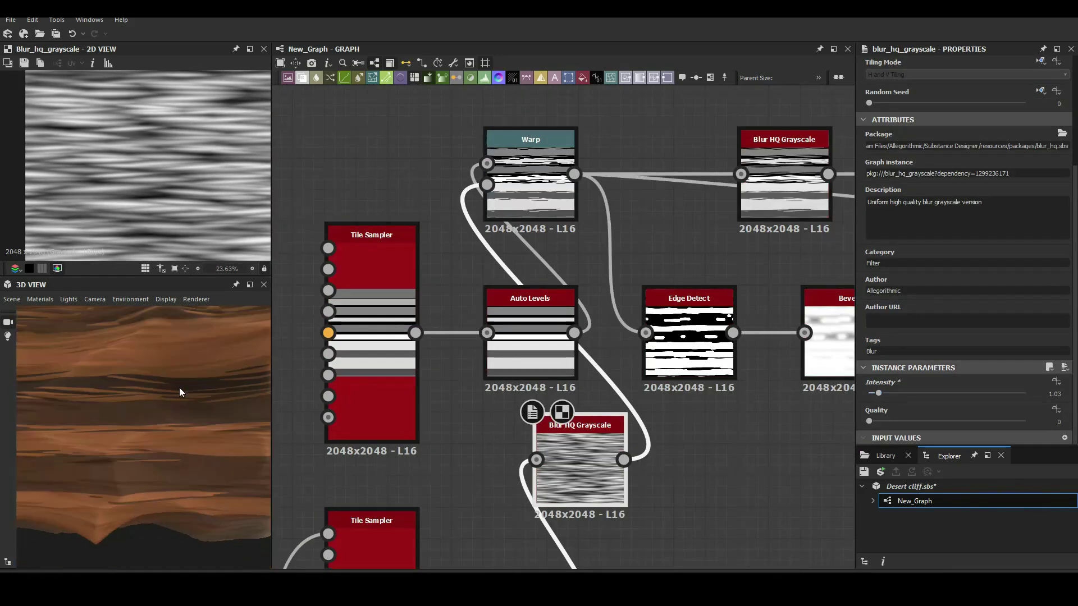
pyautogui.doubleClick(531, 179)
pyautogui.click(689, 337)
pyautogui.press('f')
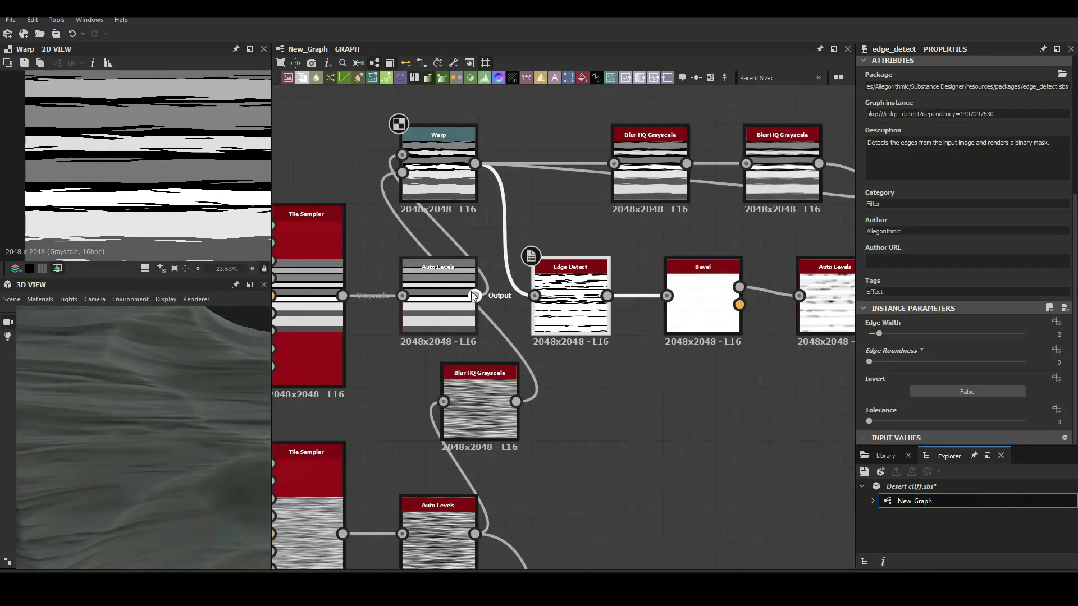
# - Feed a Blur HQ Grayscale node into the Warp's gradient input while checking the 3D preview
pyautogui.moveTo(208, 403); pyautogui.dragTo(180, 454)
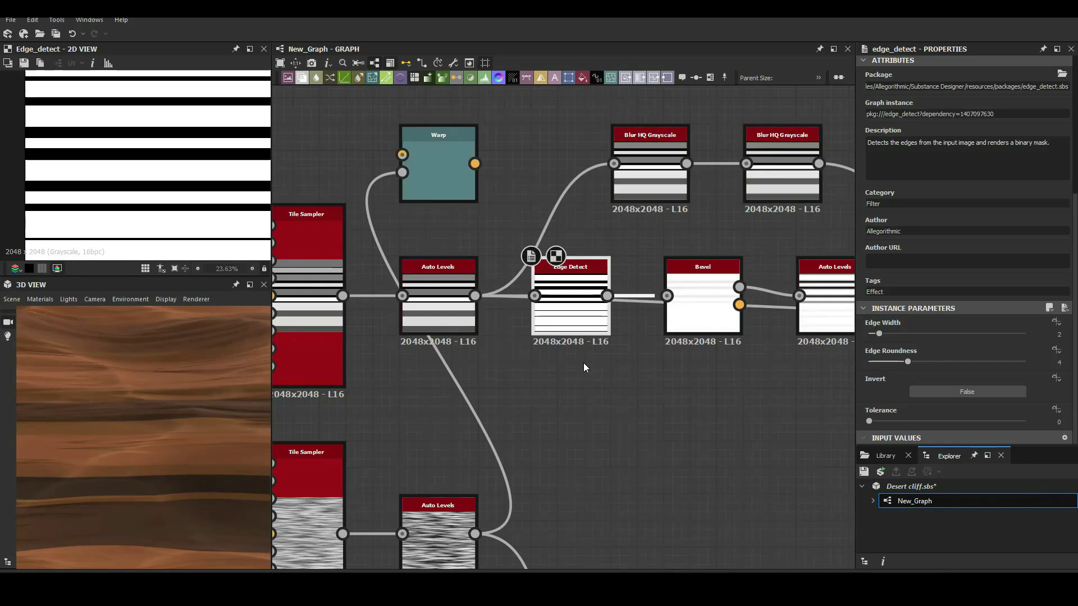
pyautogui.scroll(-5, 583, 363)
pyautogui.scroll(-3, 639, 331)
pyautogui.click(327, 288)
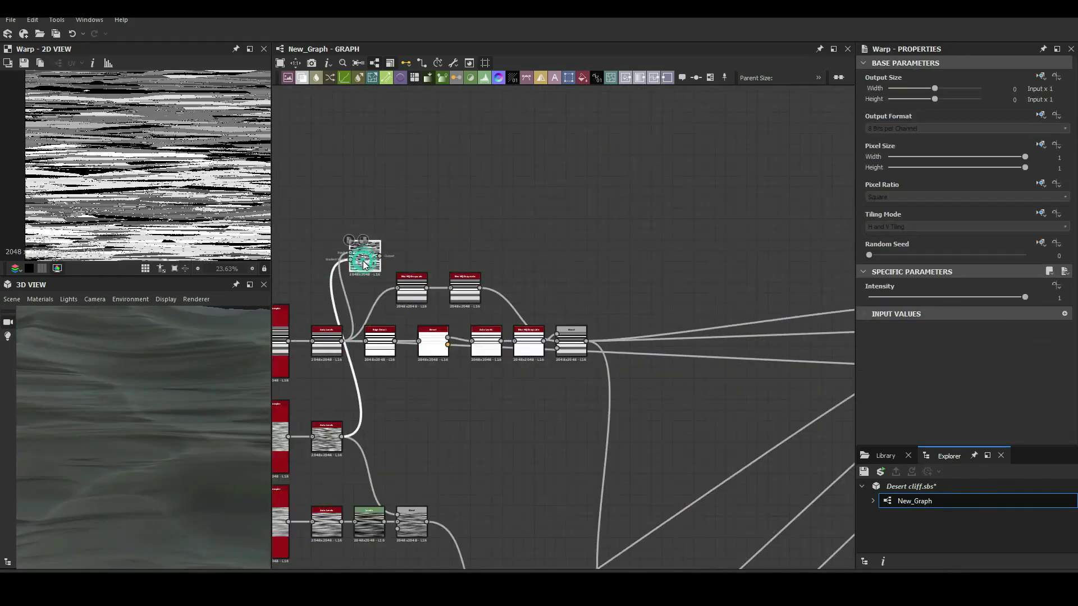
pyautogui.click(505, 264)
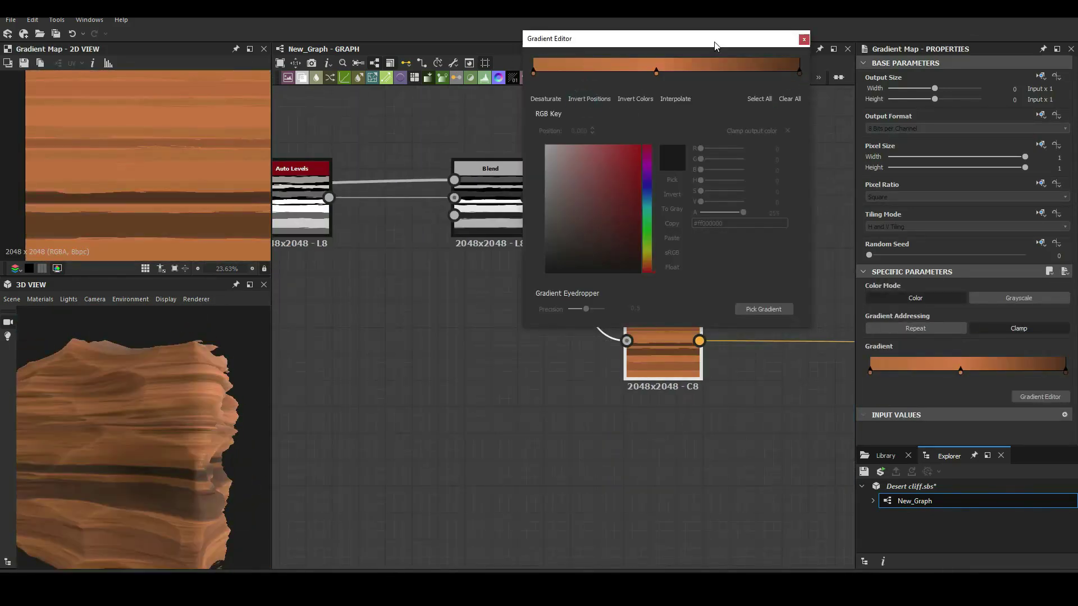
# - Recolour the gradient's end key and duplicate a Tile Sampler below the existing ones
pyautogui.click(715, 203)
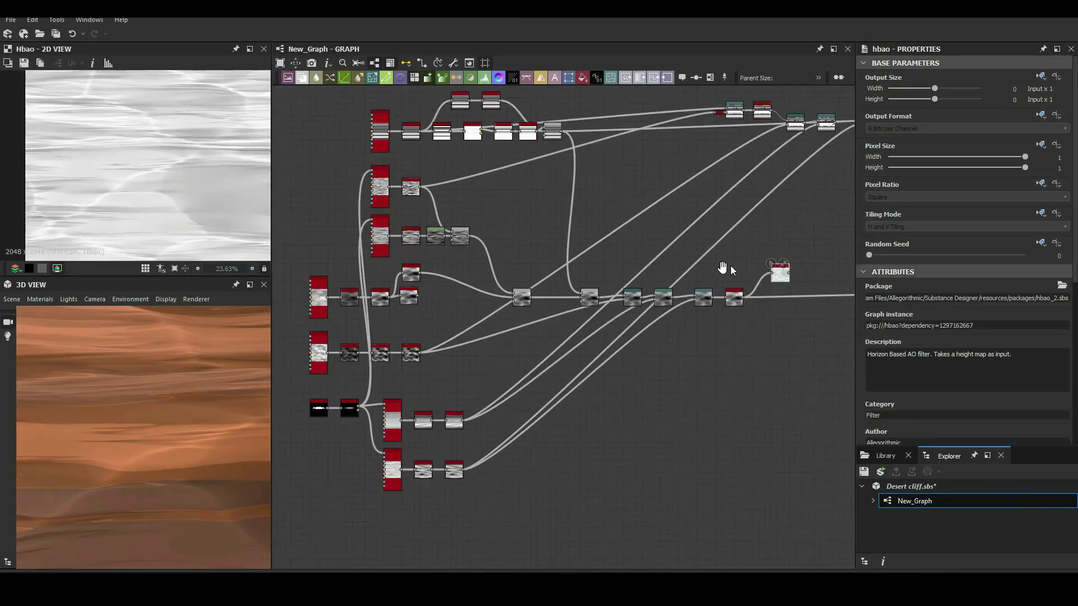
pyautogui.scroll(3, 722, 267)
pyautogui.moveTo(565, 290); pyautogui.dragTo(498, 338, button='middle')
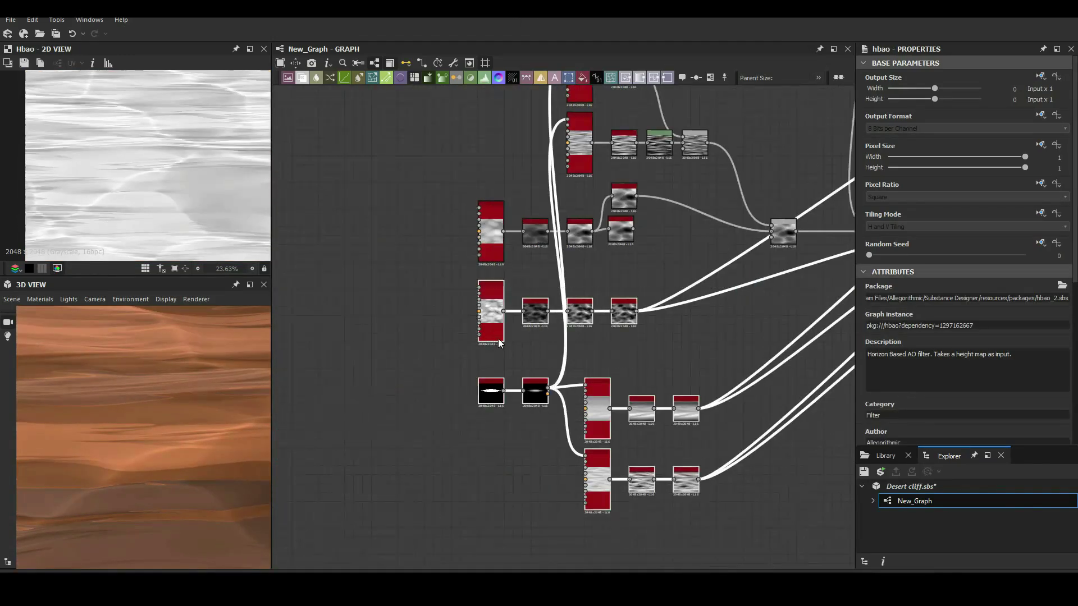
pyautogui.moveTo(567, 293); pyautogui.dragTo(486, 406)
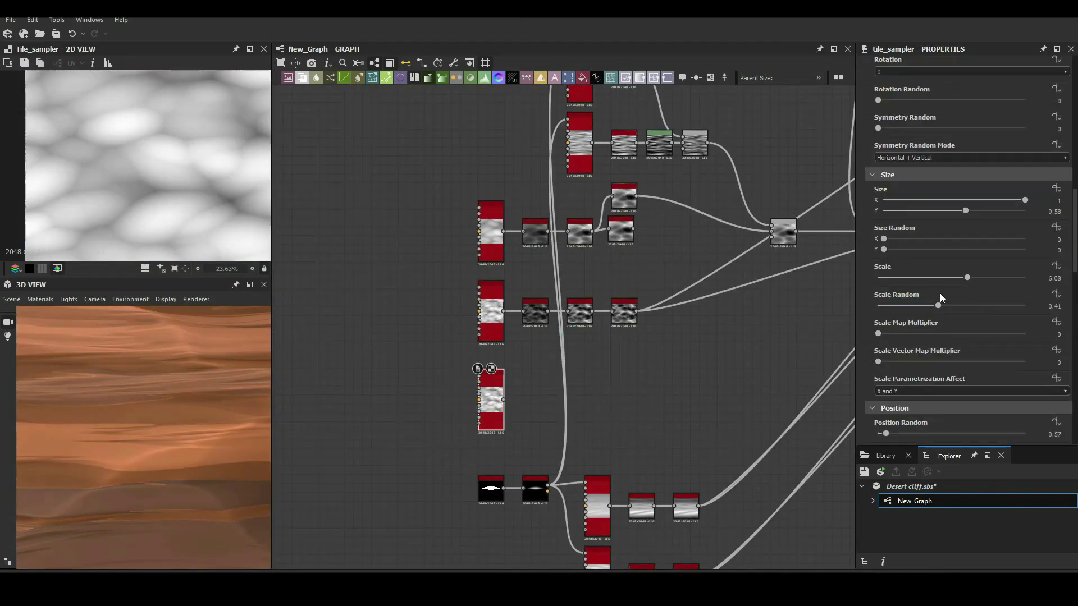
pyautogui.scroll(-5, 940, 294)
pyautogui.scroll(1, 903, 211)
pyautogui.moveTo(887, 176); pyautogui.dragTo(885, 177)
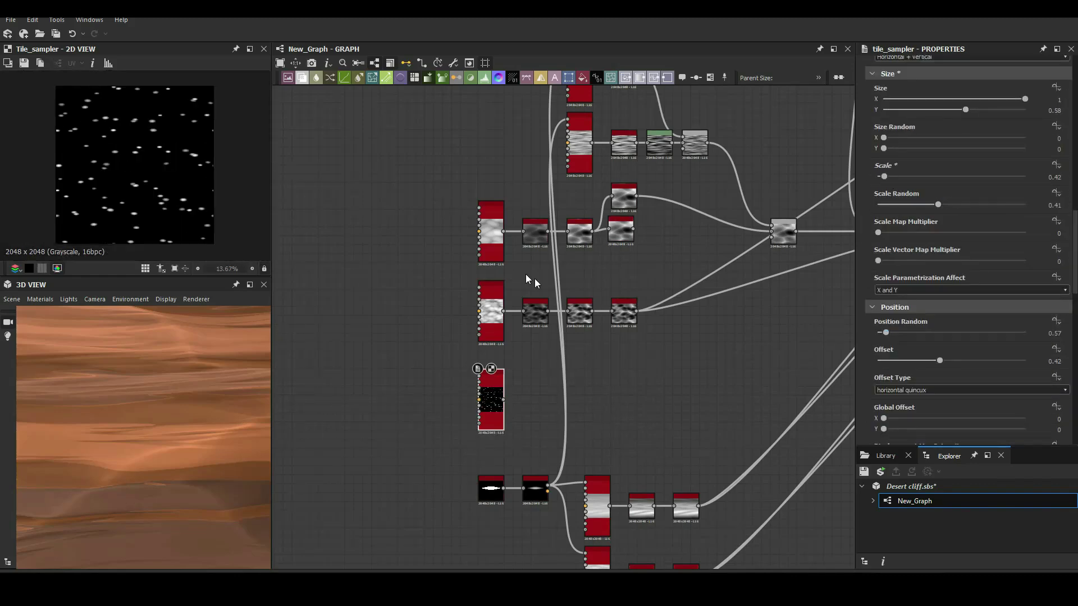
# - Subtract the dotted Tile Sampler from the height with a Blend at 0.02 opacity
pyautogui.press('space')
pyautogui.write('blend')
pyautogui.press('Return')
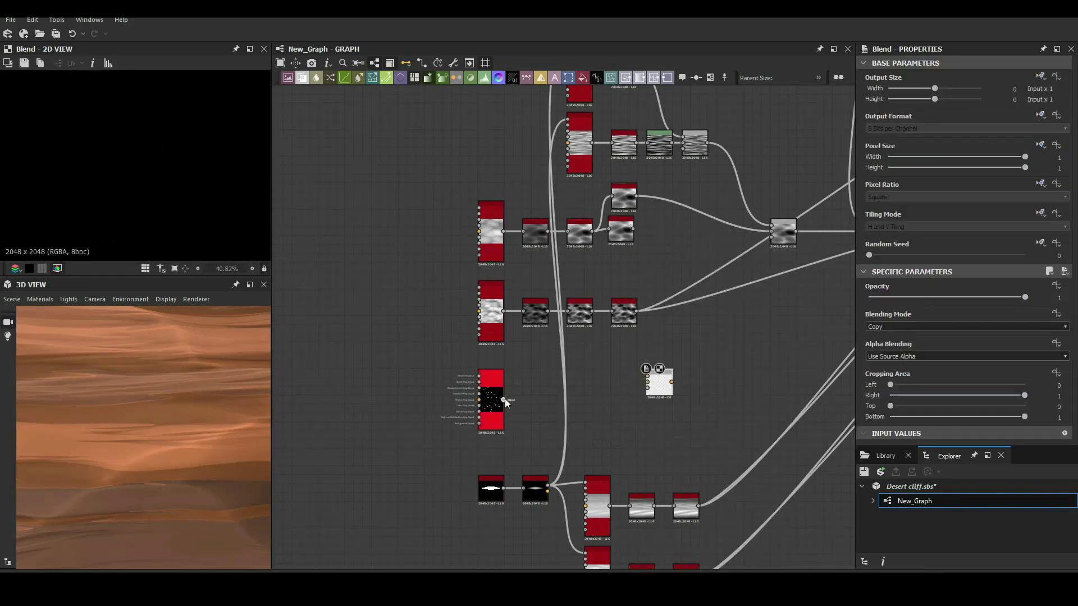
pyautogui.press('f')
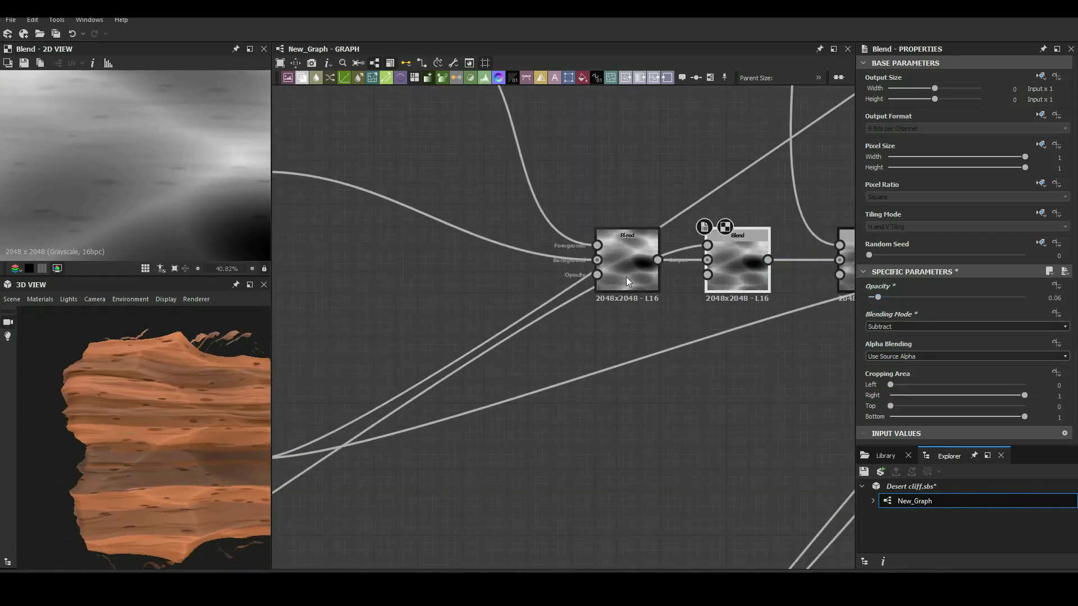
pyautogui.click(522, 367)
pyautogui.scroll(-5, 965, 224)
pyautogui.moveTo(938, 301); pyautogui.dragTo(1047, 301)
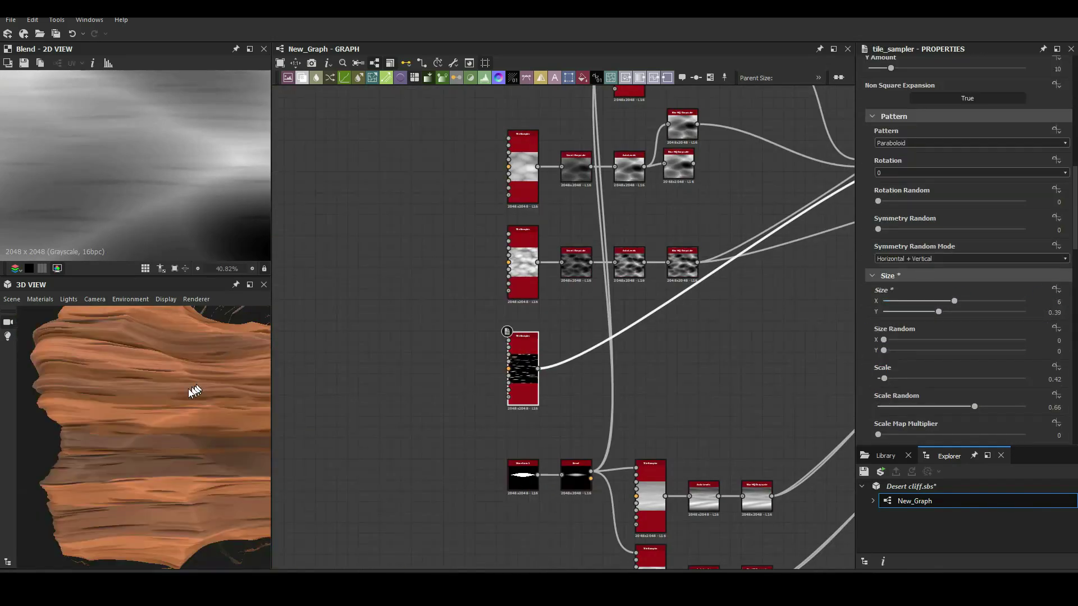
pyautogui.hotkey('ctrl', 'z')
pyautogui.moveTo(871, 297); pyautogui.dragTo(872, 298)
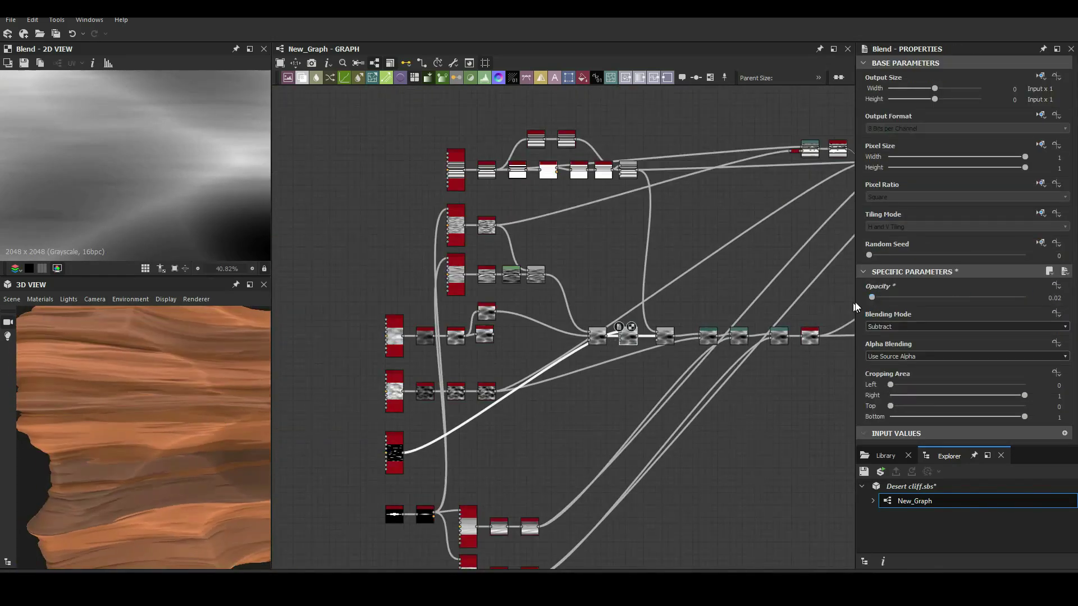
pyautogui.hotkey('ctrl', 'z')
pyautogui.hotkey('ctrl', 'z')
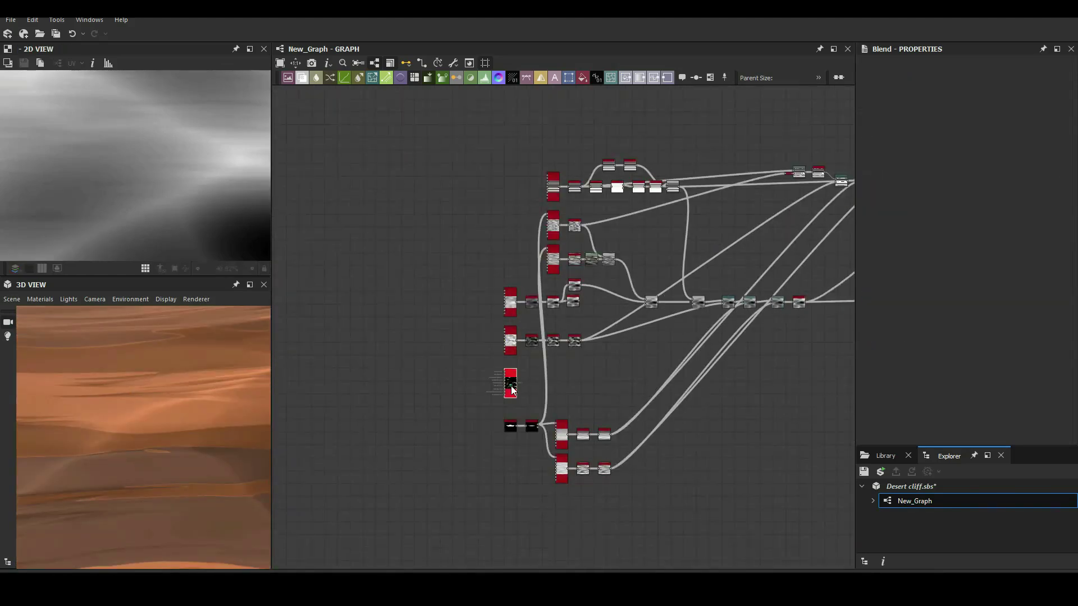
# - Insert a Highpass Grayscale before the Ambient Occlusion node and set AO height depth to 0.53
pyautogui.scroll(5, 711, 251)
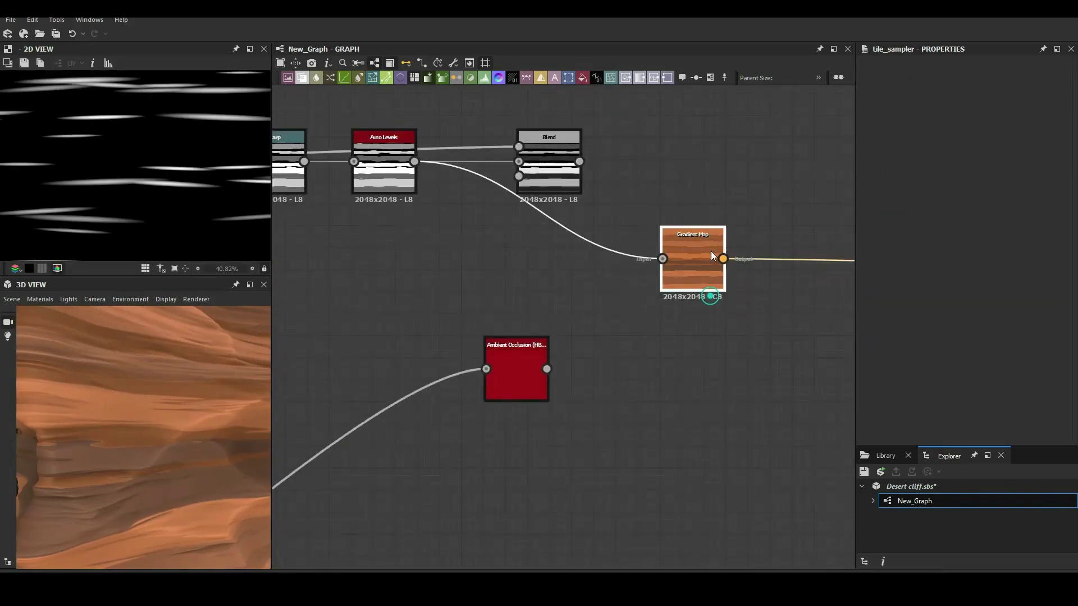
pyautogui.click(711, 251)
pyautogui.scroll(-2, 561, 348)
pyautogui.moveTo(287, 513); pyautogui.dragTo(490, 376)
pyautogui.write('hei')
pyautogui.press('Return')
pyautogui.moveTo(419, 428); pyautogui.dragTo(502, 345)
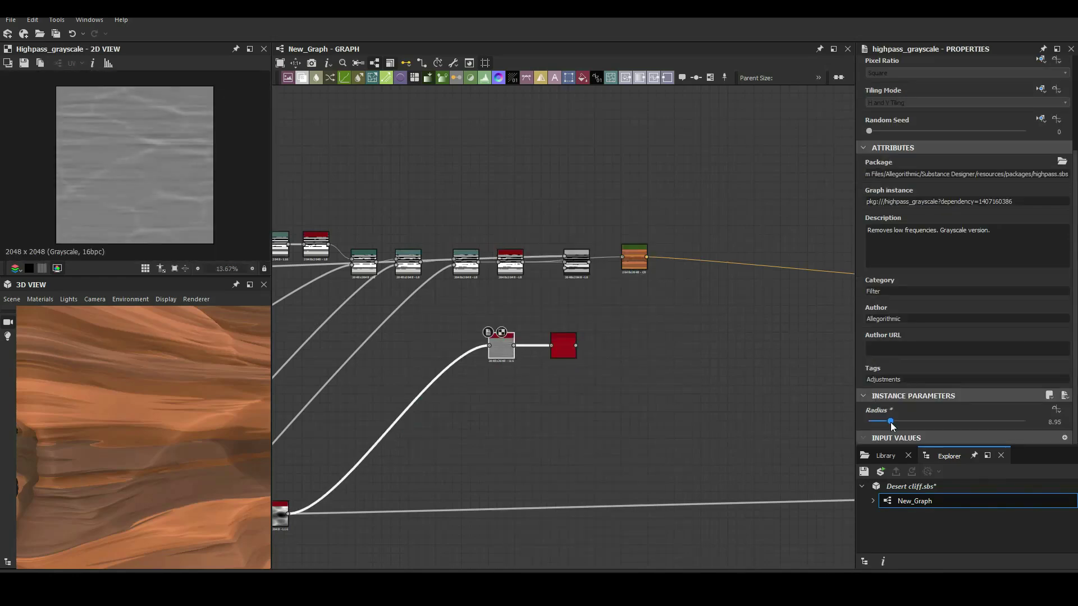
pyautogui.click(563, 346)
pyautogui.moveTo(884, 301); pyautogui.dragTo(952, 300)
# - Add a Histogram Scan after the AO with raised contrast and position
pyautogui.scroll(5, 605, 358)
pyautogui.press('space')
pyautogui.write('hist')
pyautogui.press('Return')
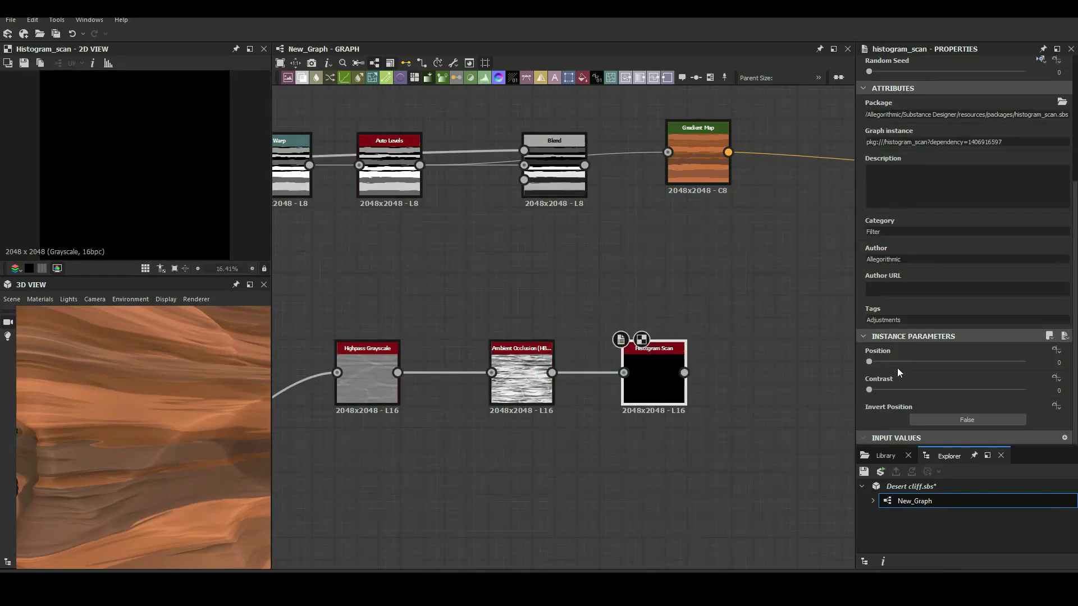
pyautogui.moveTo(898, 390); pyautogui.dragTo(976, 391)
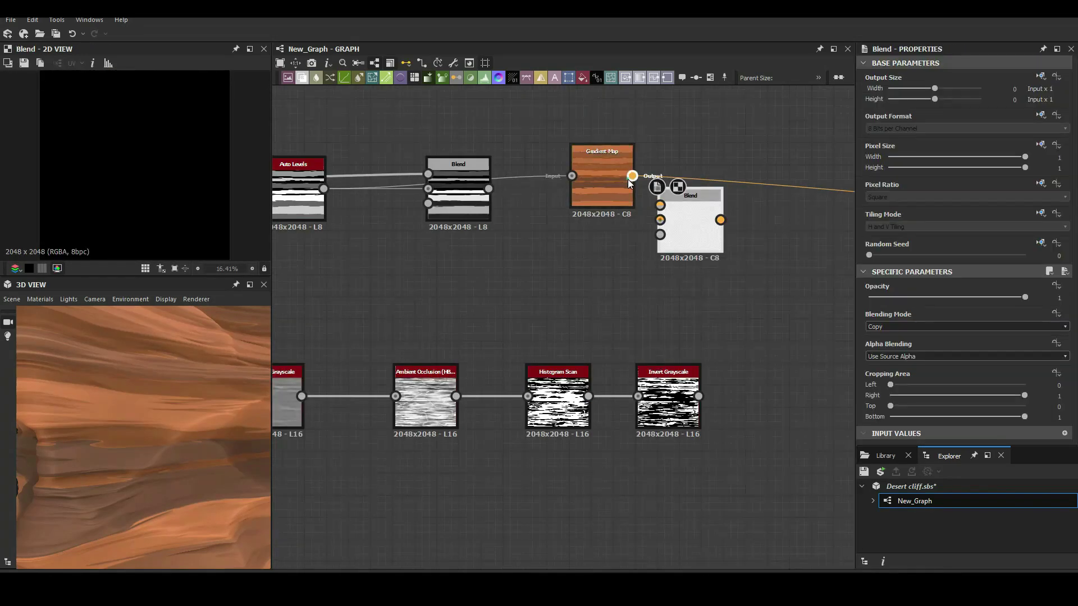
# - Set a Blend to Subtract at 0.03 opacity and place it beside the albedo Gradient Map
pyautogui.click(965, 326)
pyautogui.click(890, 352)
pyautogui.moveTo(1025, 297); pyautogui.dragTo(881, 297)
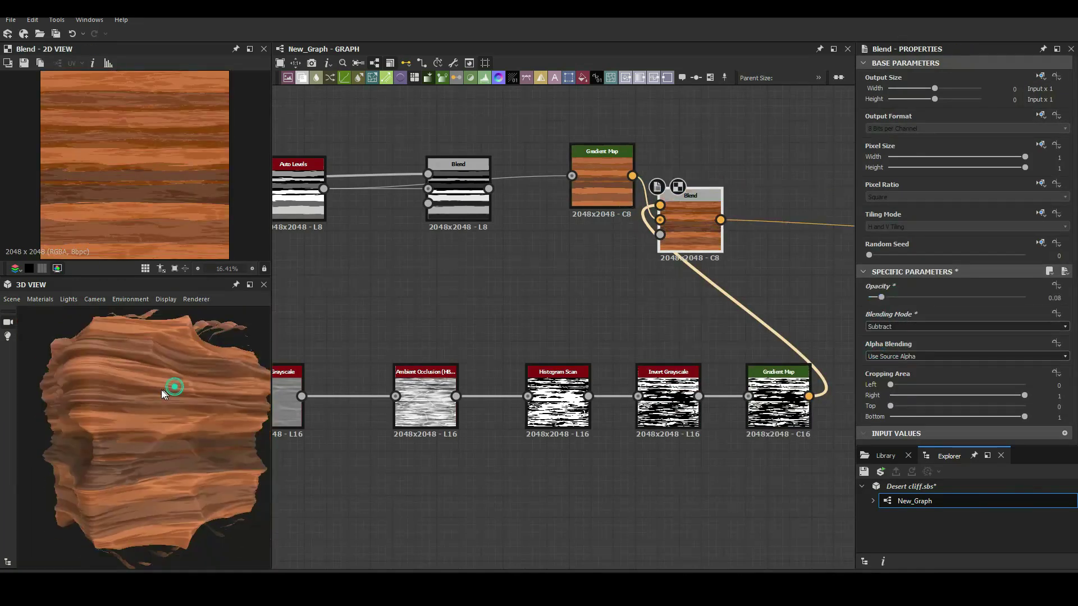
pyautogui.moveTo(141, 421)
pyautogui.mouseDown()
pyautogui.moveTo(176, 443)
pyautogui.moveTo(173, 390)
pyautogui.mouseUp()
pyautogui.moveTo(881, 297); pyautogui.dragTo(873, 297)
pyautogui.moveTo(779, 404); pyautogui.dragTo(756, 404)
pyautogui.moveTo(693, 234); pyautogui.dragTo(759, 191)
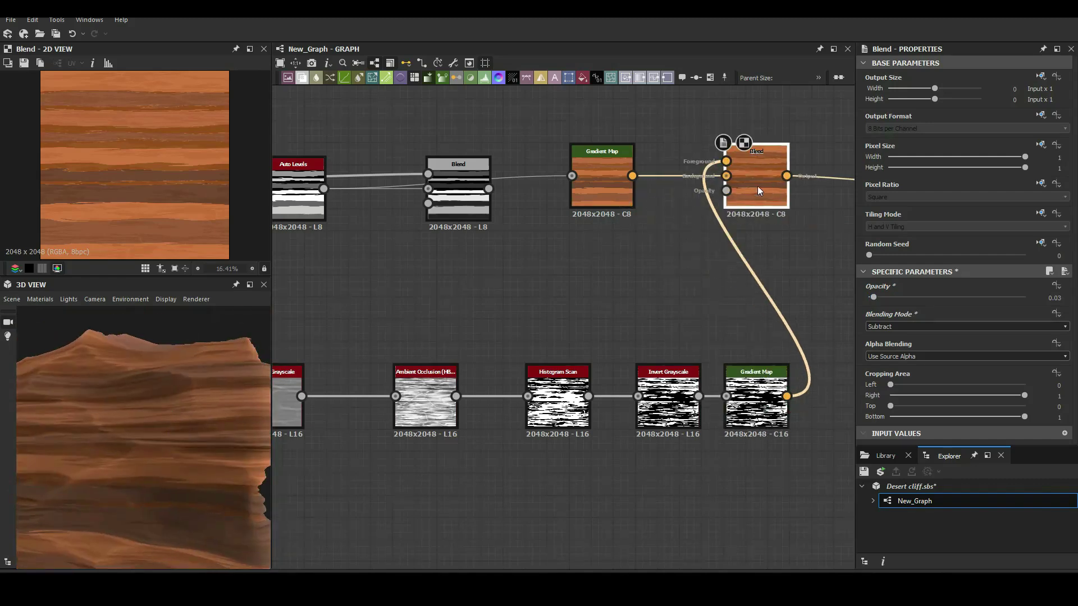
pyautogui.moveTo(162, 415); pyautogui.dragTo(174, 393)
# - Add a Quantize Grayscale off the AO with a Blur HQ Grayscale inserted before it
pyautogui.scroll(-3, 562, 280)
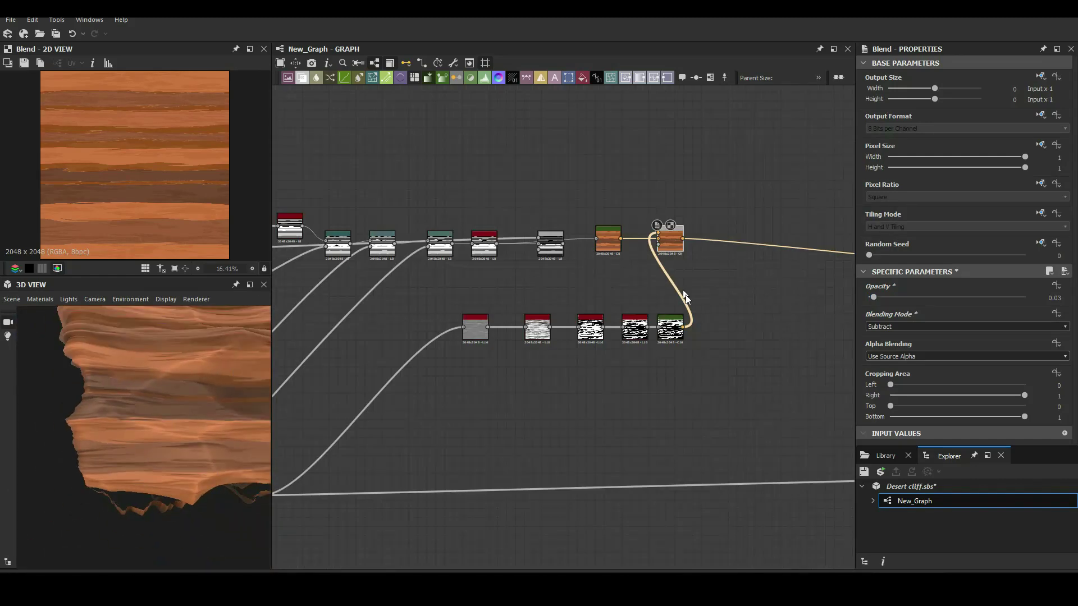
pyautogui.scroll(2, 681, 437)
pyautogui.press('space')
pyautogui.write('quantize')
pyautogui.press('Return')
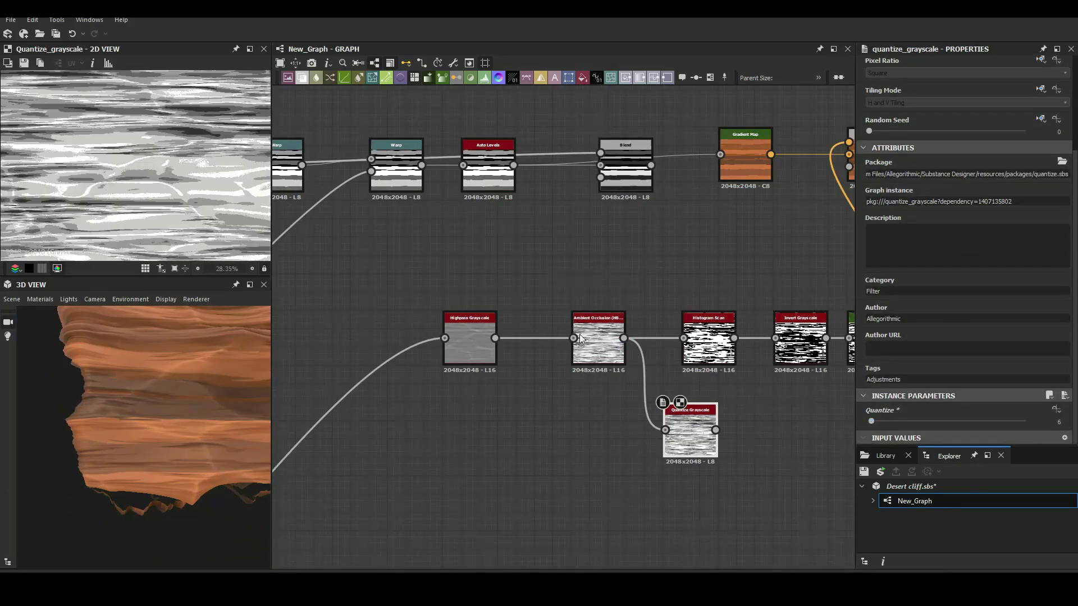
pyautogui.write('blur')
pyautogui.moveTo(623, 338)
pyautogui.mouseDown()
pyautogui.moveTo(728, 435)
pyautogui.moveTo(797, 469)
pyautogui.mouseUp()
pyautogui.press('Down')
pyautogui.press('Return')
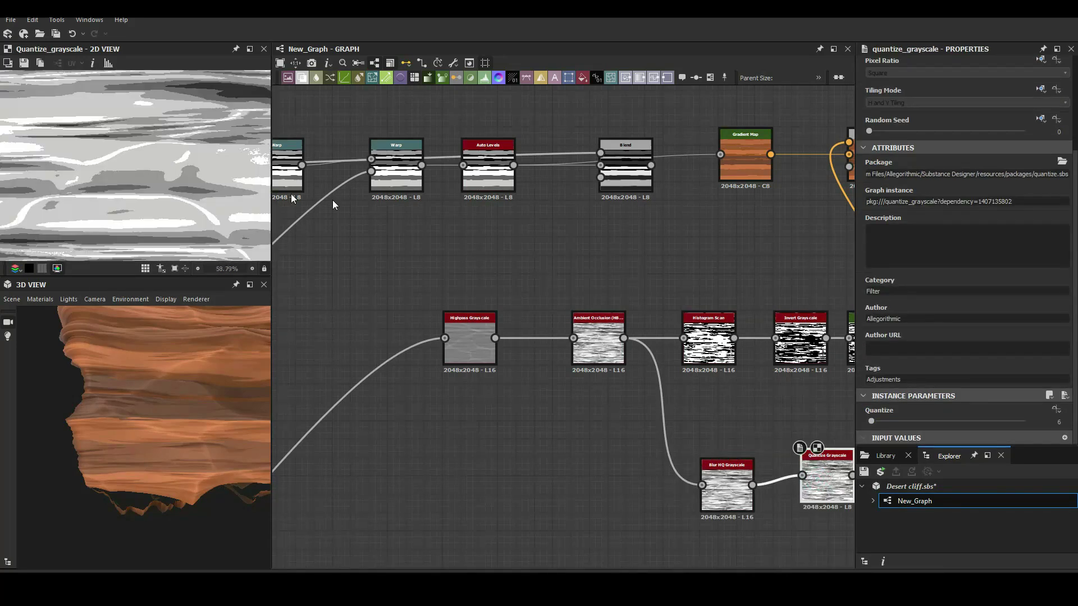
pyautogui.scroll(-1, 617, 336)
pyautogui.doubleClick(484, 197)
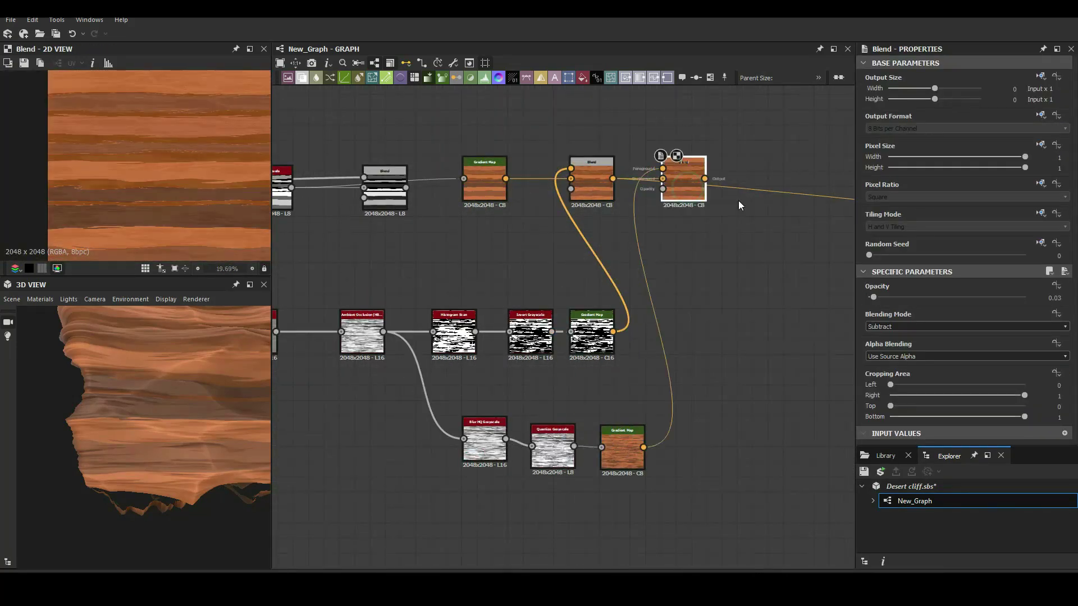
# - Lower the detail layer's Blend opacity to about 0.35
pyautogui.scroll(3, 210, 443)
pyautogui.scroll(2, 201, 392)
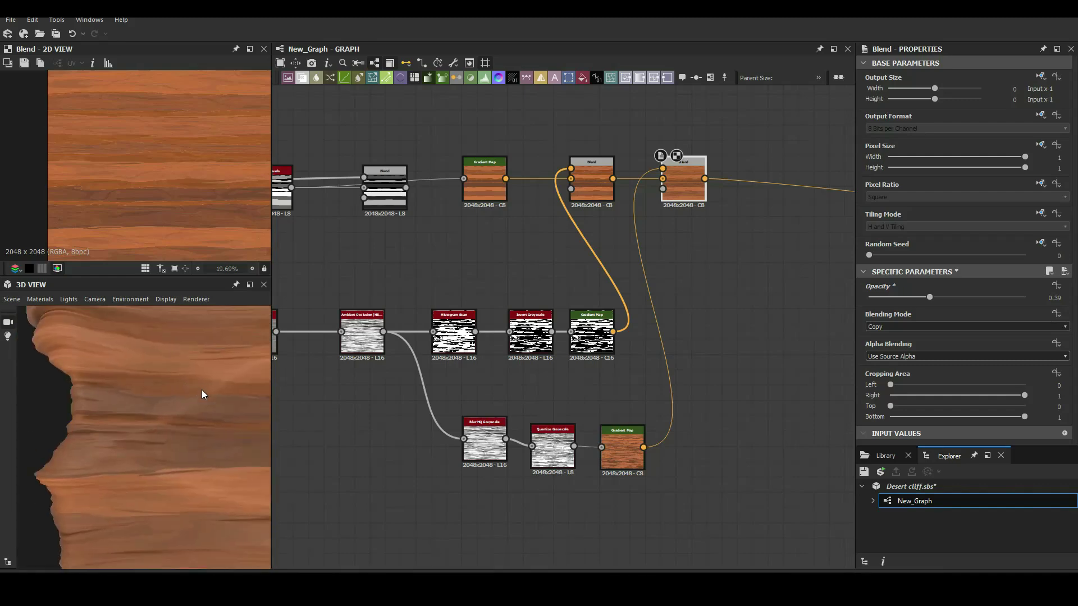
pyautogui.moveTo(959, 298); pyautogui.dragTo(922, 297)
pyautogui.scroll(3, 151, 400)
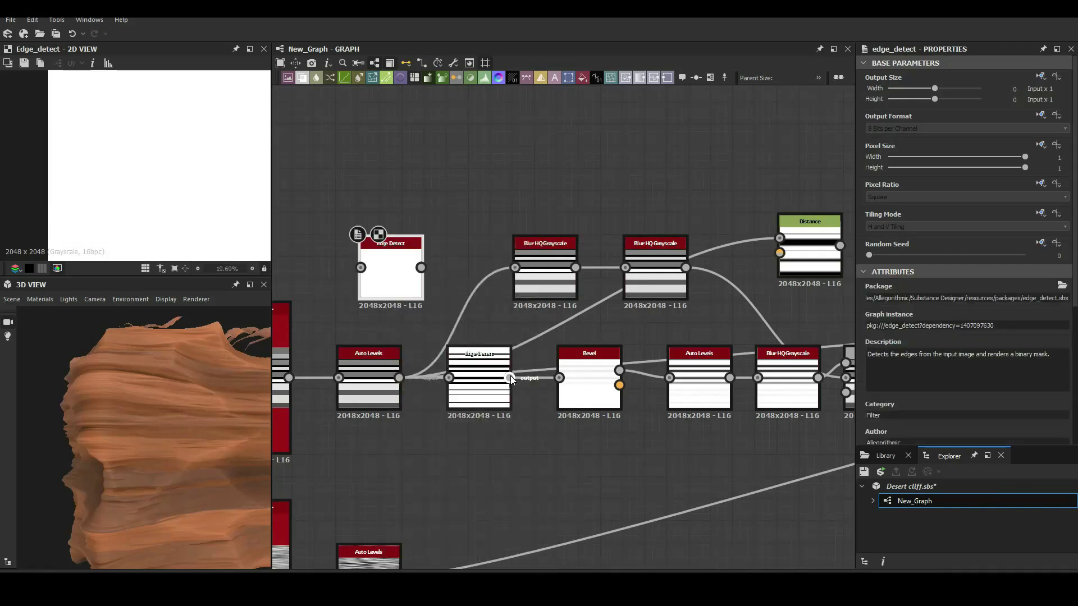
# - Inspect the Distance output and place a new node above the height chain
pyautogui.click(819, 264)
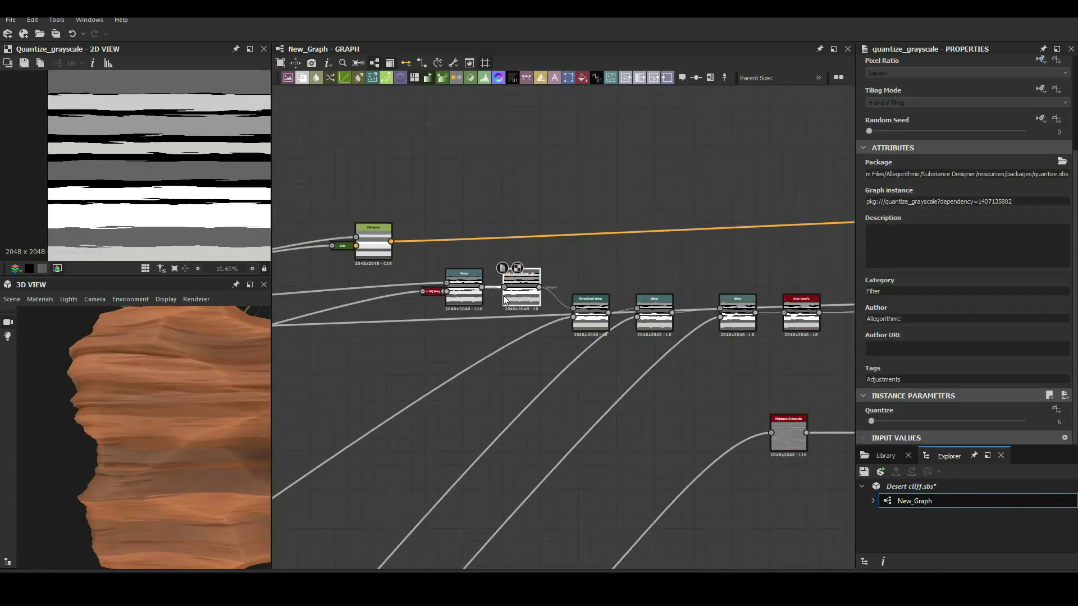
pyautogui.scroll(3, 503, 295)
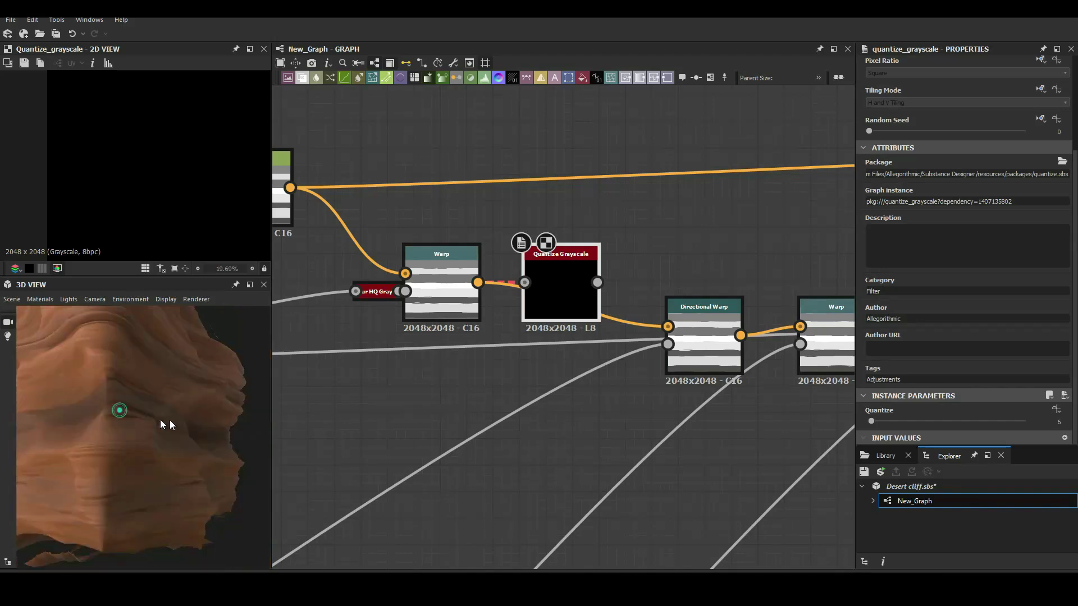
pyautogui.scroll(-5, 161, 421)
pyautogui.scroll(5, 169, 453)
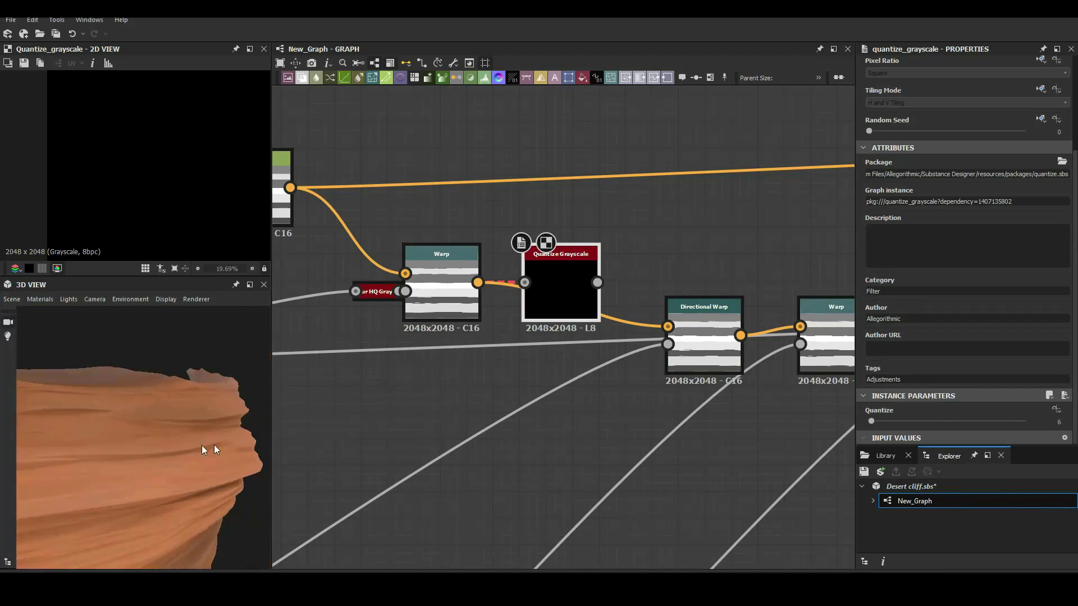
pyautogui.scroll(-3, 681, 349)
pyautogui.click(661, 221)
pyautogui.scroll(-2, 561, 280)
pyautogui.click(460, 307)
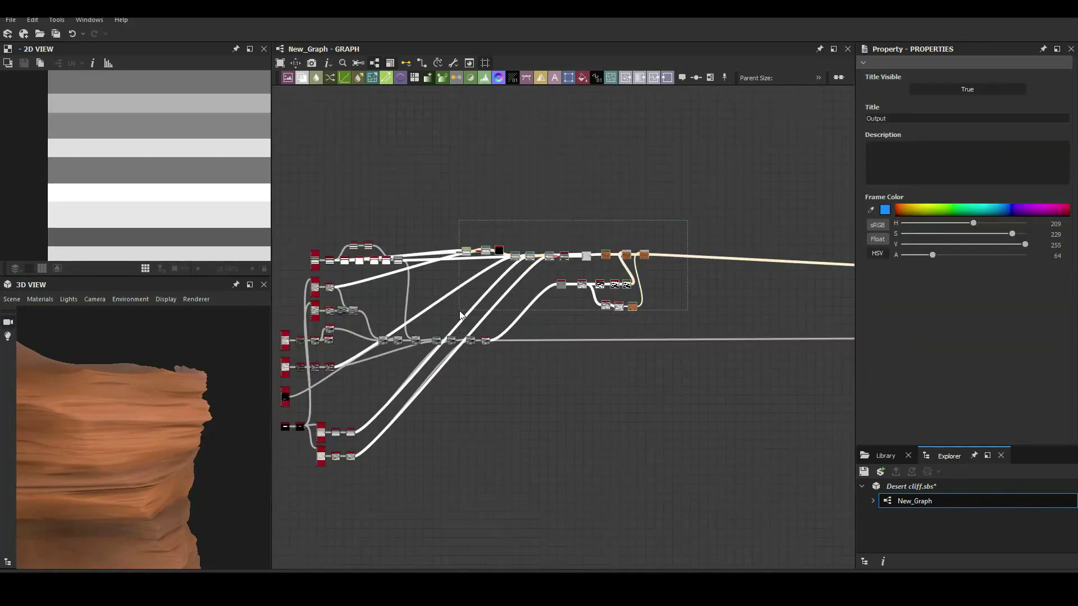
pyautogui.scroll(5, 460, 315)
pyautogui.moveTo(672, 251); pyautogui.dragTo(649, 171)
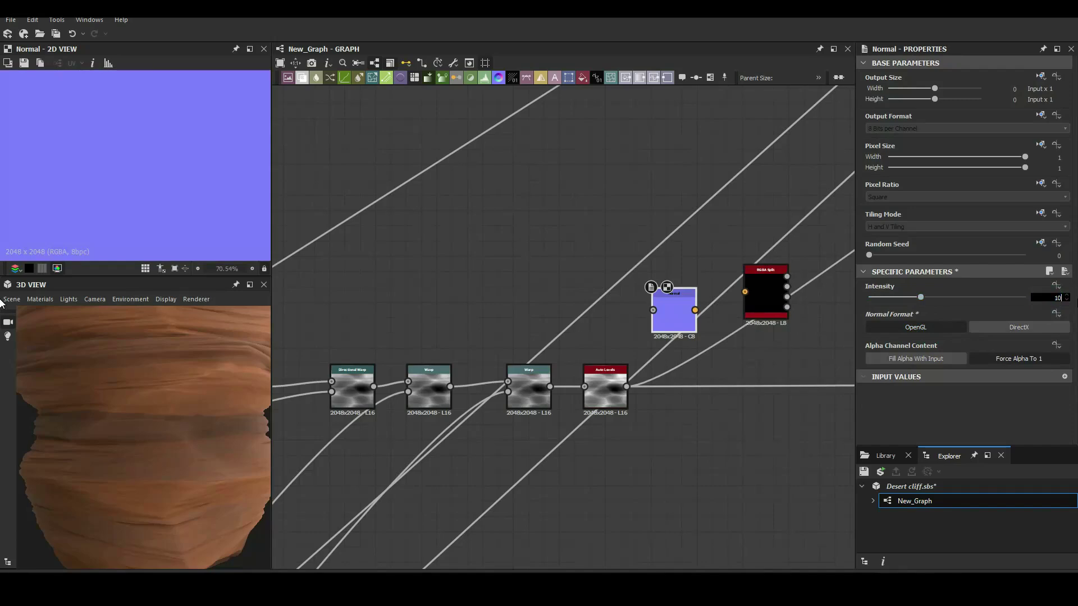
# - Mask the normal's green channel with a Histogram Scan at about 0.8 contrast and reduced position
pyautogui.click(787, 287)
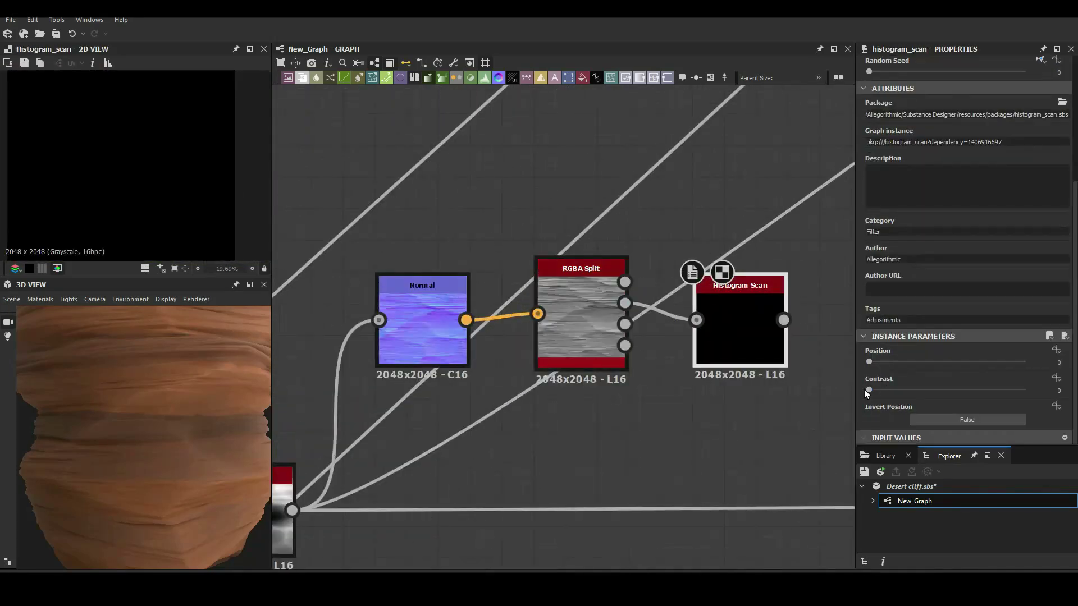
pyautogui.moveTo(869, 390); pyautogui.dragTo(992, 389)
pyautogui.moveTo(869, 362); pyautogui.dragTo(965, 368)
pyautogui.scroll(-5, 593, 335)
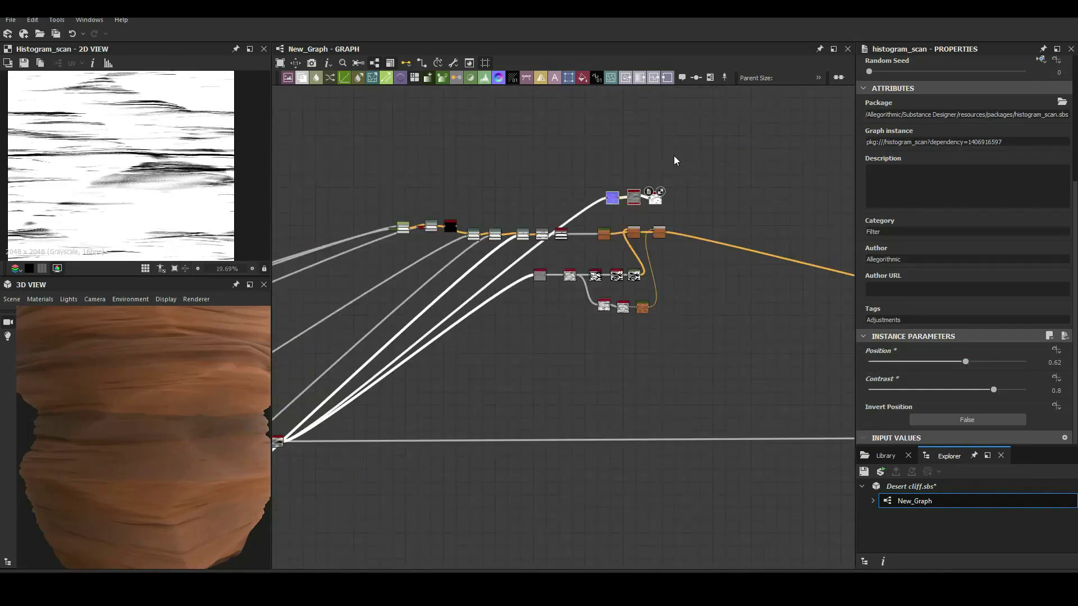
pyautogui.scroll(5, 591, 264)
pyautogui.click(503, 247)
pyautogui.click(662, 252)
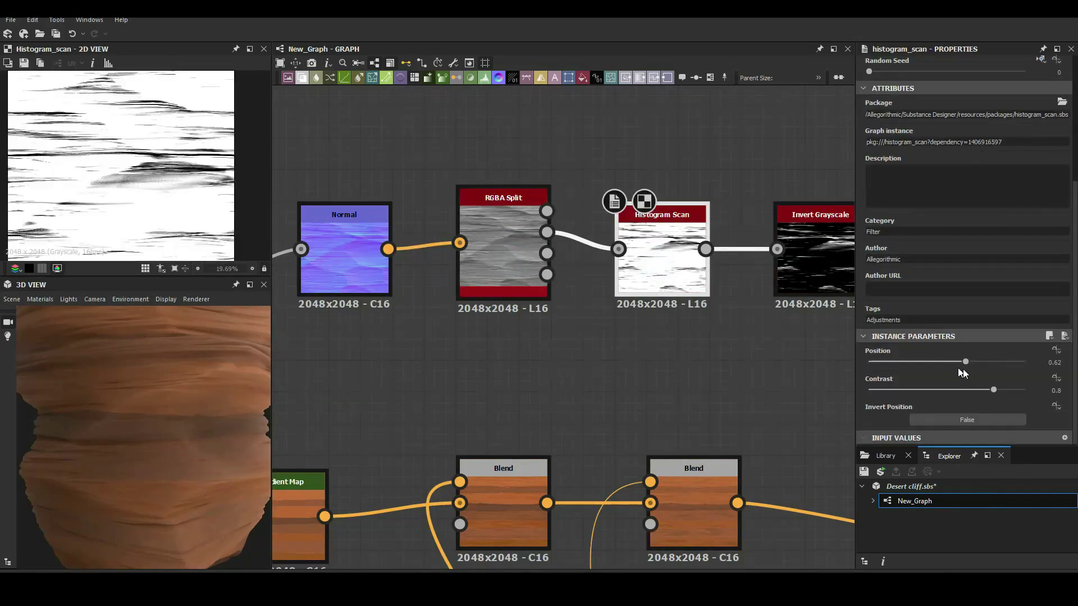
pyautogui.moveTo(965, 362); pyautogui.dragTo(932, 362)
pyautogui.moveTo(993, 389); pyautogui.dragTo(995, 390)
# - Adjust the Blur HQ Grayscale intensity and brighten the albedo Levels by lifting its dark output
pyautogui.scroll(-5, 388, 473)
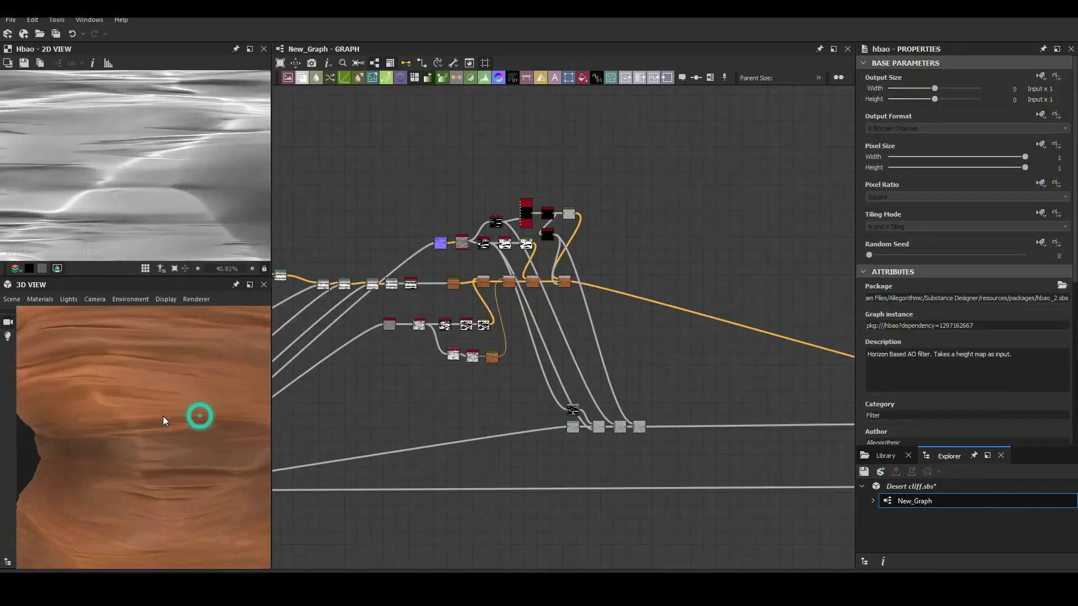
pyautogui.click(543, 329)
pyautogui.moveTo(877, 393); pyautogui.dragTo(880, 396)
pyautogui.scroll(-5, 194, 392)
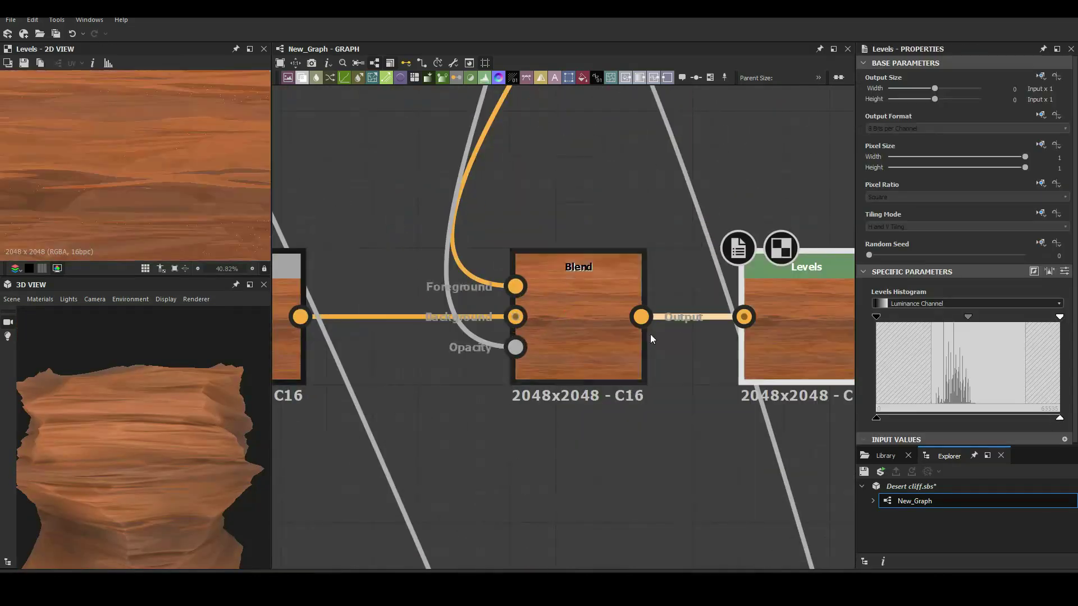
pyautogui.moveTo(1046, 317); pyautogui.dragTo(1059, 317)
pyautogui.moveTo(876, 418); pyautogui.dragTo(897, 418)
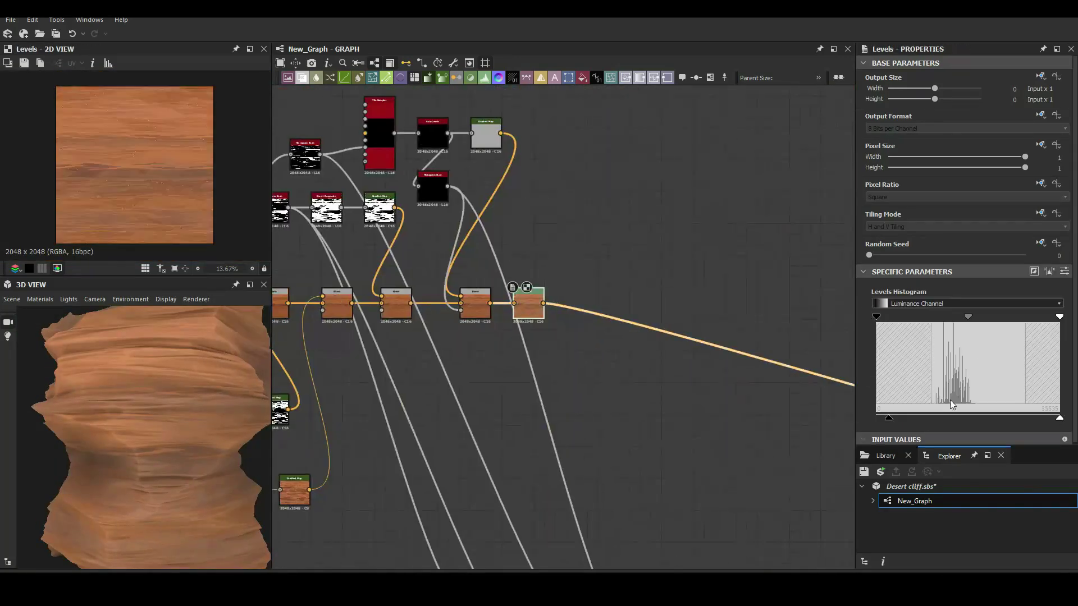
pyautogui.moveTo(888, 419); pyautogui.dragTo(903, 419)
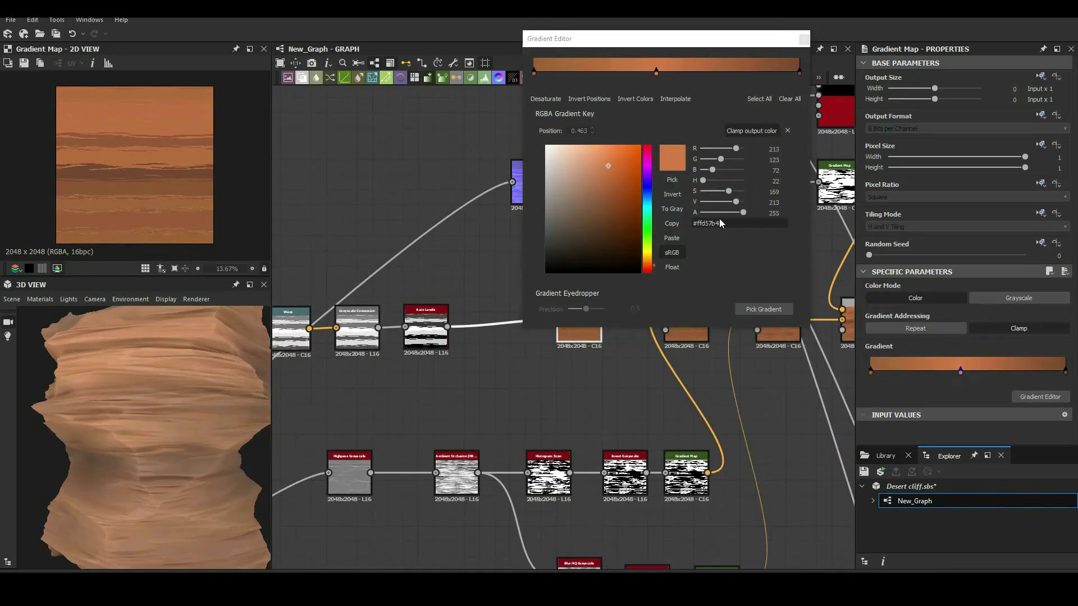
# - Darken the Gradient Map's last key from V 103 to 93 and close the editor
pyautogui.moveTo(718, 201); pyautogui.dragTo(716, 202)
pyautogui.scroll(-3, 196, 405)
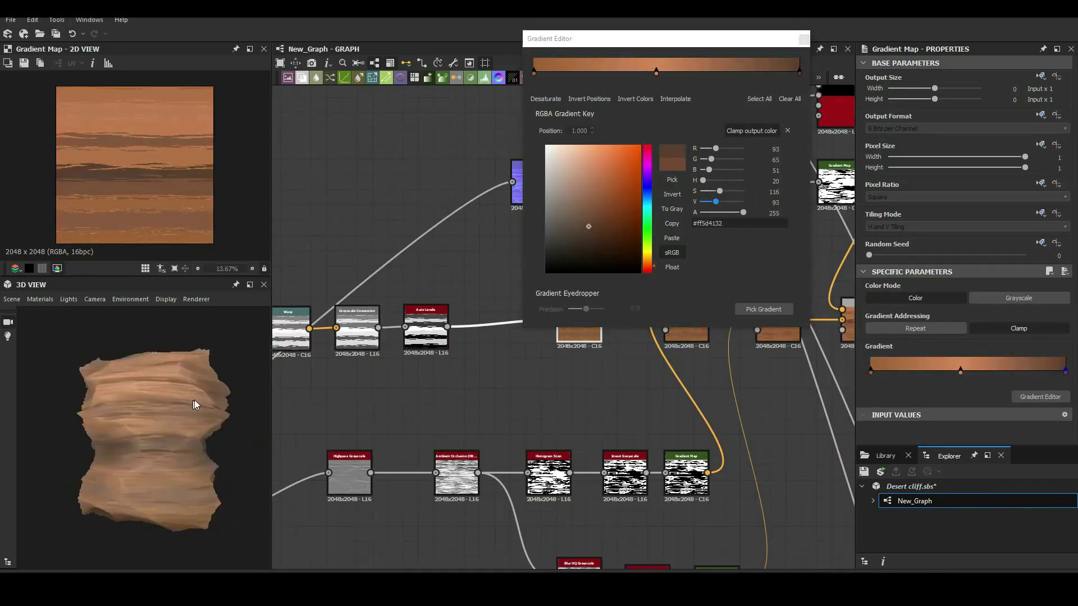
pyautogui.click(804, 39)
pyautogui.scroll(-3, 642, 451)
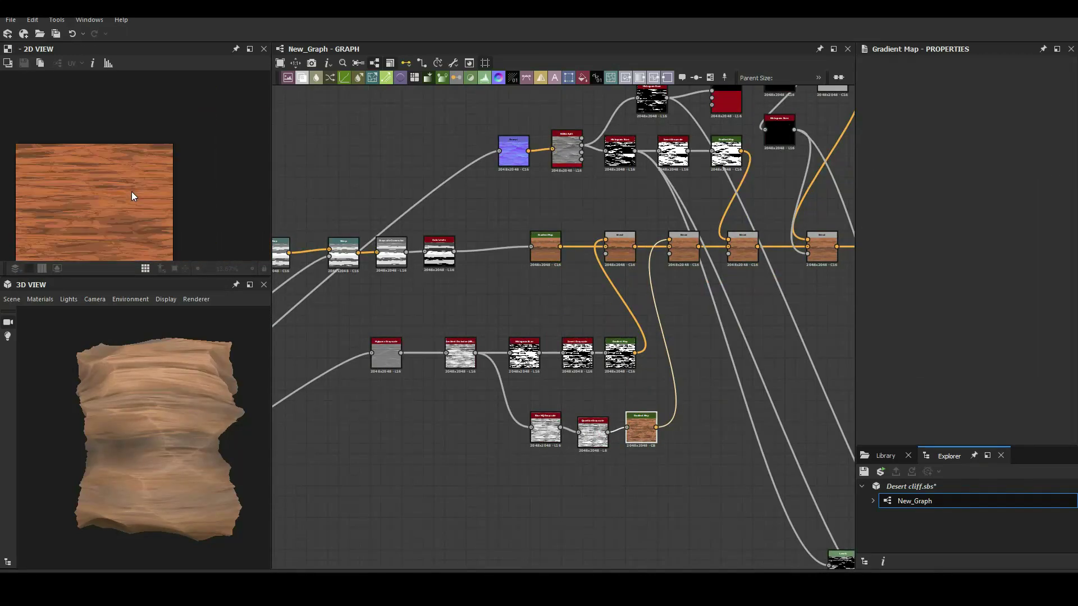
pyautogui.click(465, 243)
pyautogui.scroll(5, 157, 445)
# - Raise the height-chain Directional Warp intensity to 32.77 while checking the cliff preview
pyautogui.moveTo(158, 444)
pyautogui.mouseDown()
pyautogui.moveTo(167, 439)
pyautogui.moveTo(131, 379)
pyautogui.moveTo(156, 363)
pyautogui.moveTo(202, 385)
pyautogui.moveTo(211, 338)
pyautogui.mouseUp()
pyautogui.scroll(4, 532, 258)
pyautogui.click(533, 258)
pyautogui.moveTo(141, 404)
pyautogui.mouseDown()
pyautogui.moveTo(176, 426)
pyautogui.moveTo(235, 392)
pyautogui.mouseUp()
pyautogui.scroll(-4, 486, 426)
pyautogui.scroll(-3, 658, 305)
pyautogui.scroll(4, 538, 343)
pyautogui.scroll(3, 538, 342)
pyautogui.click(712, 377)
pyautogui.click(412, 400)
pyautogui.scroll(1, 692, 385)
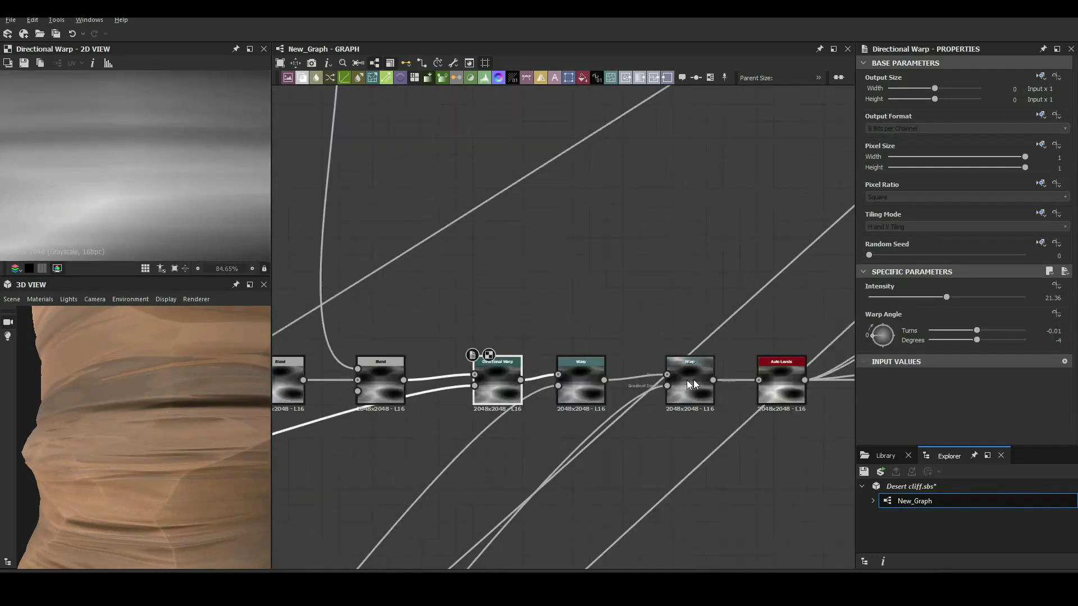
# - Nudge the final Levels output range and wrap the albedo nodes in a frame titled Albedo
pyautogui.moveTo(67, 430); pyautogui.dragTo(183, 430)
pyautogui.scroll(-3, 666, 321)
pyautogui.scroll(2, 570, 320)
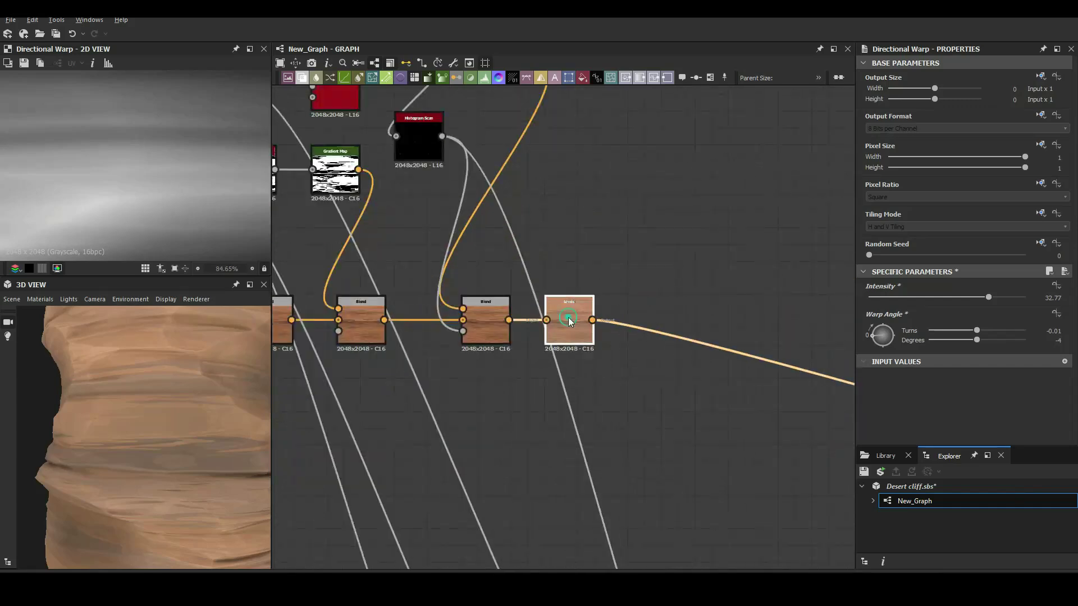
pyautogui.click(570, 320)
pyautogui.moveTo(75, 388)
pyautogui.mouseDown()
pyautogui.moveTo(193, 464)
pyautogui.moveTo(99, 472)
pyautogui.mouseUp()
pyautogui.scroll(-3, 561, 336)
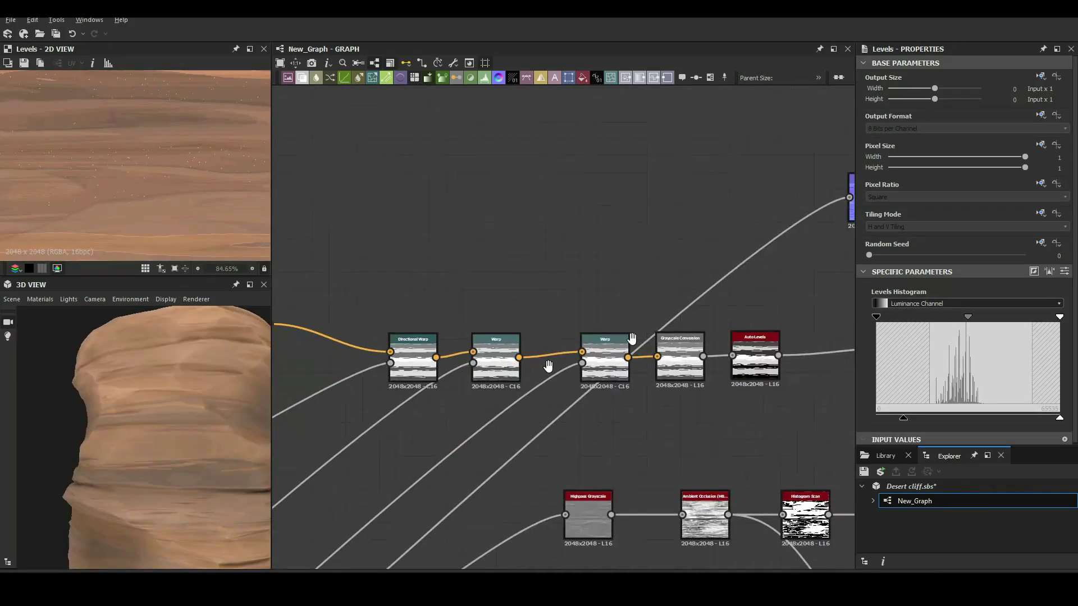
pyautogui.click(516, 300)
pyautogui.moveTo(852, 133); pyautogui.dragTo(391, 363)
pyautogui.hotkey('ctrl', 'f')
# - Title the Albedo frame, then frame the roughness nodes as 'Roughness'
pyautogui.write('Albedo')
pyautogui.scroll(-2, 561, 337)
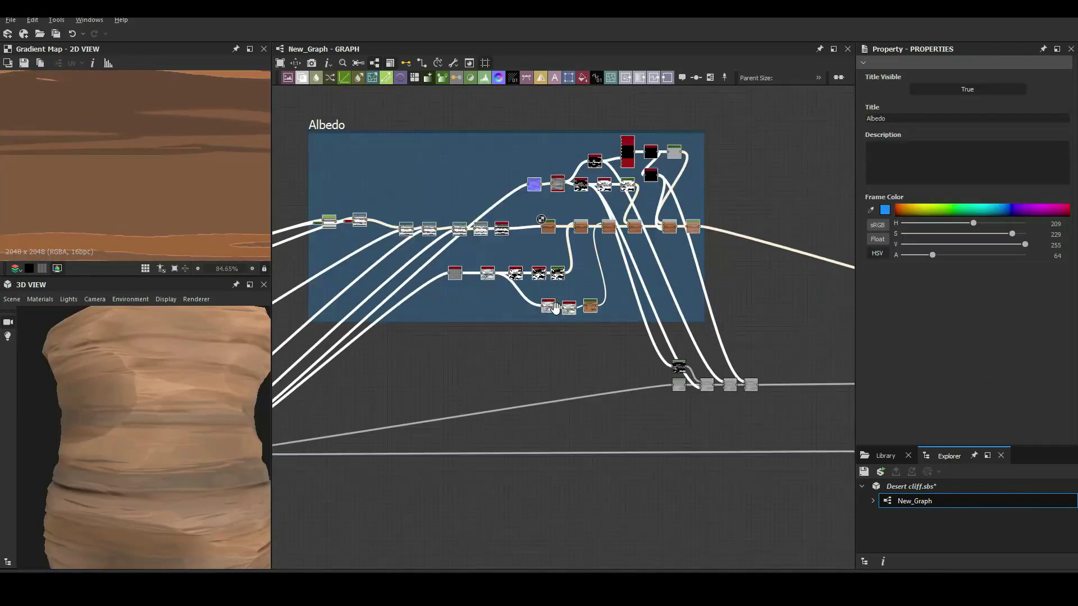
pyautogui.hotkey('ctrl', 'f')
pyautogui.write('Roughness')
pyautogui.scroll(3, 561, 361)
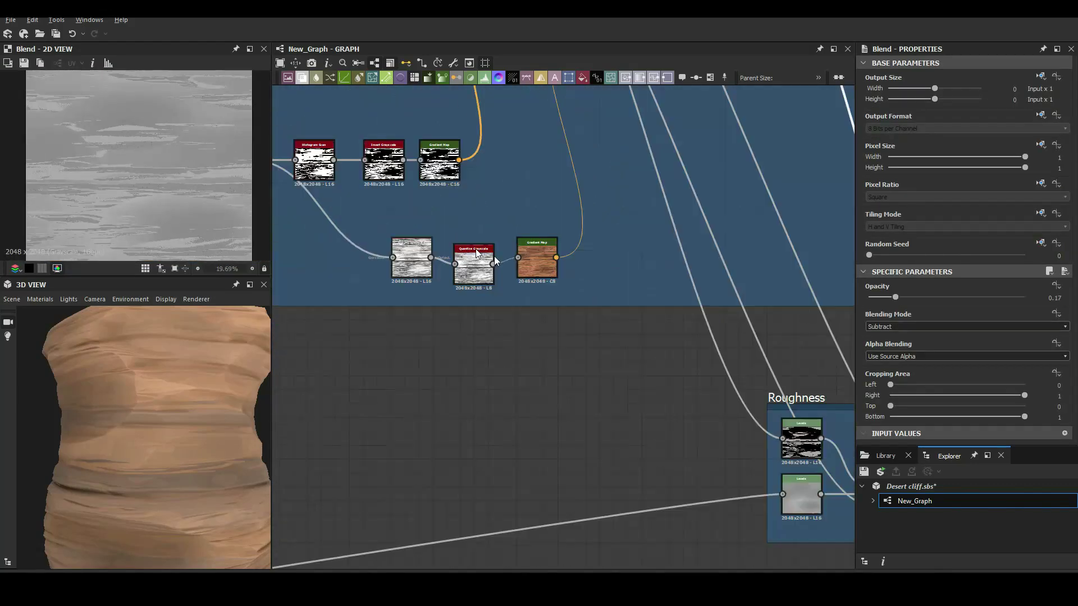
pyautogui.scroll(3, 561, 337)
pyautogui.scroll(-1, 569, 310)
# - Frame the Quantize Grayscale base-shape node with the title 'Basic Shape'
pyautogui.click(569, 310)
pyautogui.scroll(-3, 569, 310)
pyautogui.hotkey('ctrl', 'f')
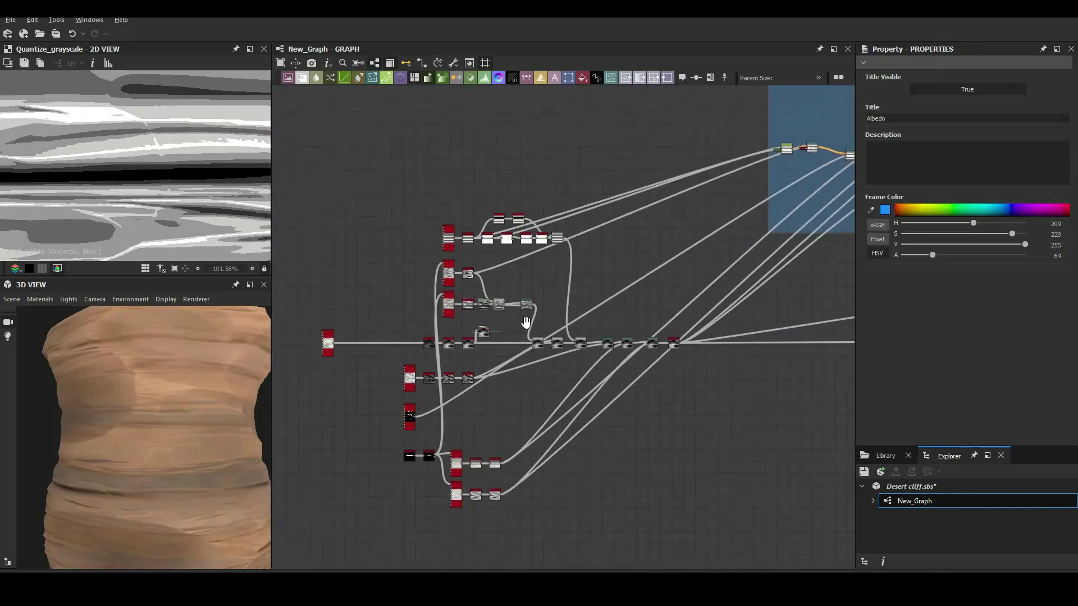
pyautogui.write('Basic Shape')
pyautogui.press('Return')
# - Wrap the detail node group in a frame titled 'Details'
pyautogui.hotkey('ctrl', 'f')
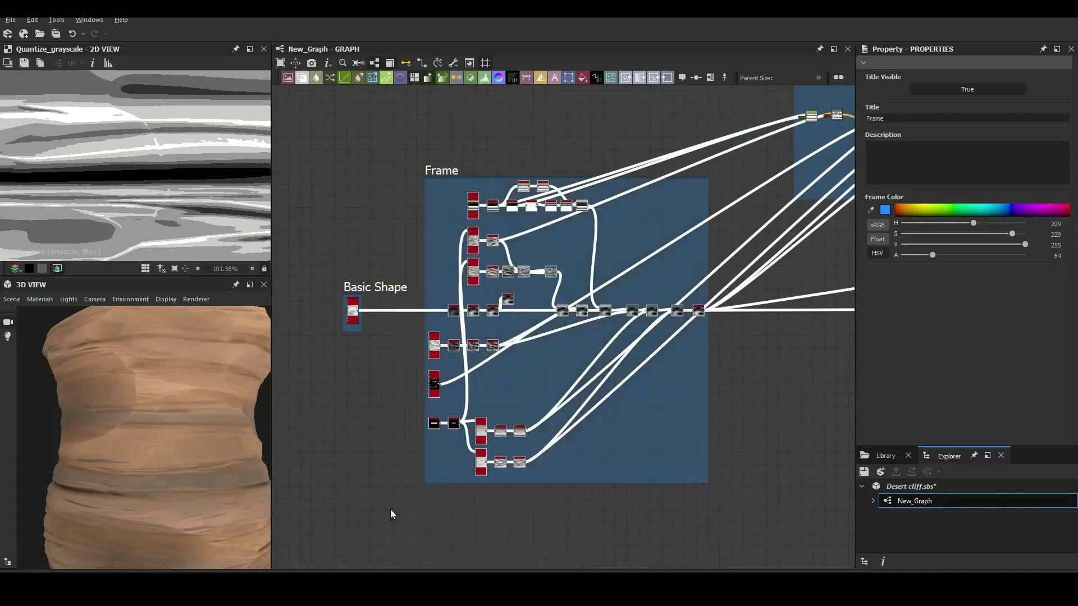
pyautogui.write('Details')
pyautogui.press('Return')
pyautogui.scroll(-3, 850, 126)
pyautogui.scroll(3, 505, 240)
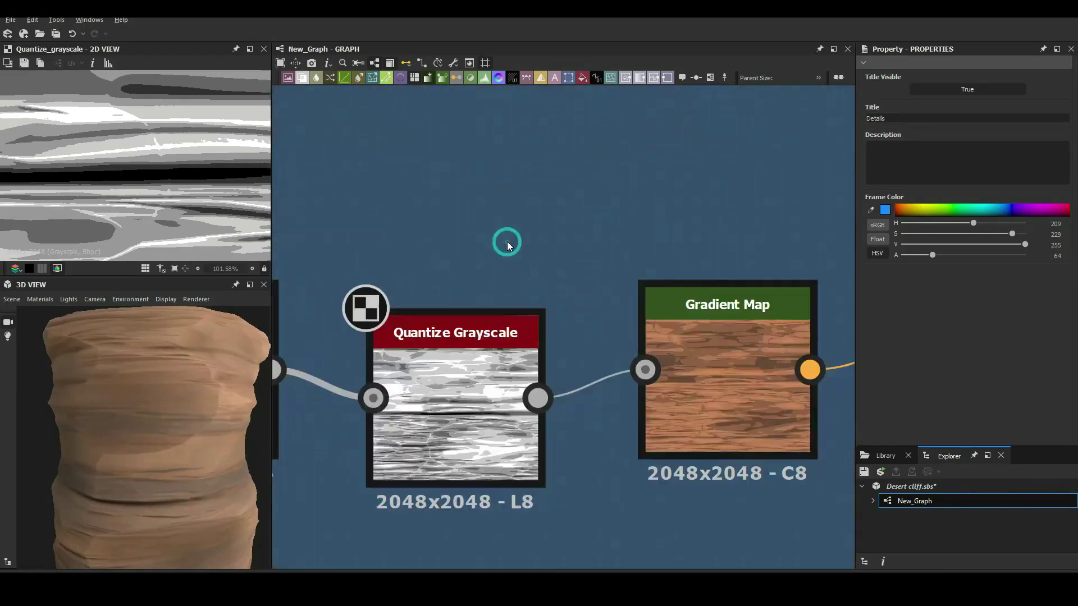
pyautogui.scroll(2, 501, 386)
pyautogui.scroll(-2, 501, 386)
pyautogui.scroll(-3, 501, 386)
# - Add a Curvature Smooth node and link it into the histogram scan
pyautogui.click(480, 294)
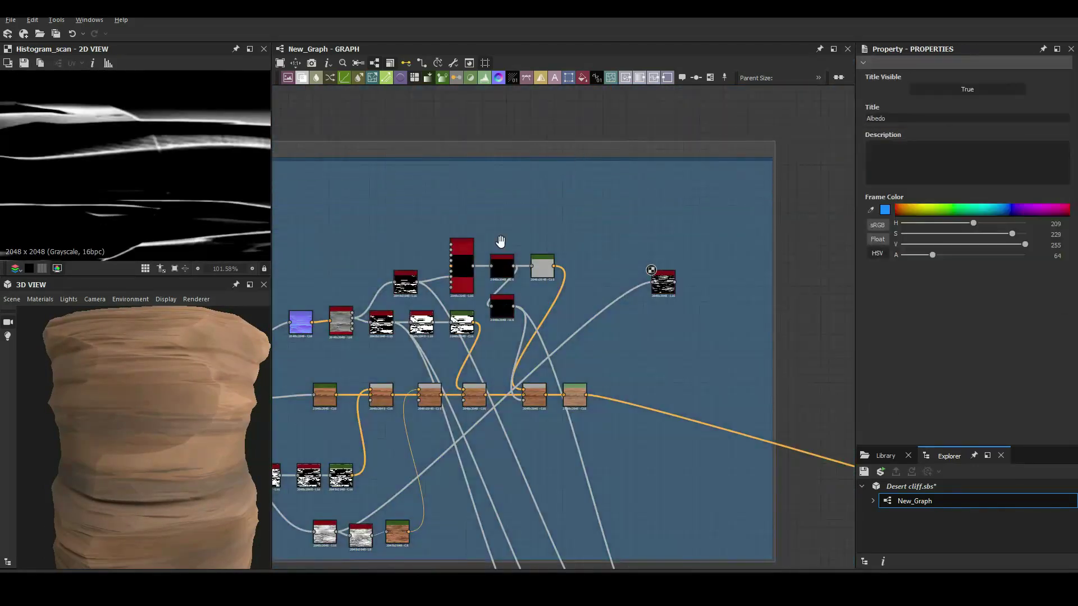
pyautogui.scroll(2, 480, 295)
pyautogui.press('space')
pyautogui.write('cur')
pyautogui.click(528, 282)
pyautogui.moveTo(500, 314); pyautogui.dragTo(603, 216)
# - Adjust the histogram scan contrast and lower its position to 0.31
pyautogui.click(658, 222)
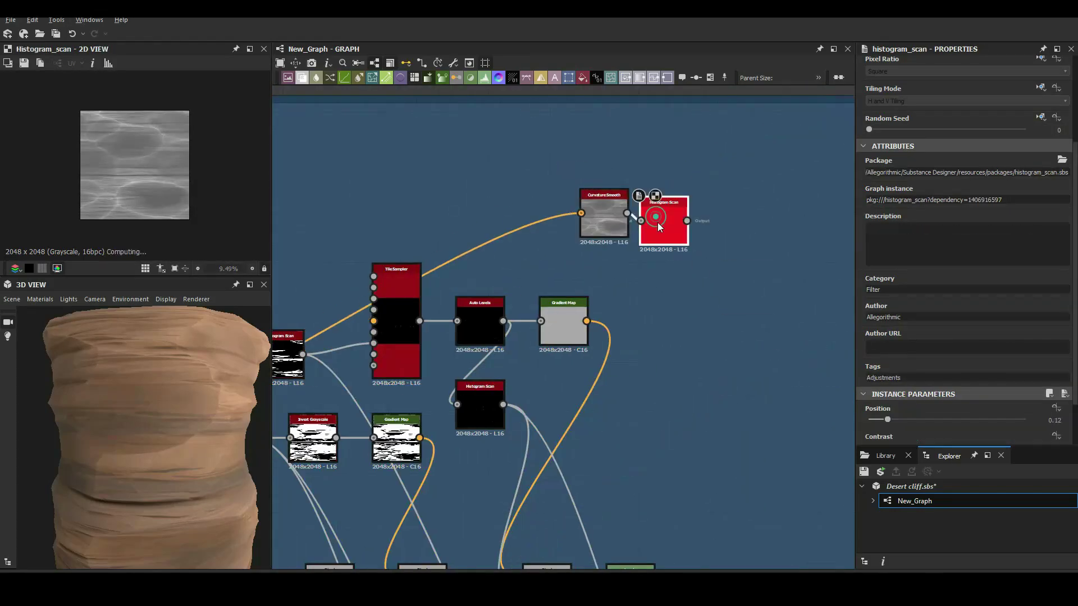
pyautogui.click(947, 389)
pyautogui.click(161, 268)
pyautogui.moveTo(926, 362); pyautogui.dragTo(917, 362)
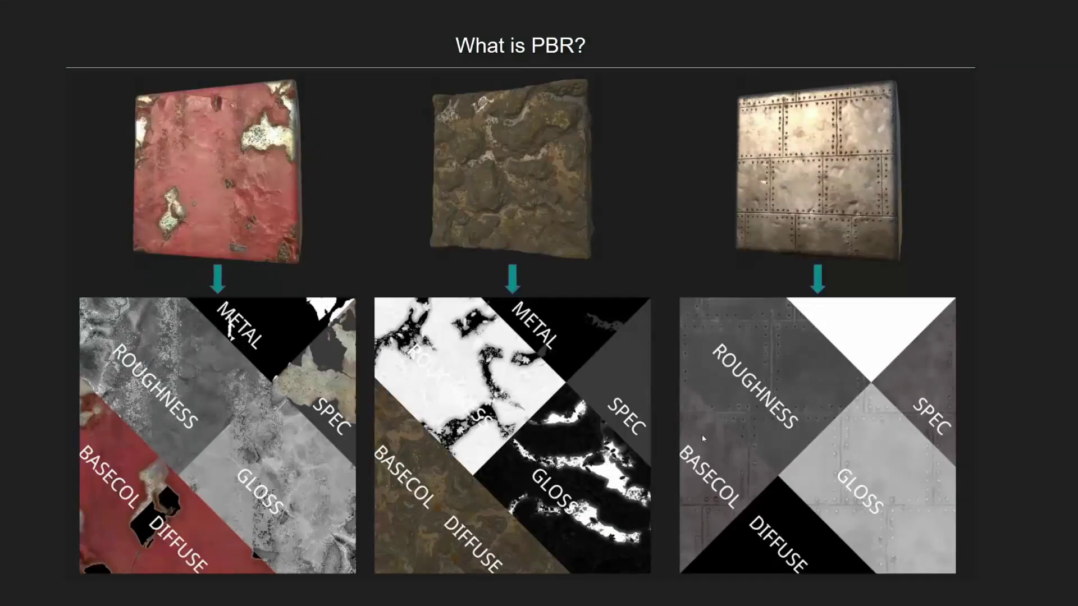
# - Advance past the 'What is PBR?' slide to the next slide
pyautogui.press('Right')
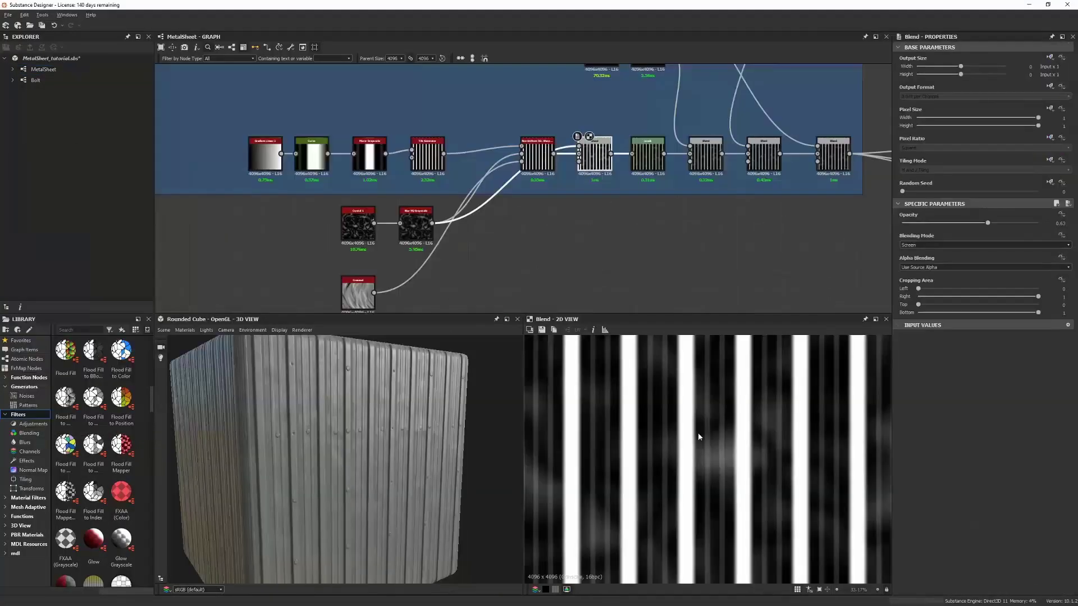
# - Show the preview material's properties, insert a Dirt node, and search nodes for 'scan'
pyautogui.doubleClick(187, 339)
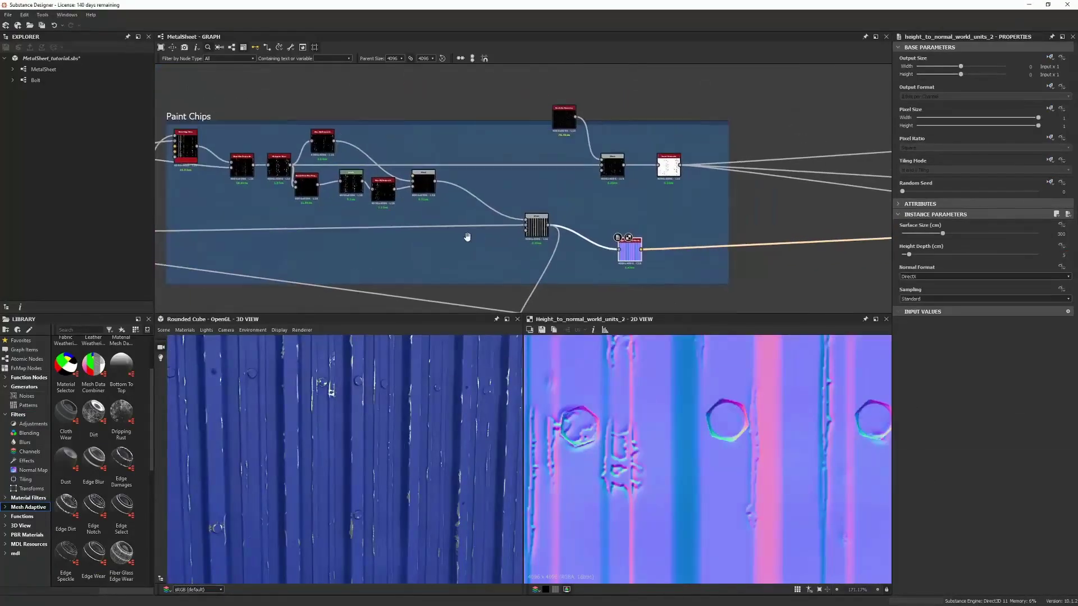
pyautogui.press('space')
pyautogui.write('dirt')
pyautogui.press('Return')
pyautogui.press('space')
pyautogui.write('scan')
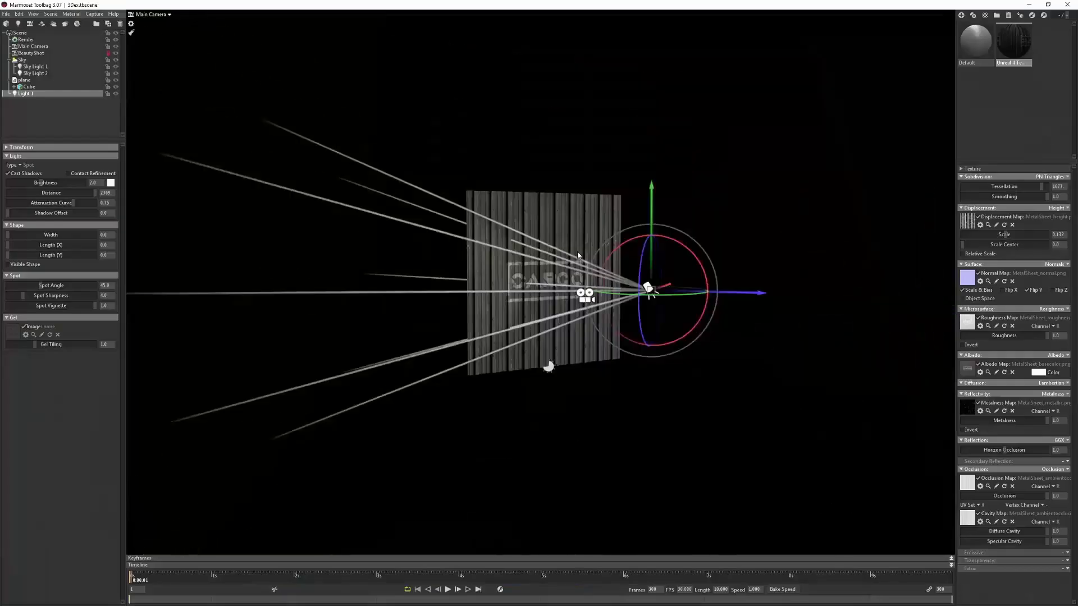